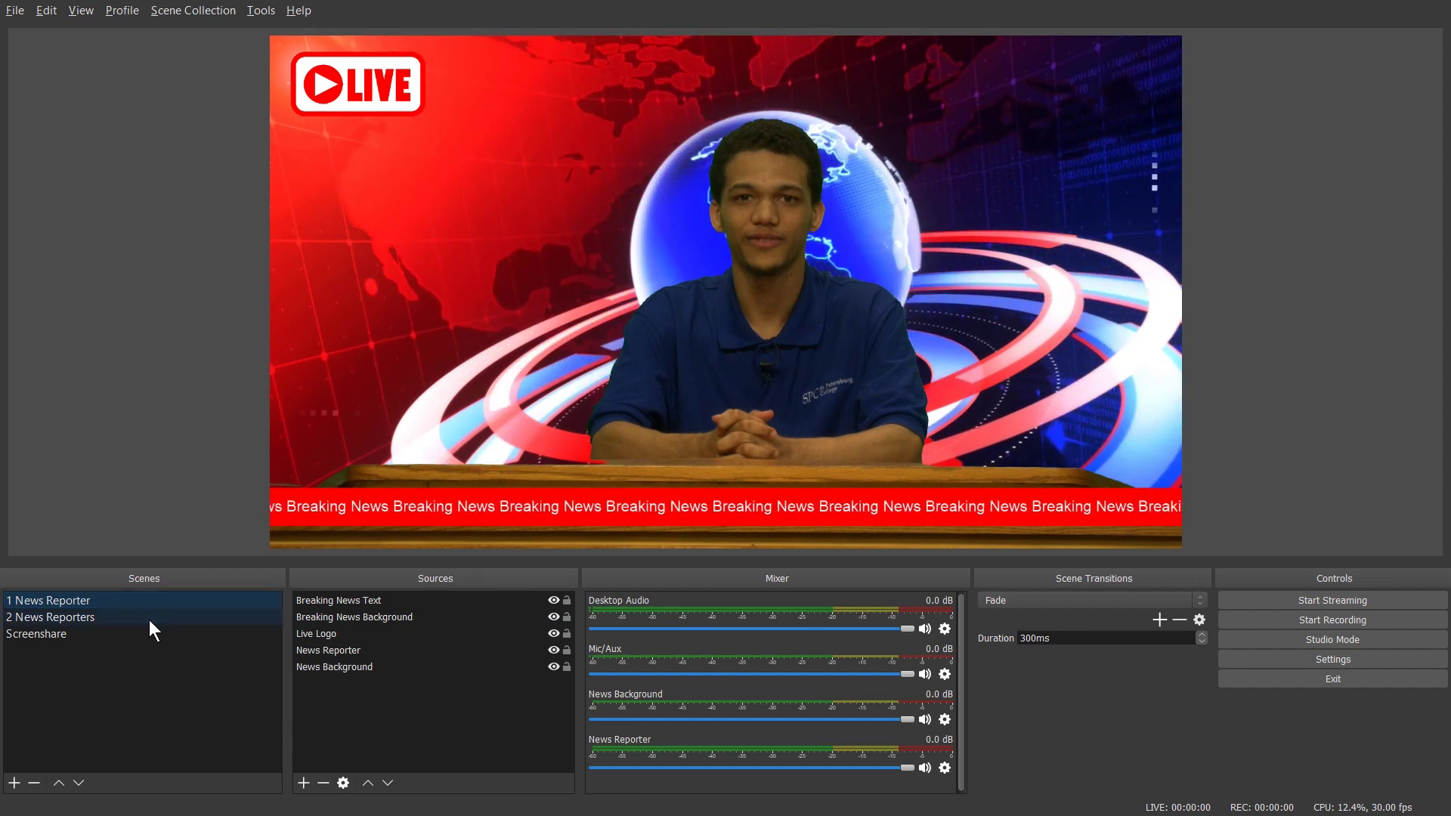
- View the finished 2 News Reporters and Screenshare scenes
left_click(148, 618)
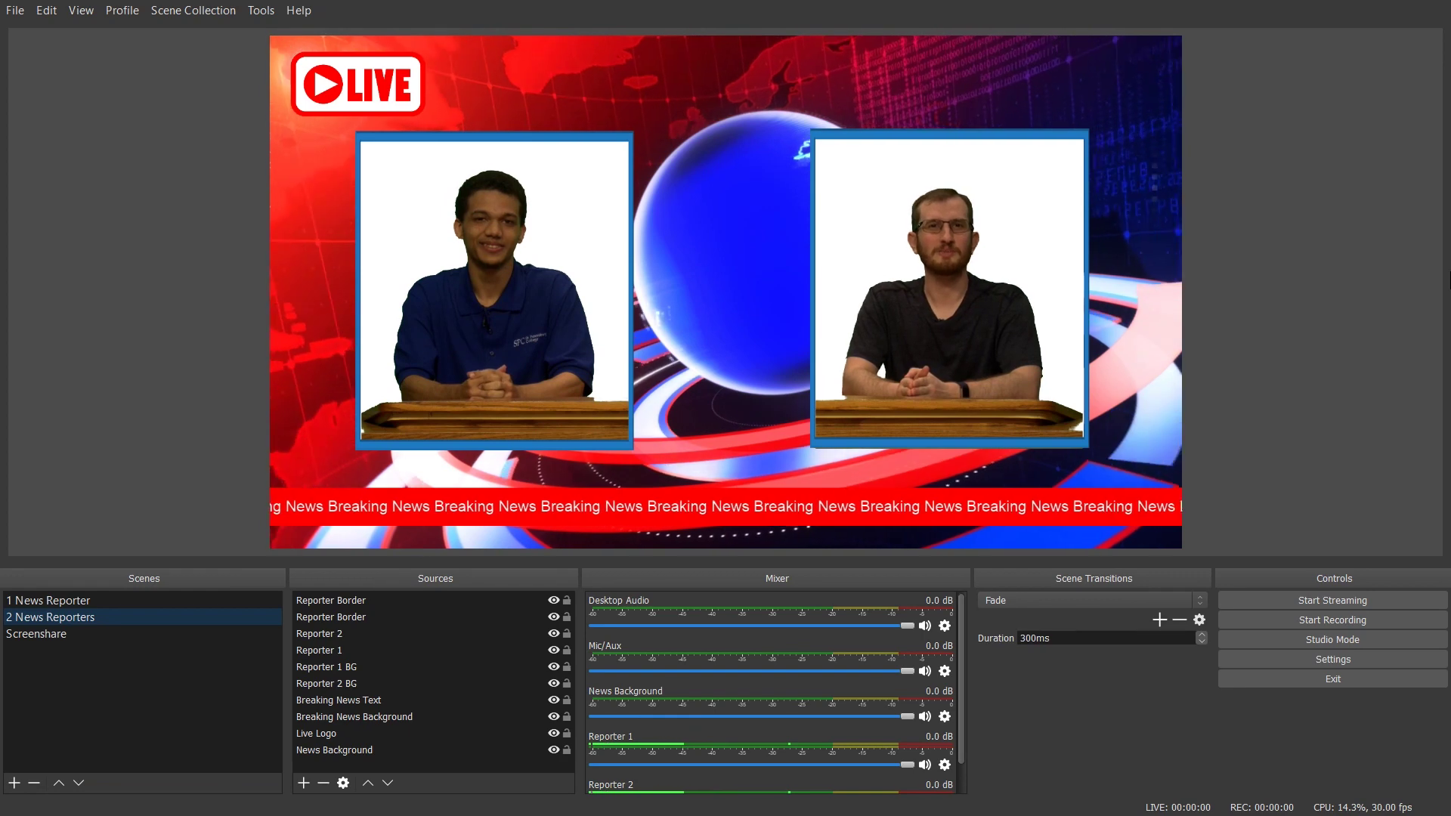
left_click(120, 635)
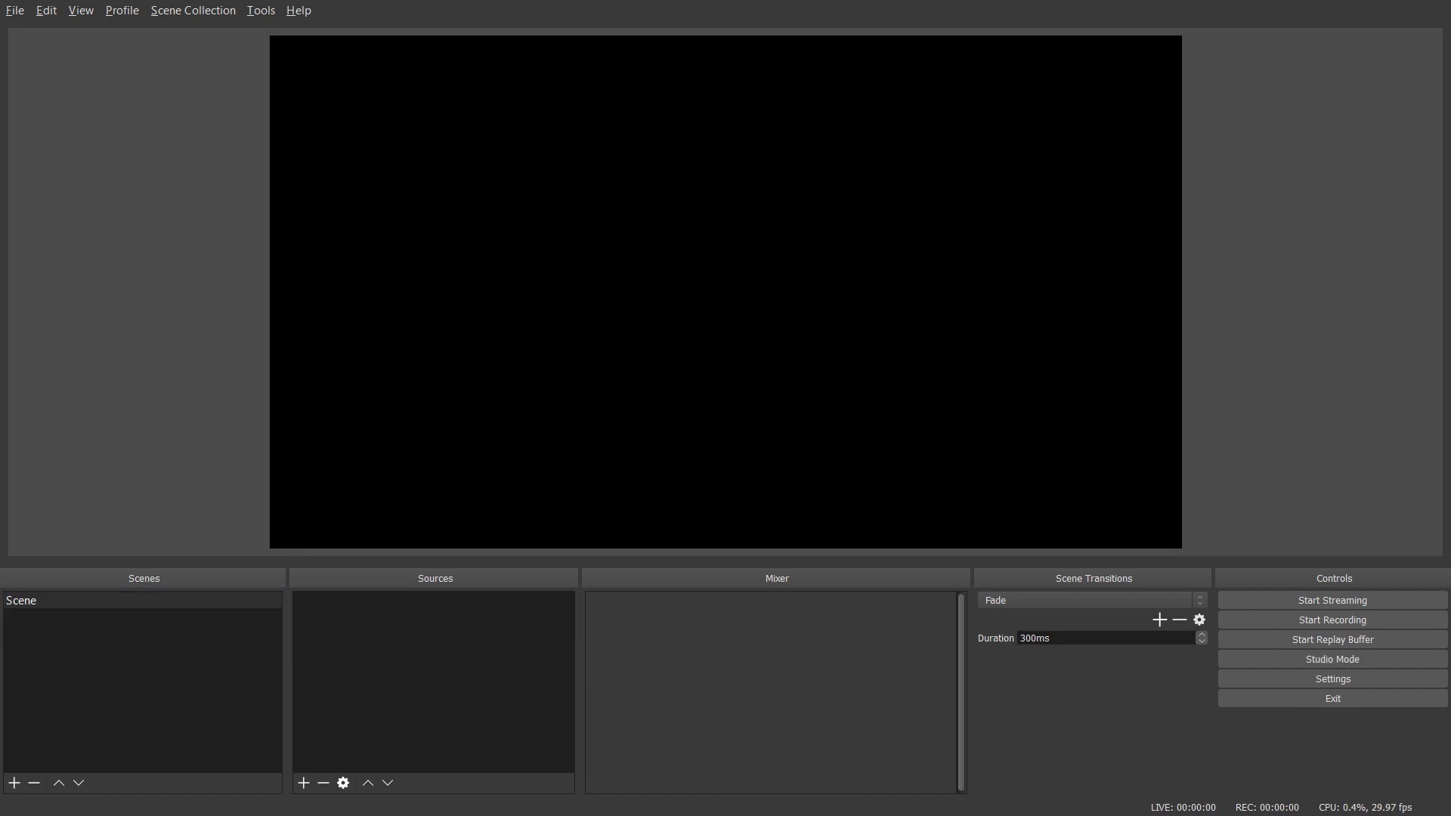
left_click(184, 12)
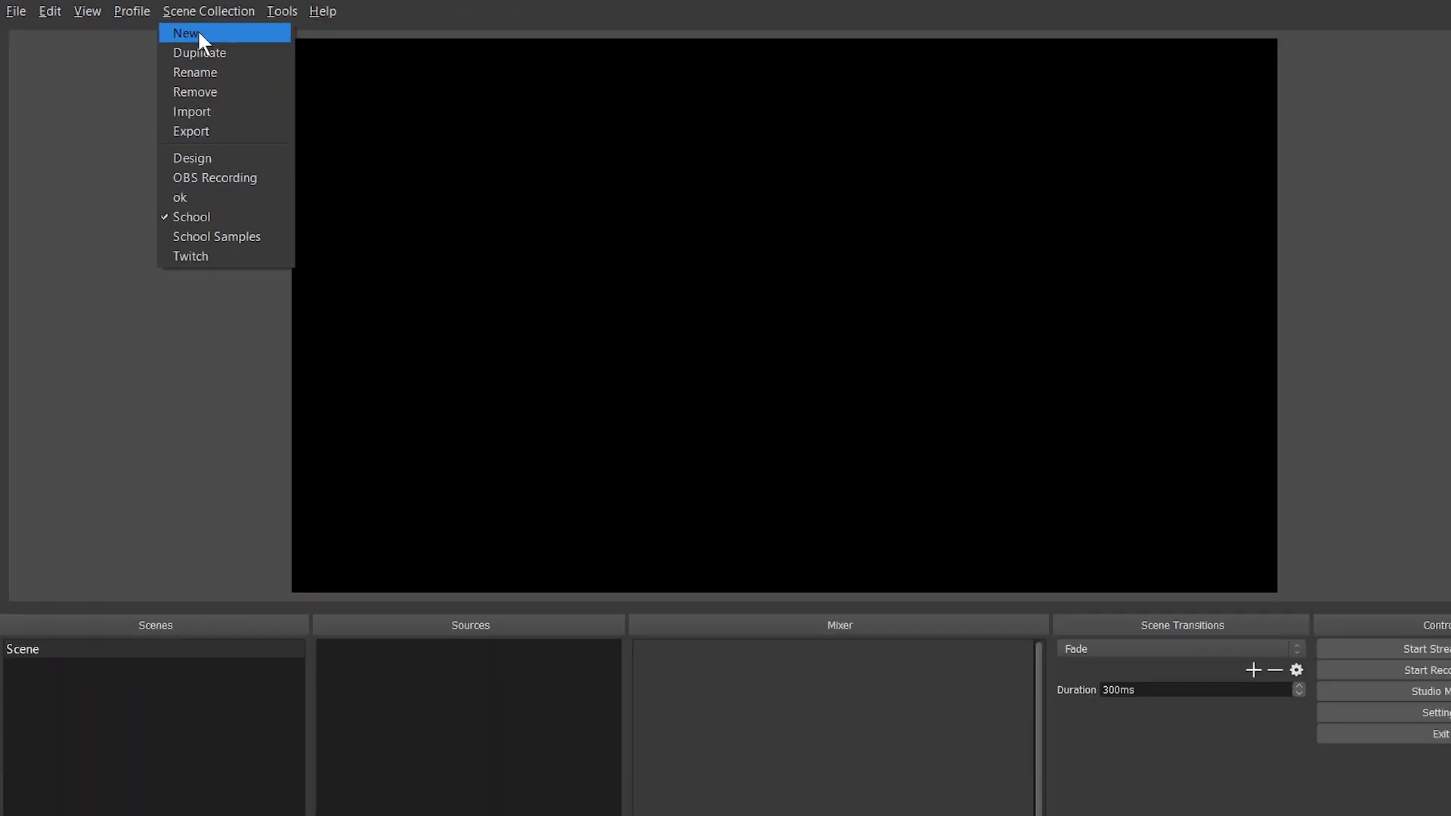
left_click(459, 76)
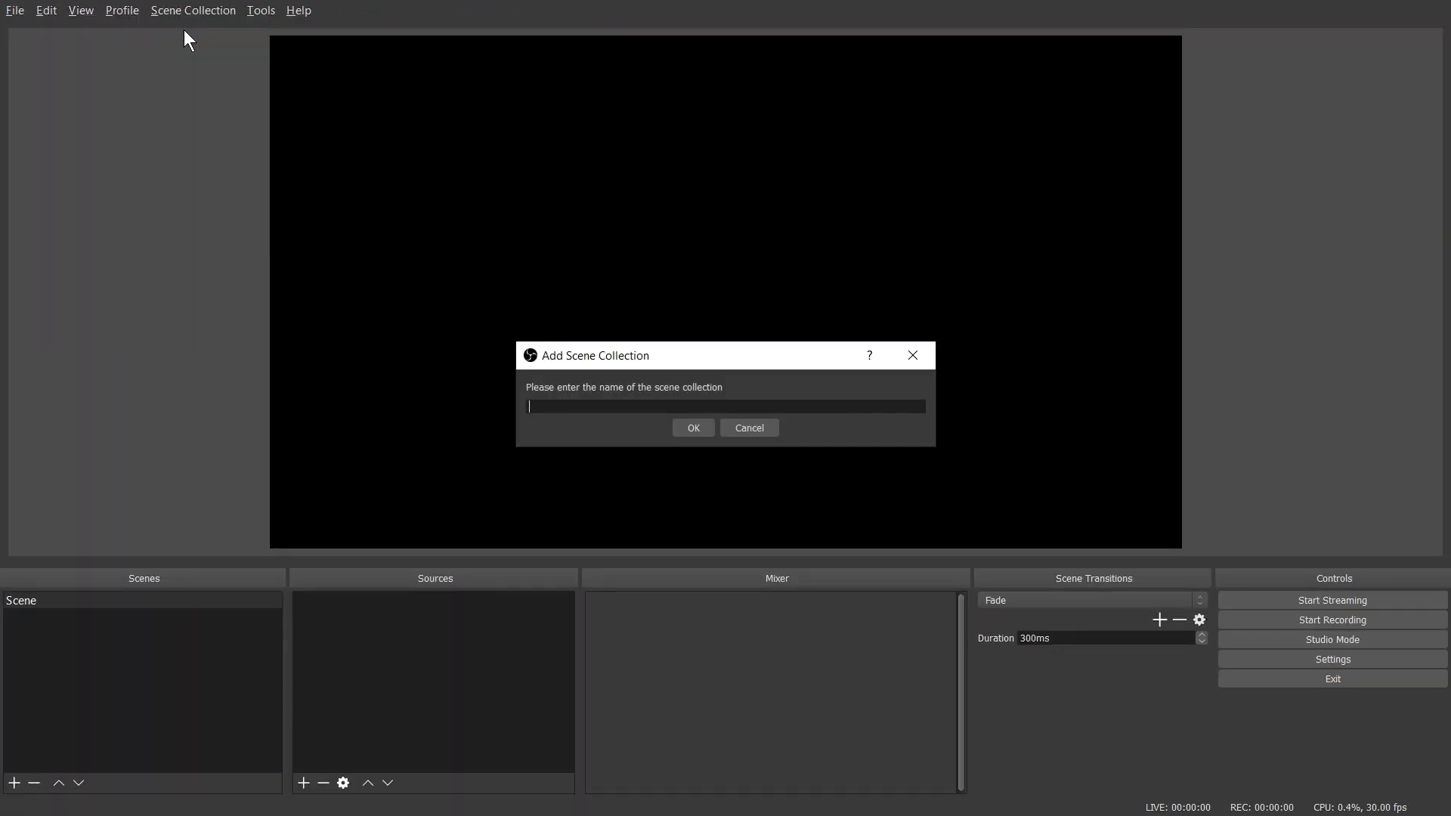
key("Escape")
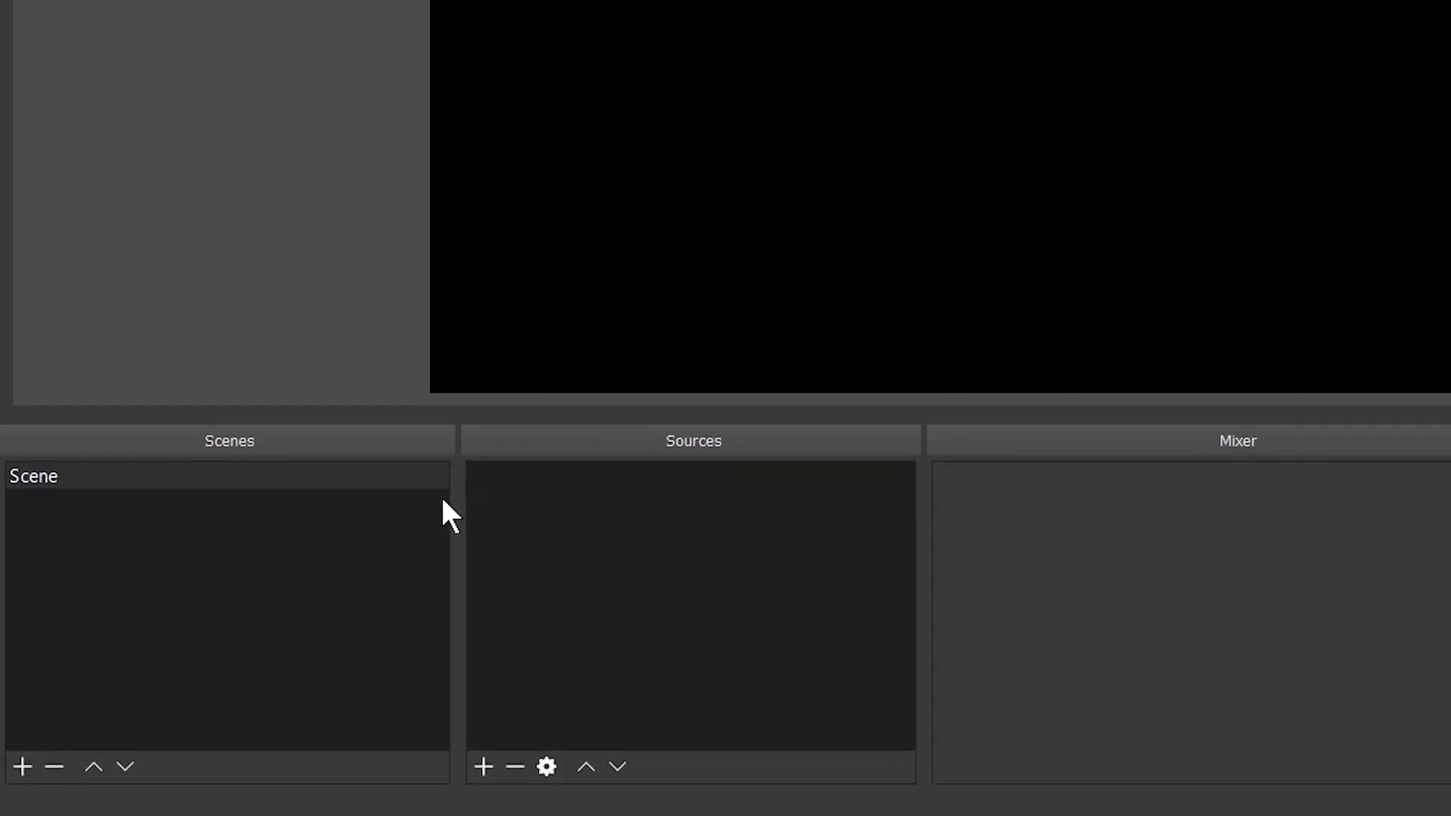
- Rename the default scene to "1 News Reporter"
right_click(48, 432)
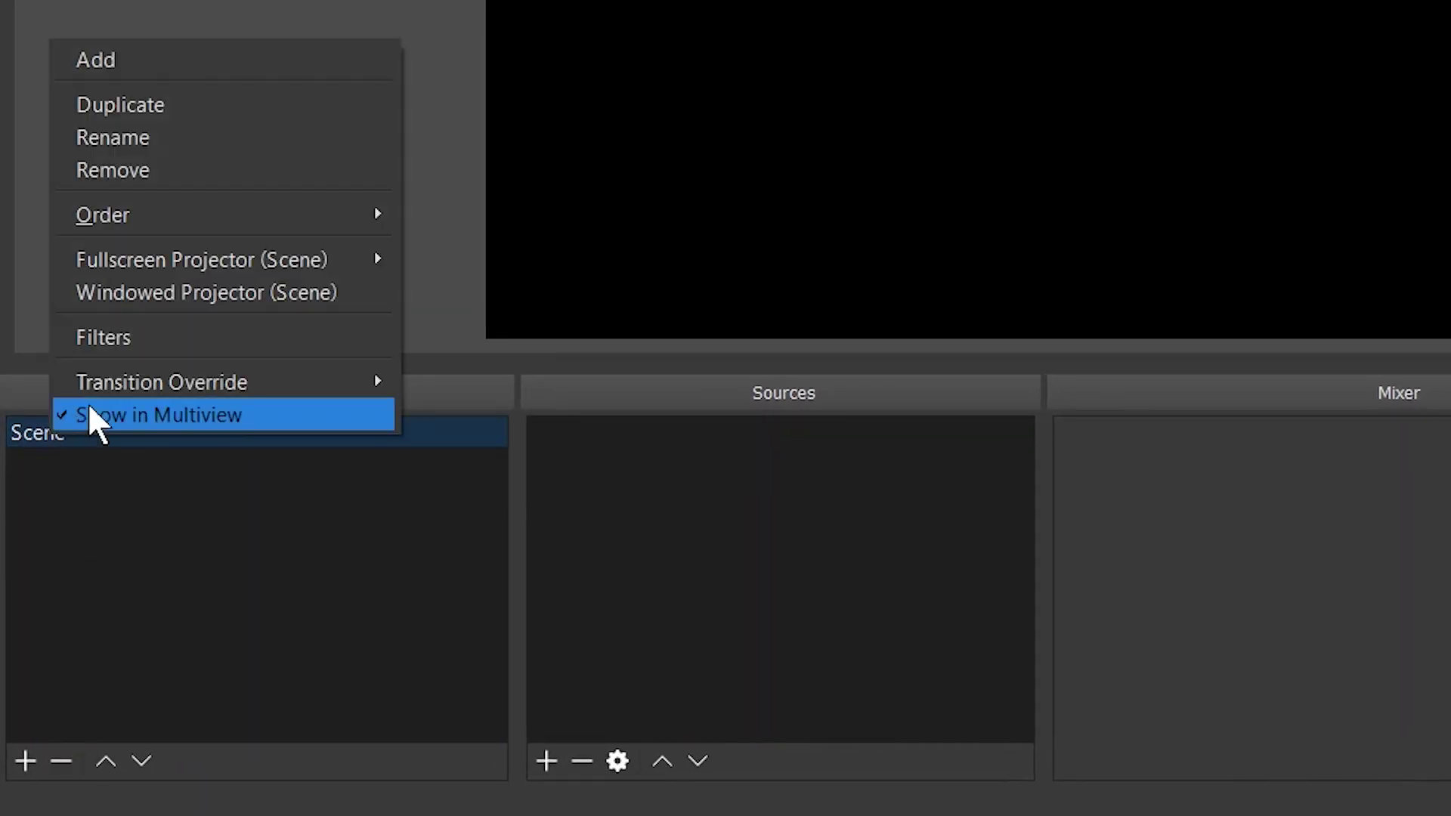
left_click(141, 132)
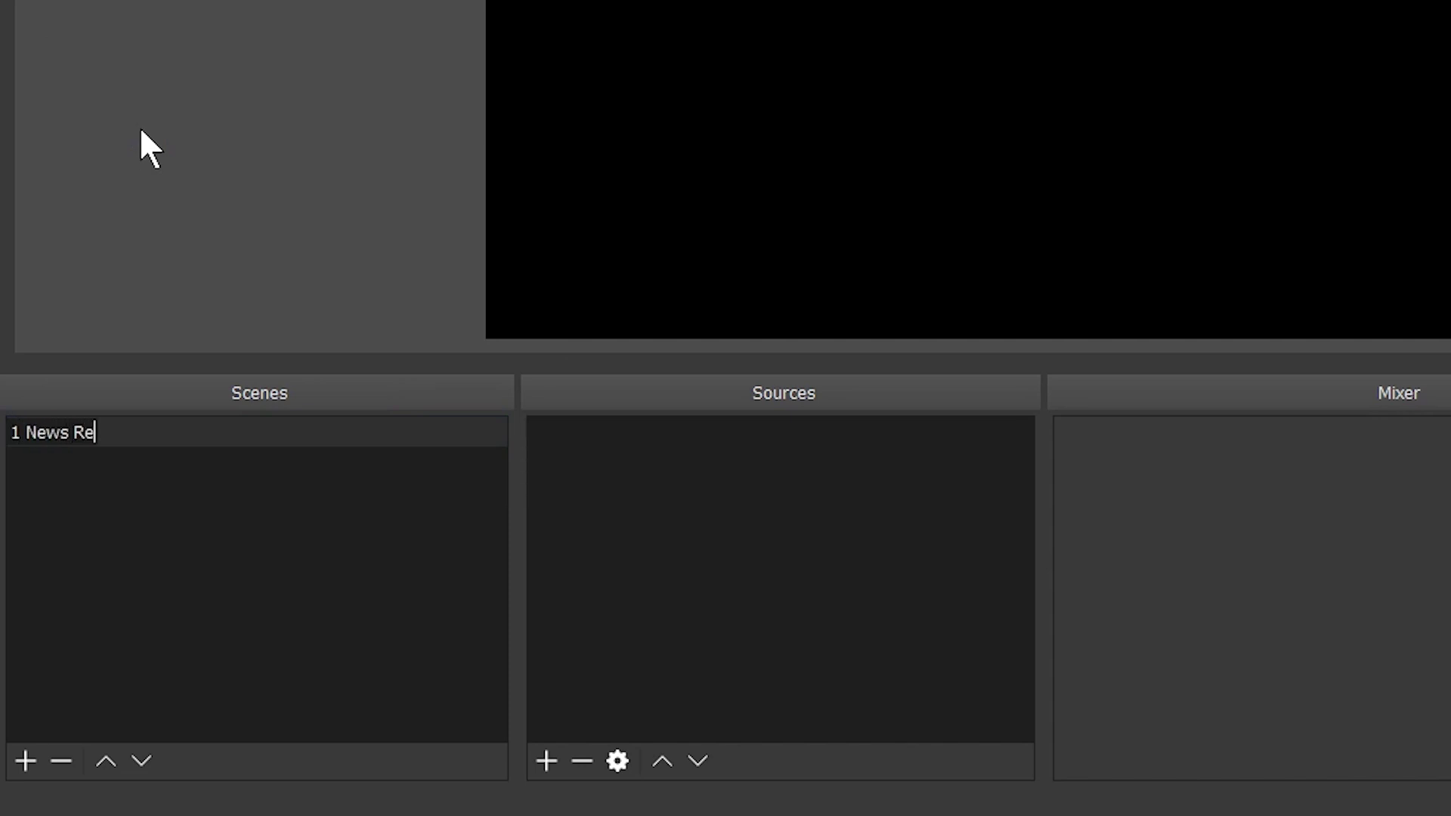
key("Return")
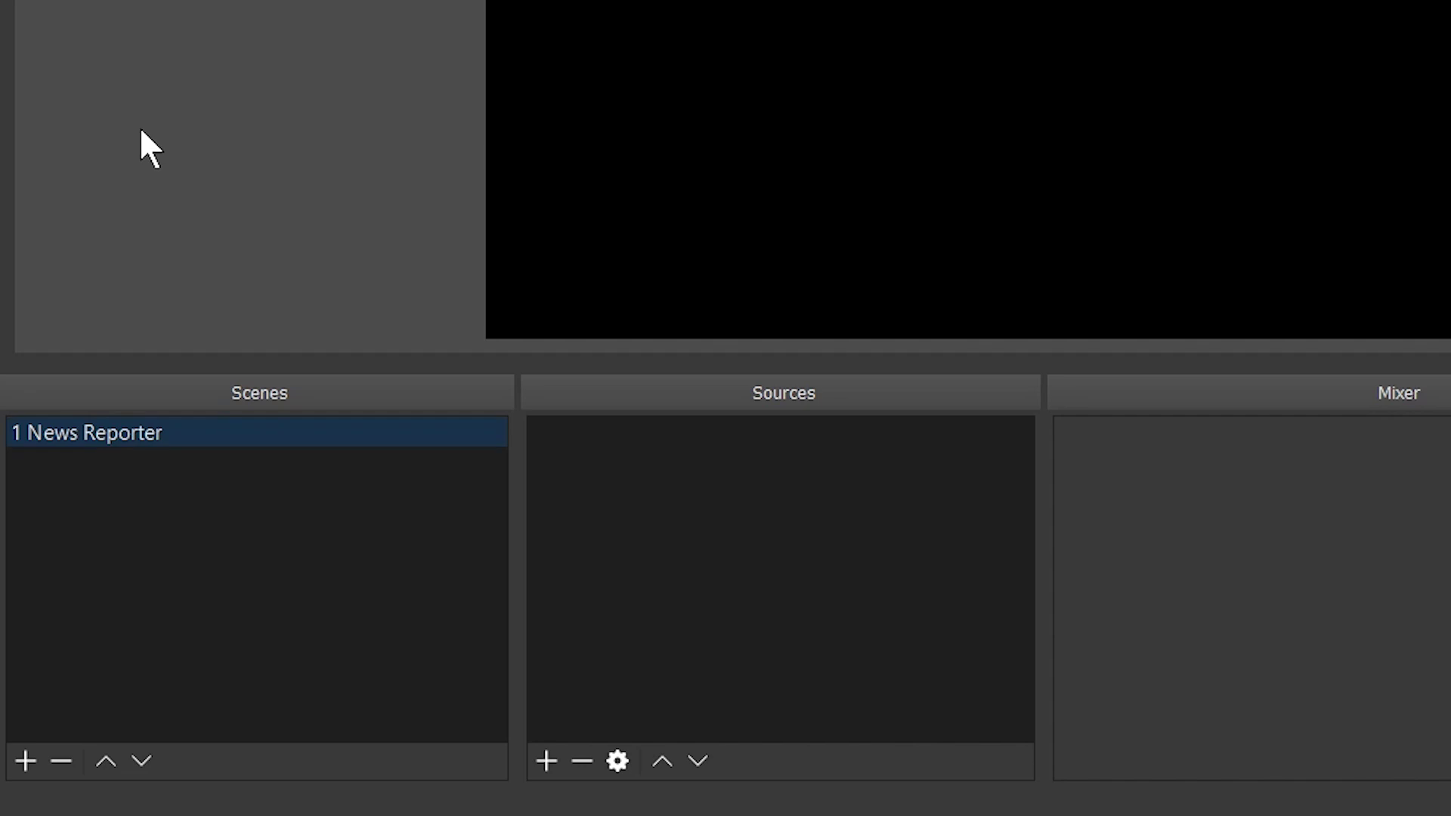
- Add a looping media source named "News Background" that plays D:/OBS Assets/NewsBackground.mp4
left_click(546, 760)
left_click(602, 518)
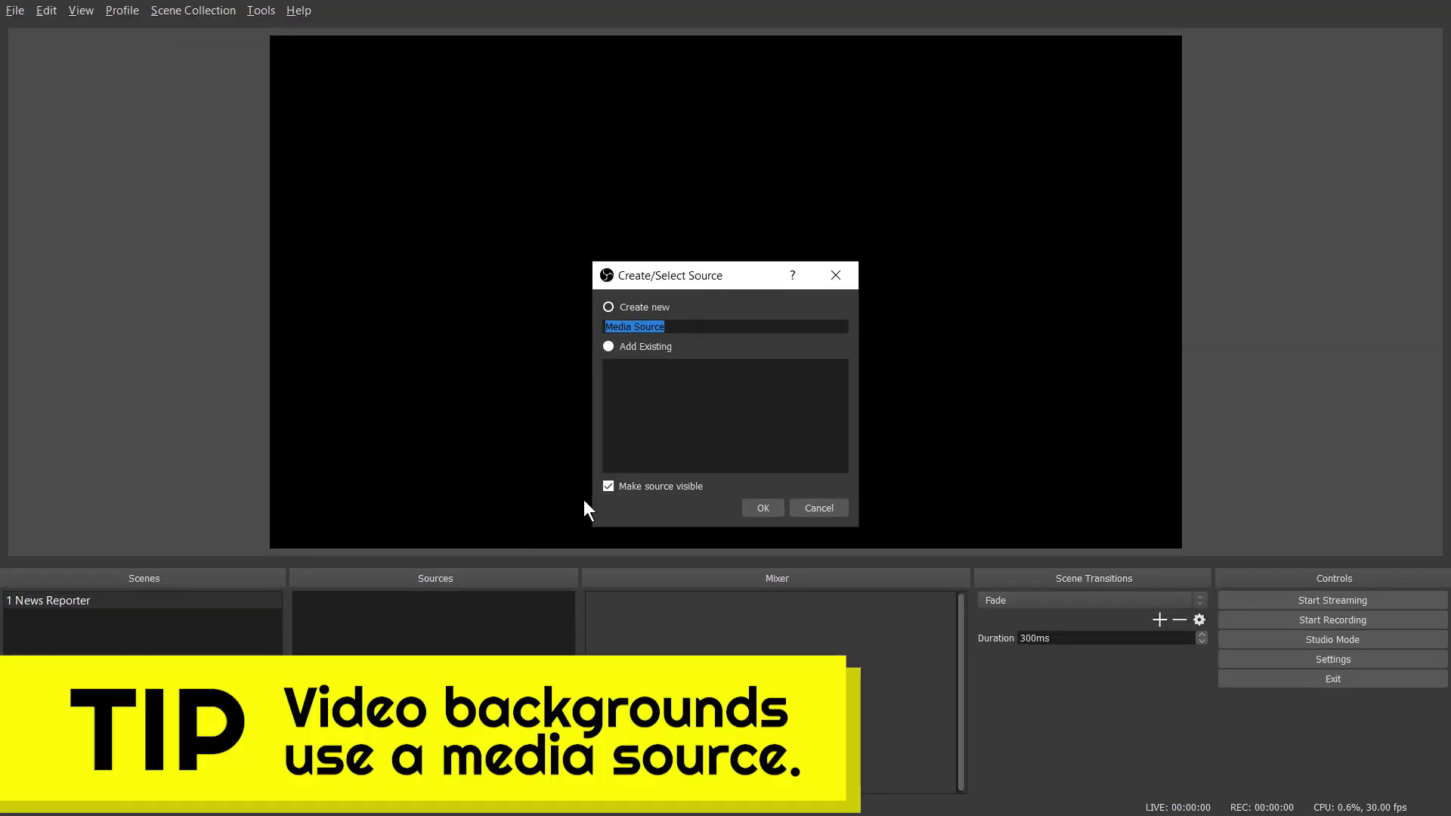
type("News ")
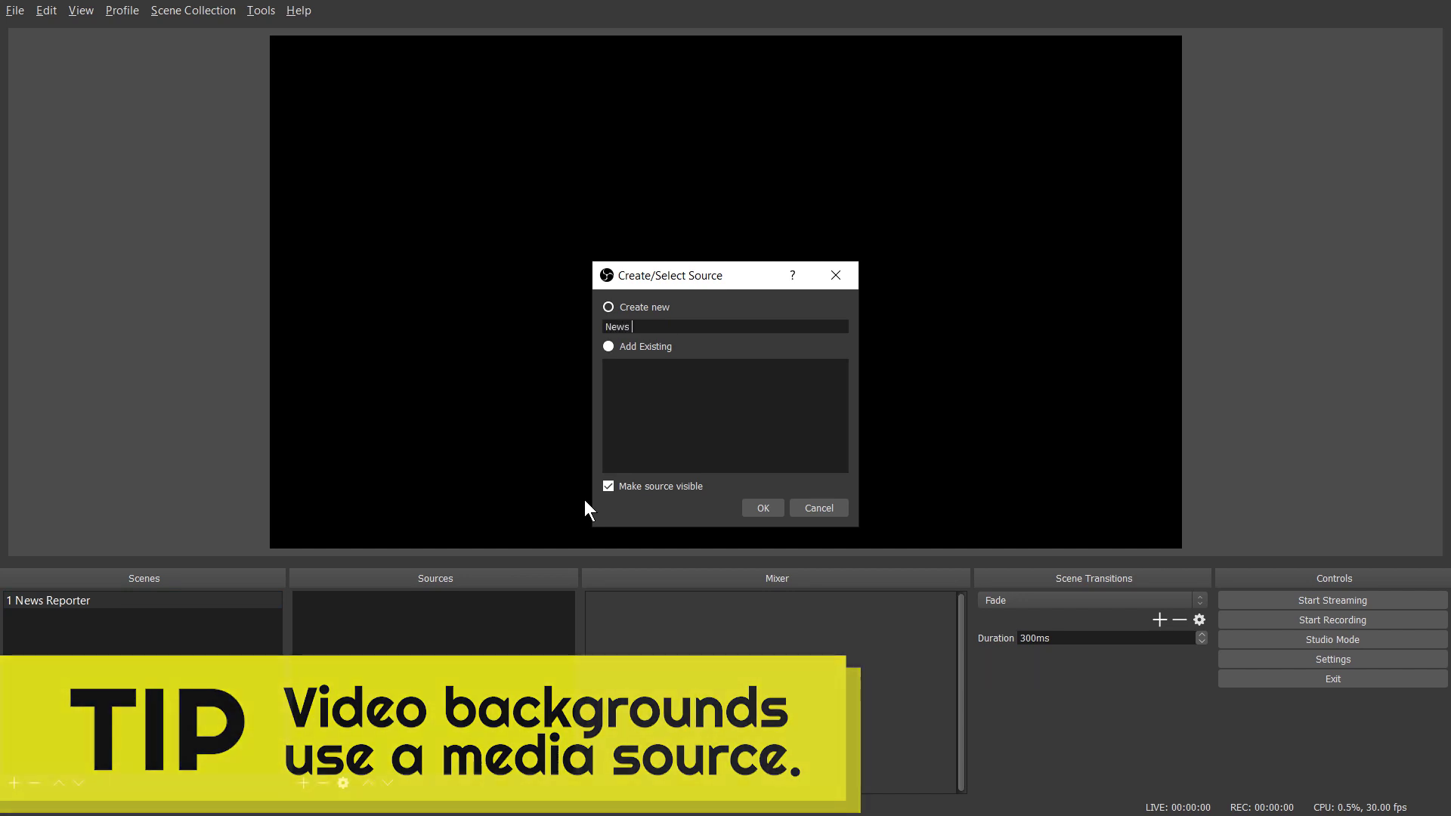
type("Background")
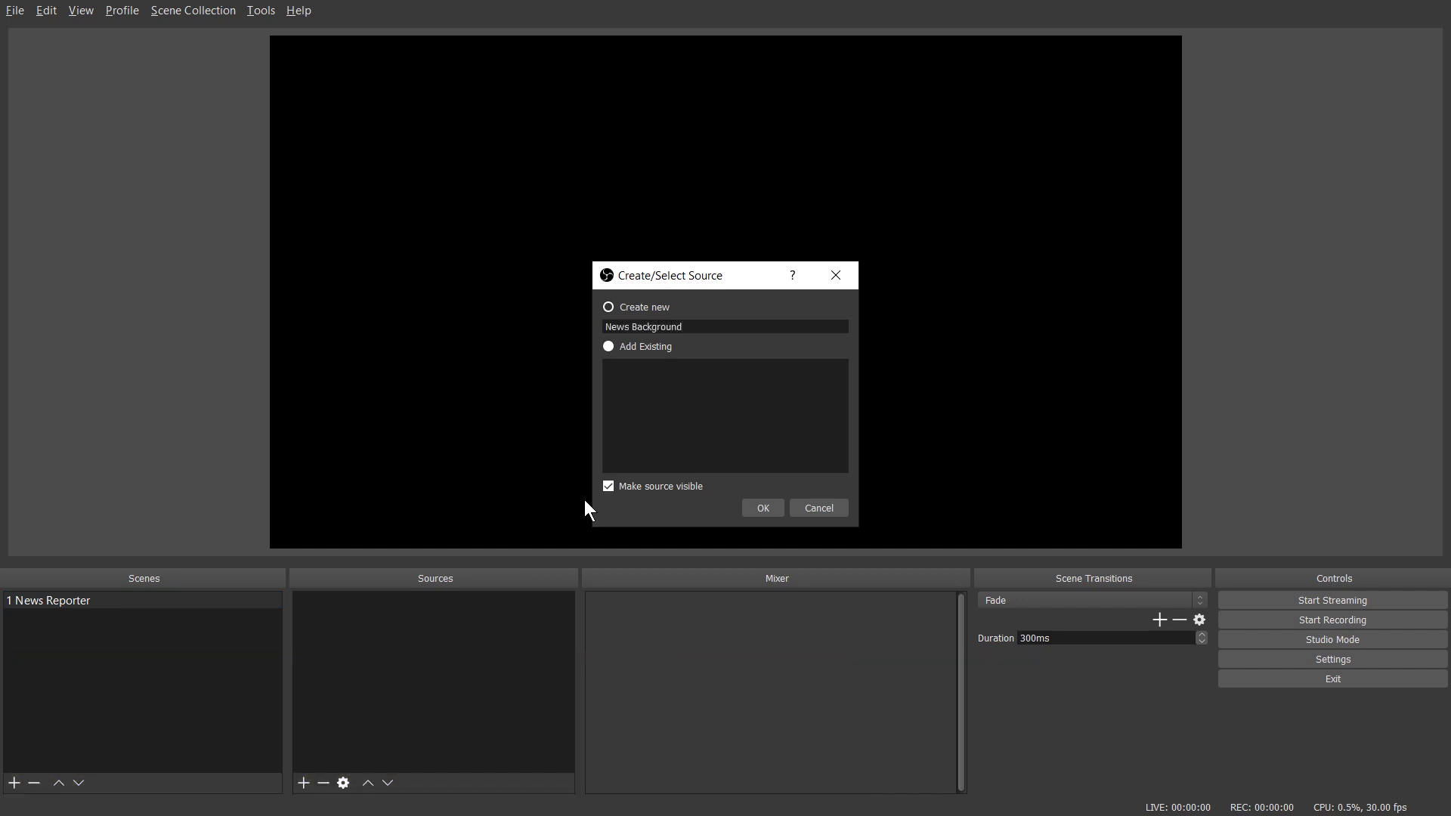
left_click(770, 514)
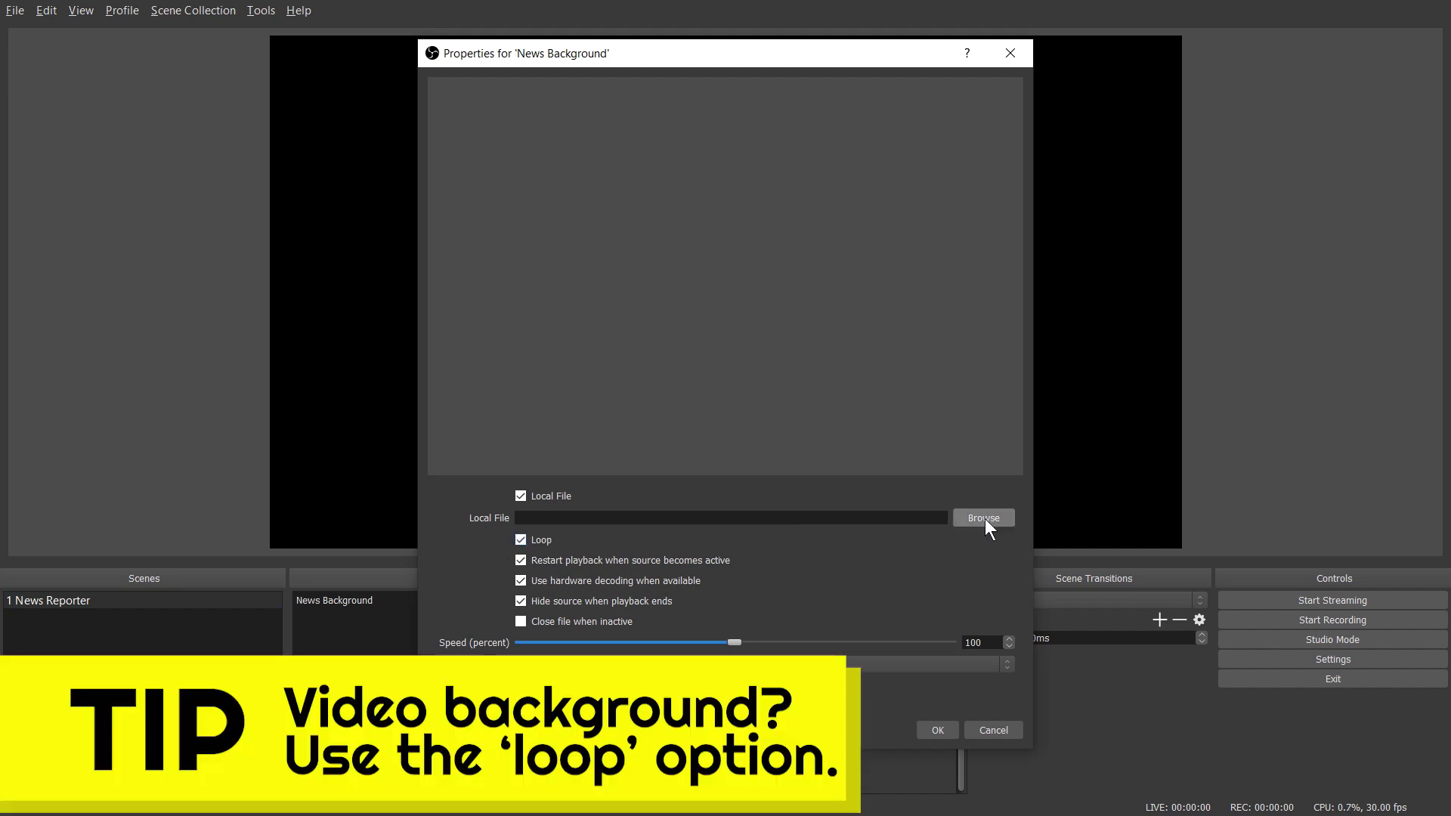
left_click(984, 517)
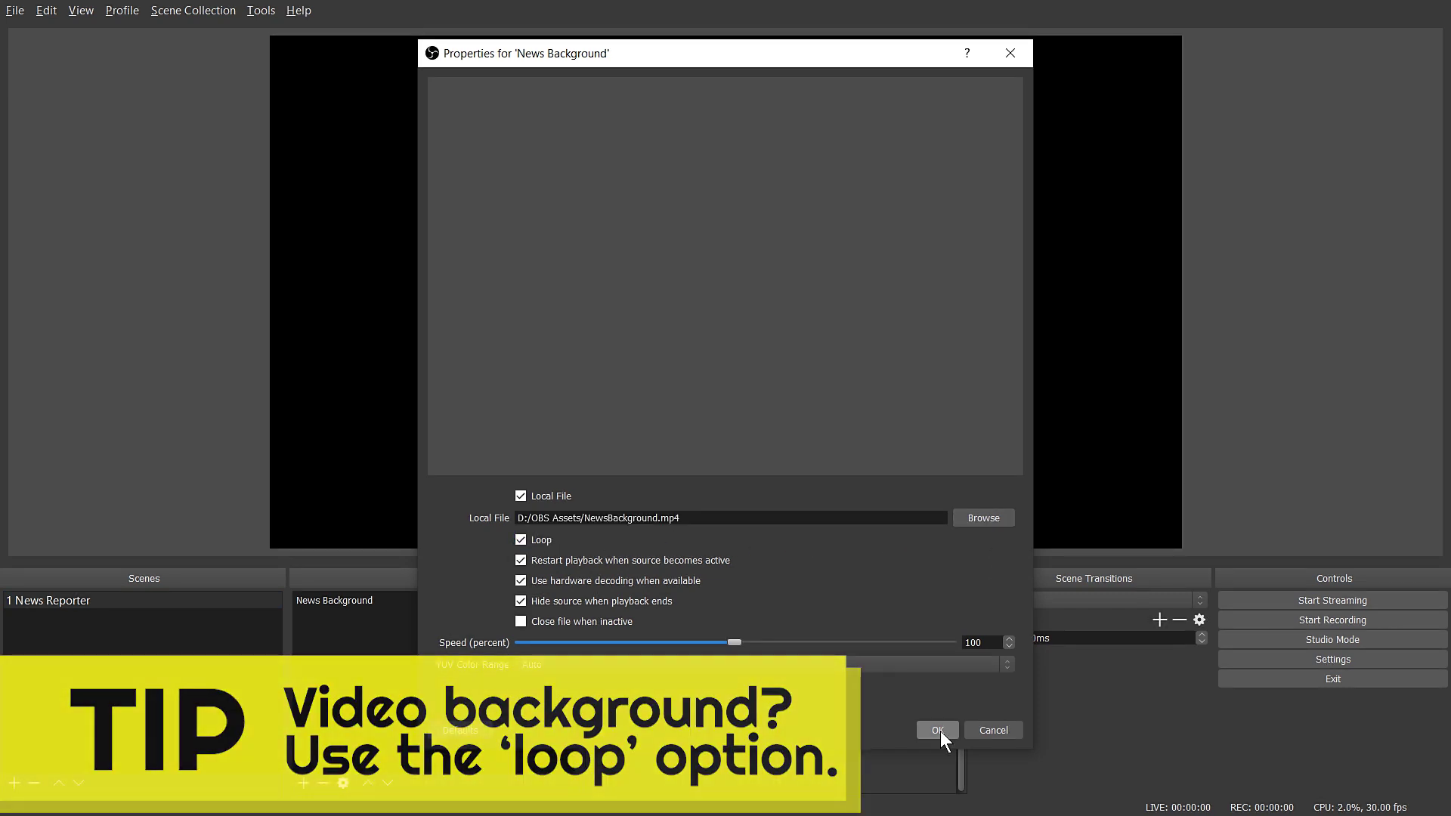
left_click(938, 730)
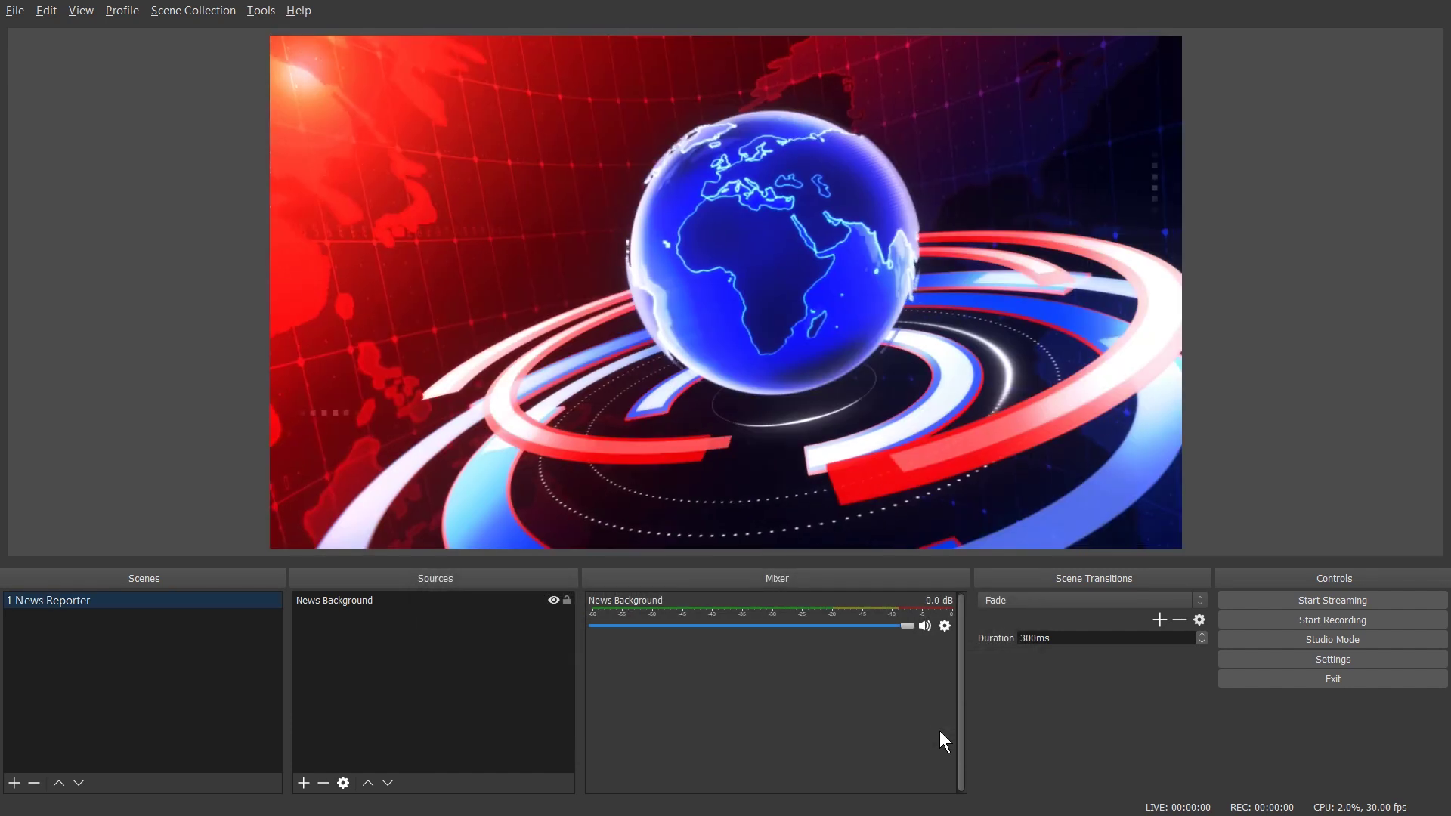
- Add a looping media source named "News Reporter" that plays D:/OBS Assets/NewsReporter.mp4
left_click(303, 782)
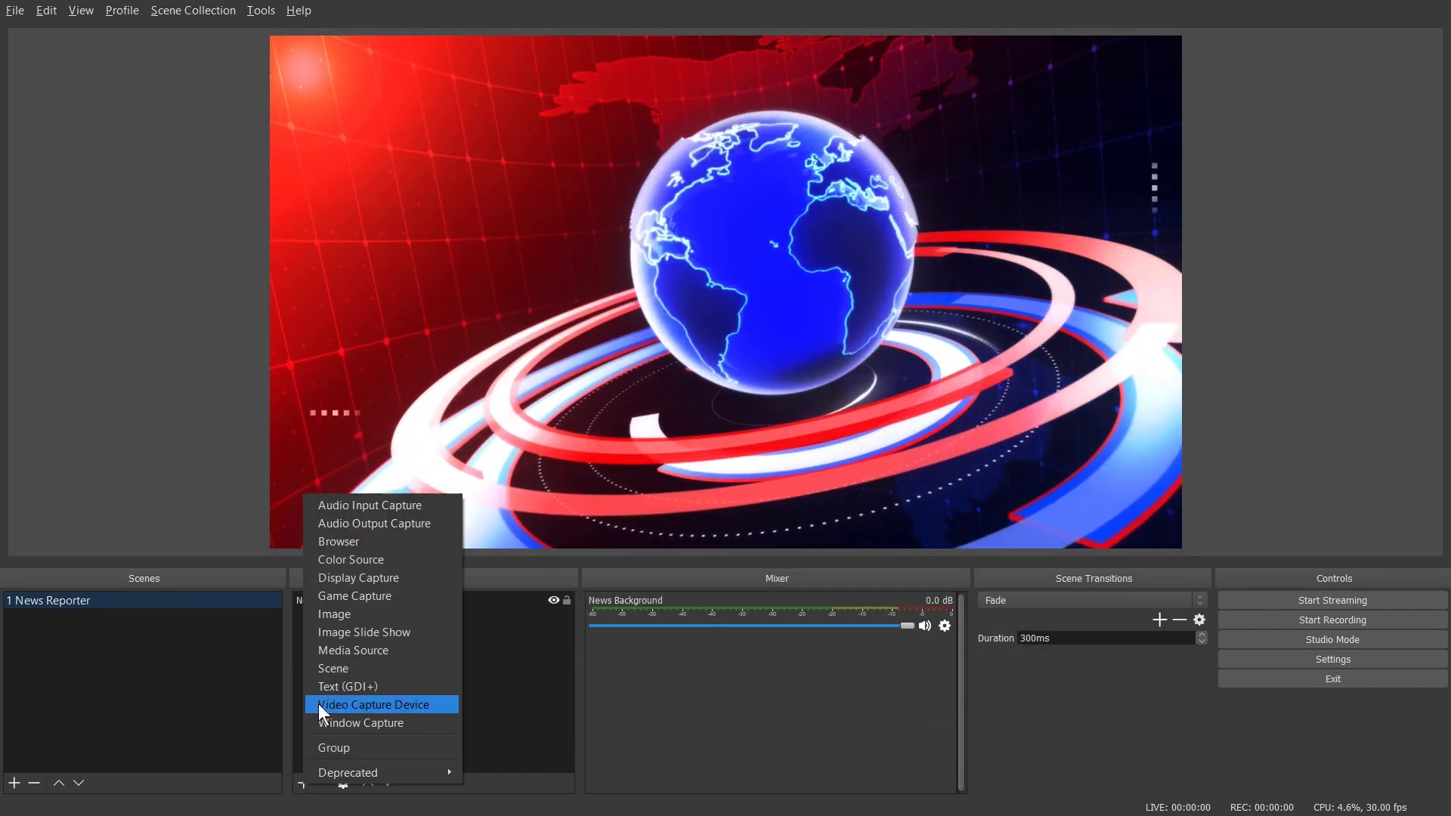
left_click(346, 653)
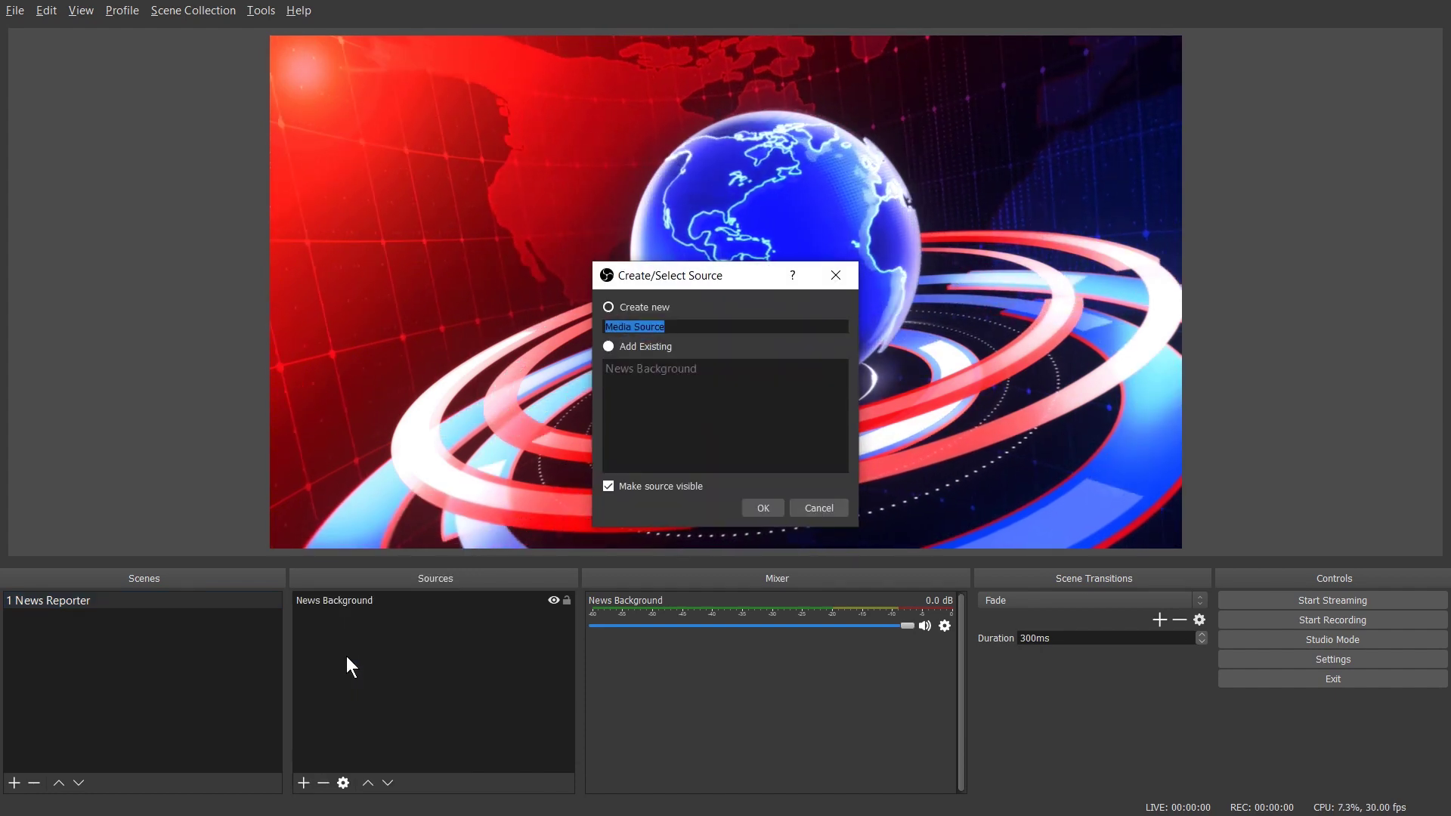
type("News R")
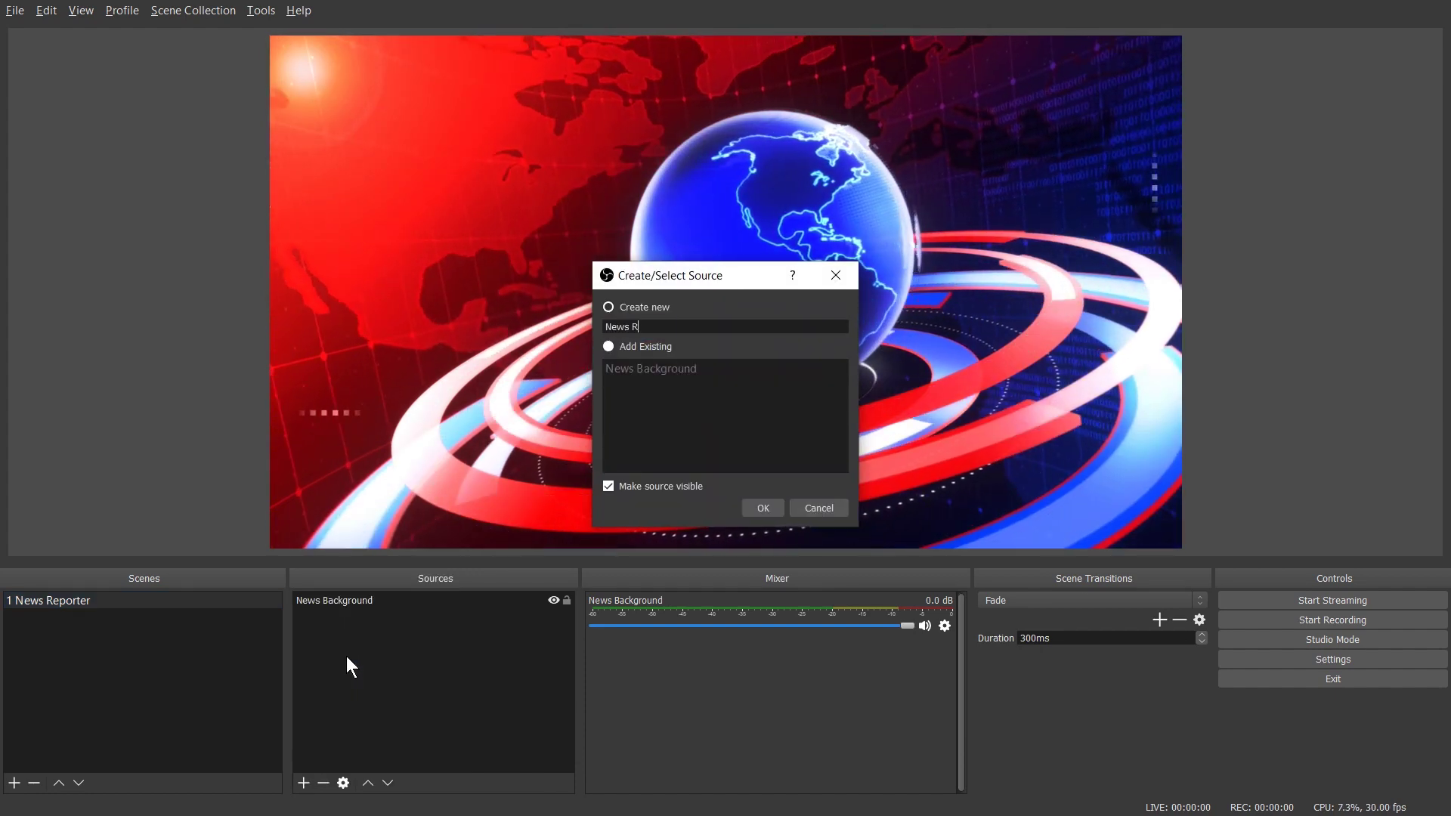
type("eporter")
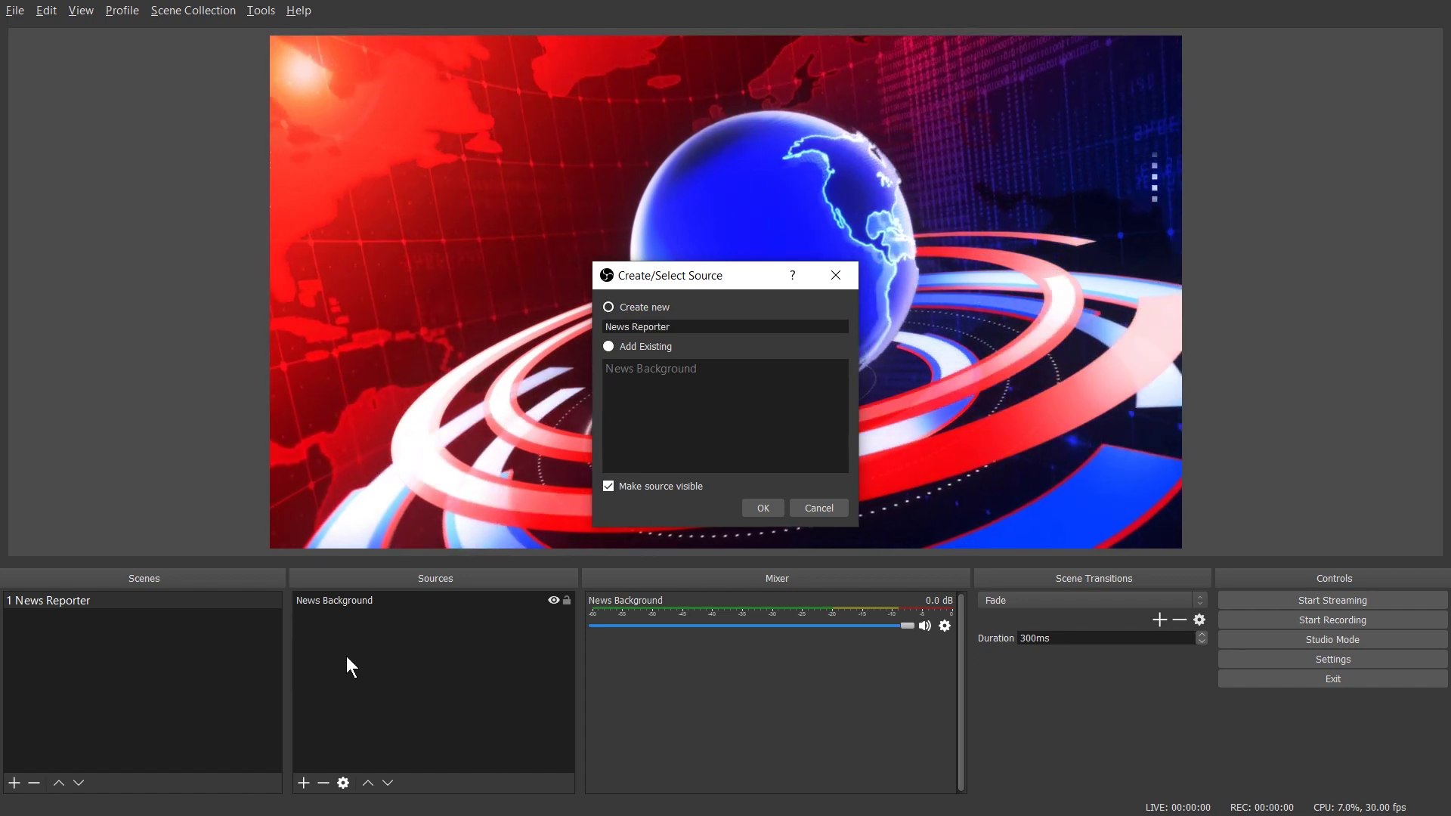
left_click(772, 510)
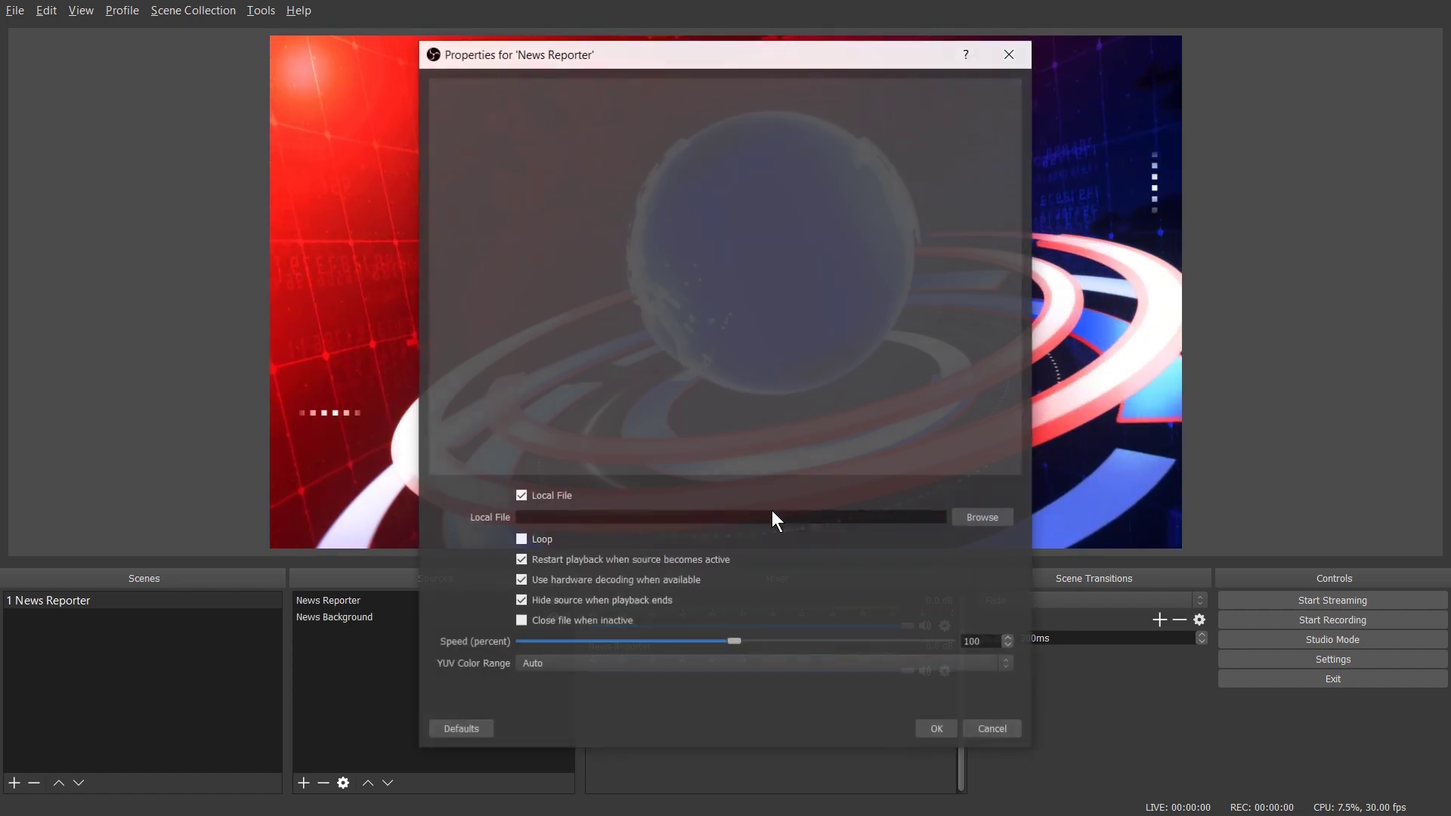
left_click(522, 539)
left_click(979, 524)
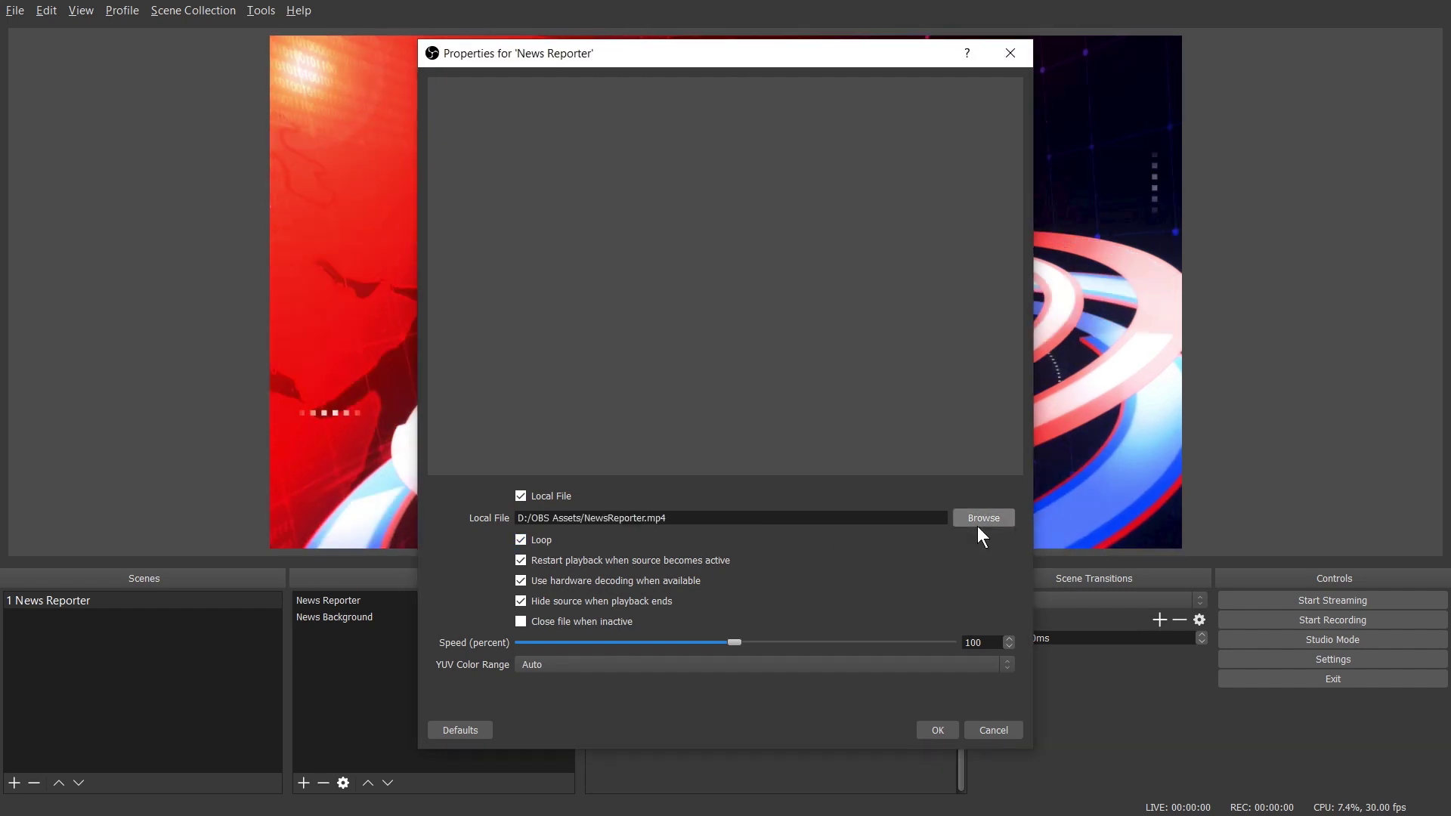
left_click(932, 732)
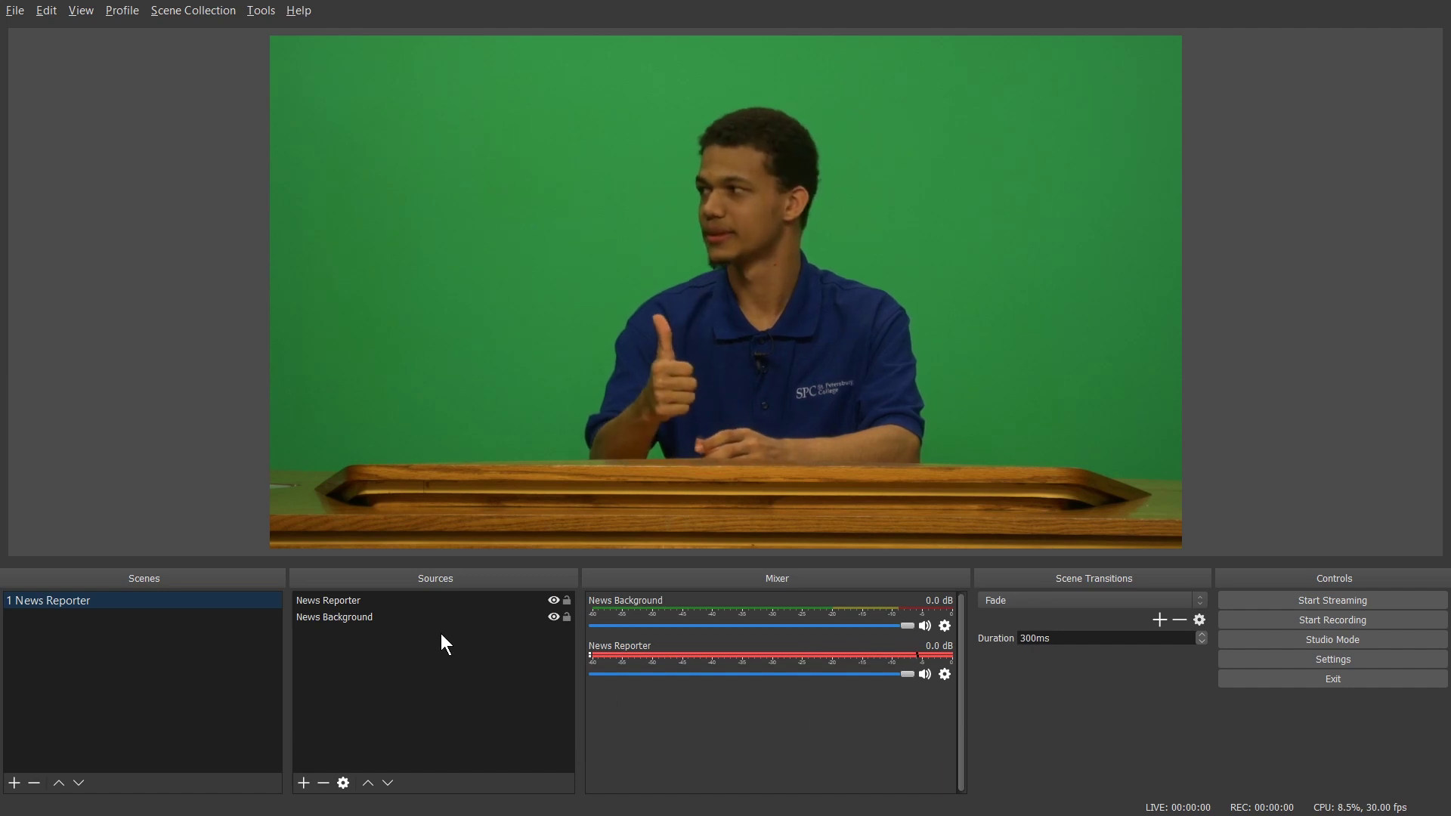
- Add a Color Key effect filter to the News Reporter source
left_click(361, 441)
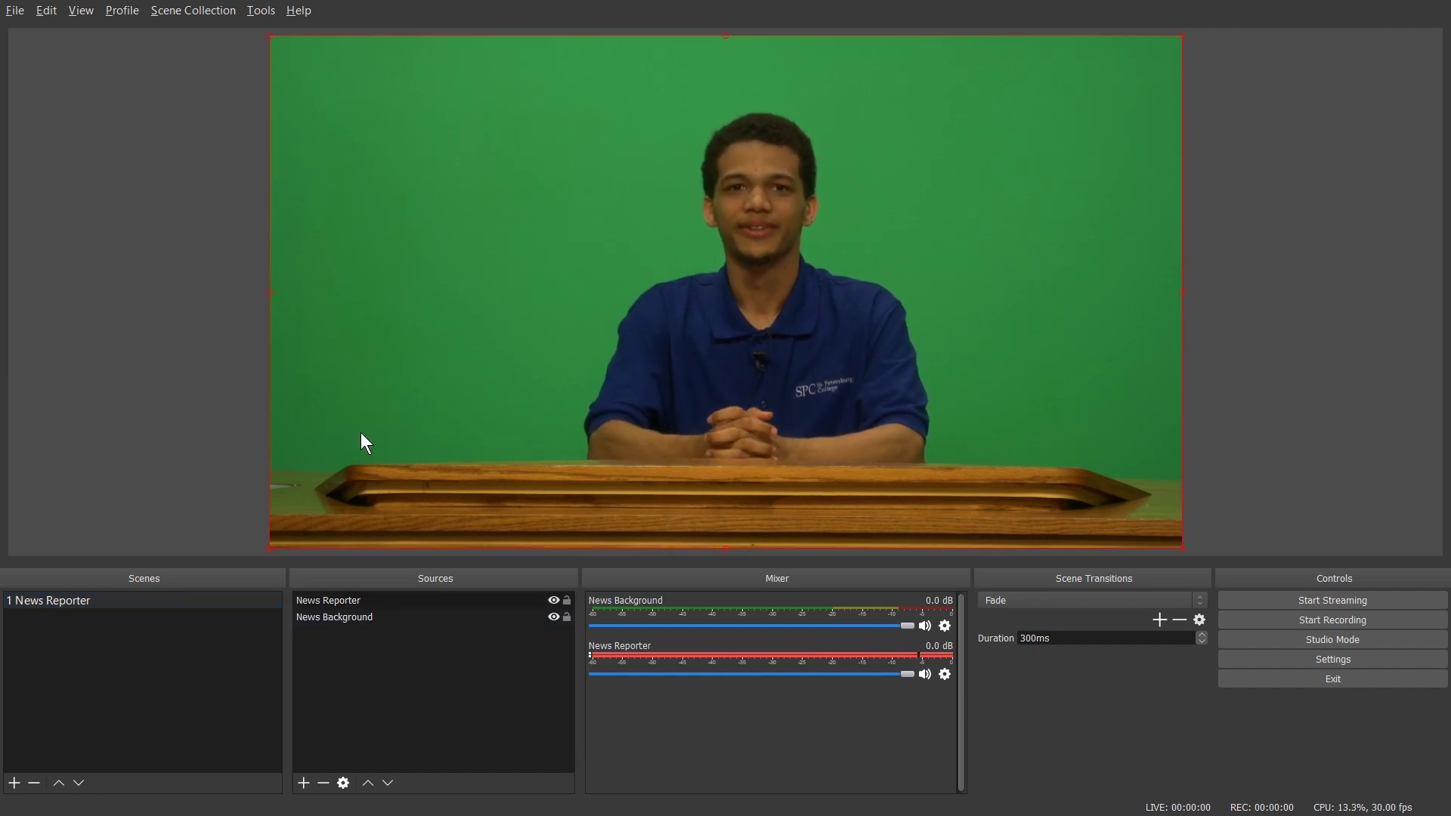
right_click(361, 434)
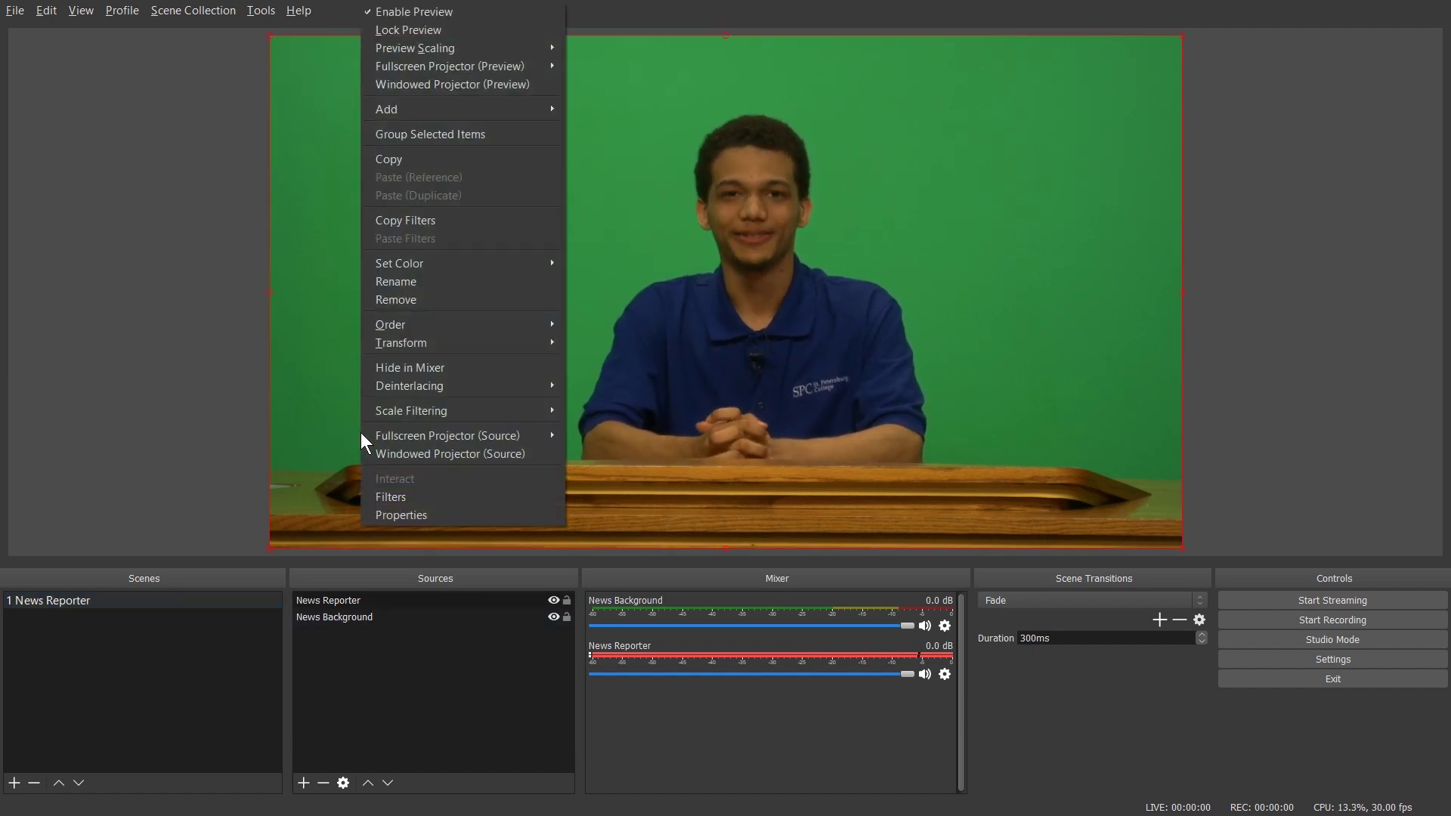
left_click(391, 497)
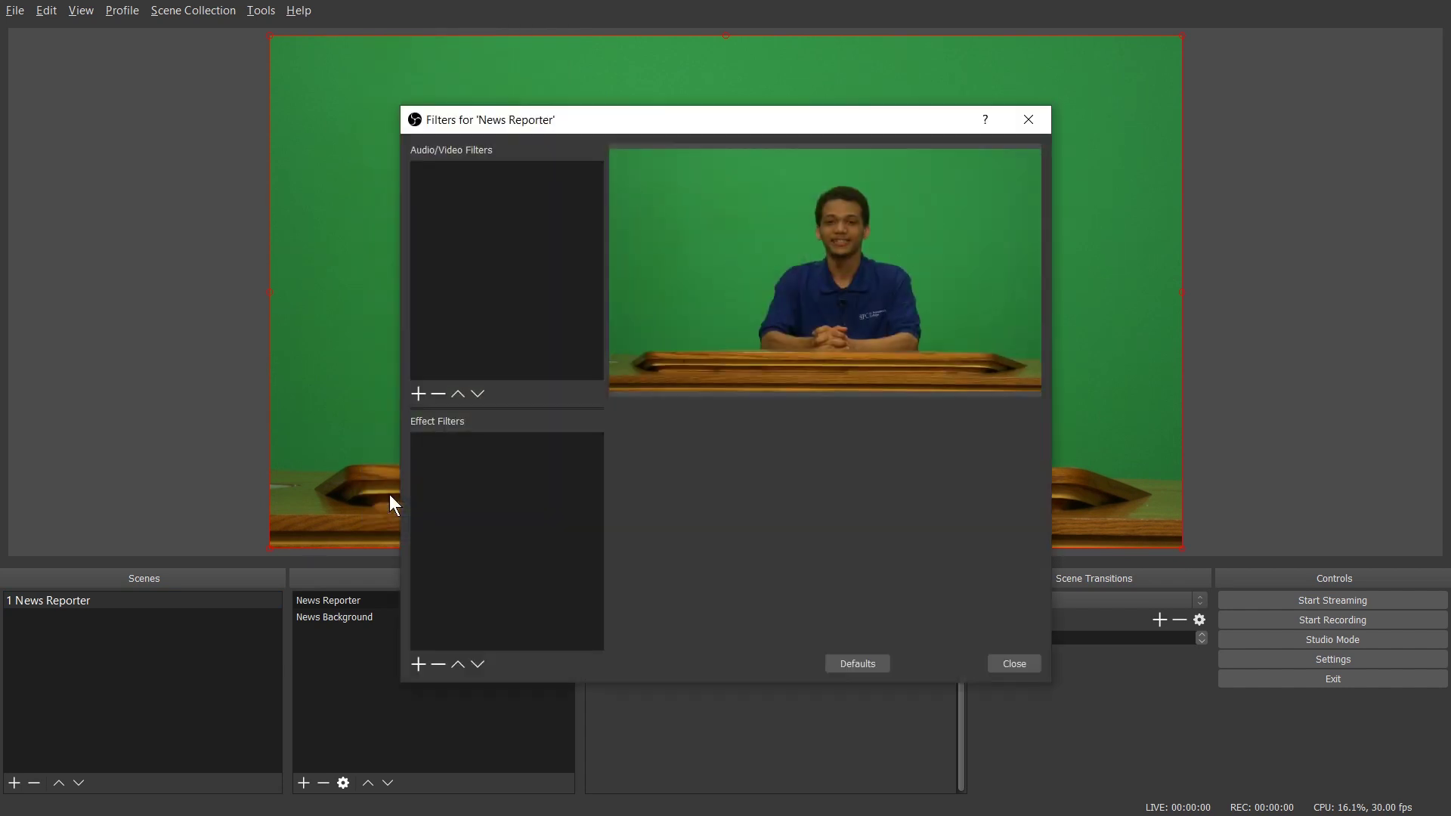
left_click(421, 663)
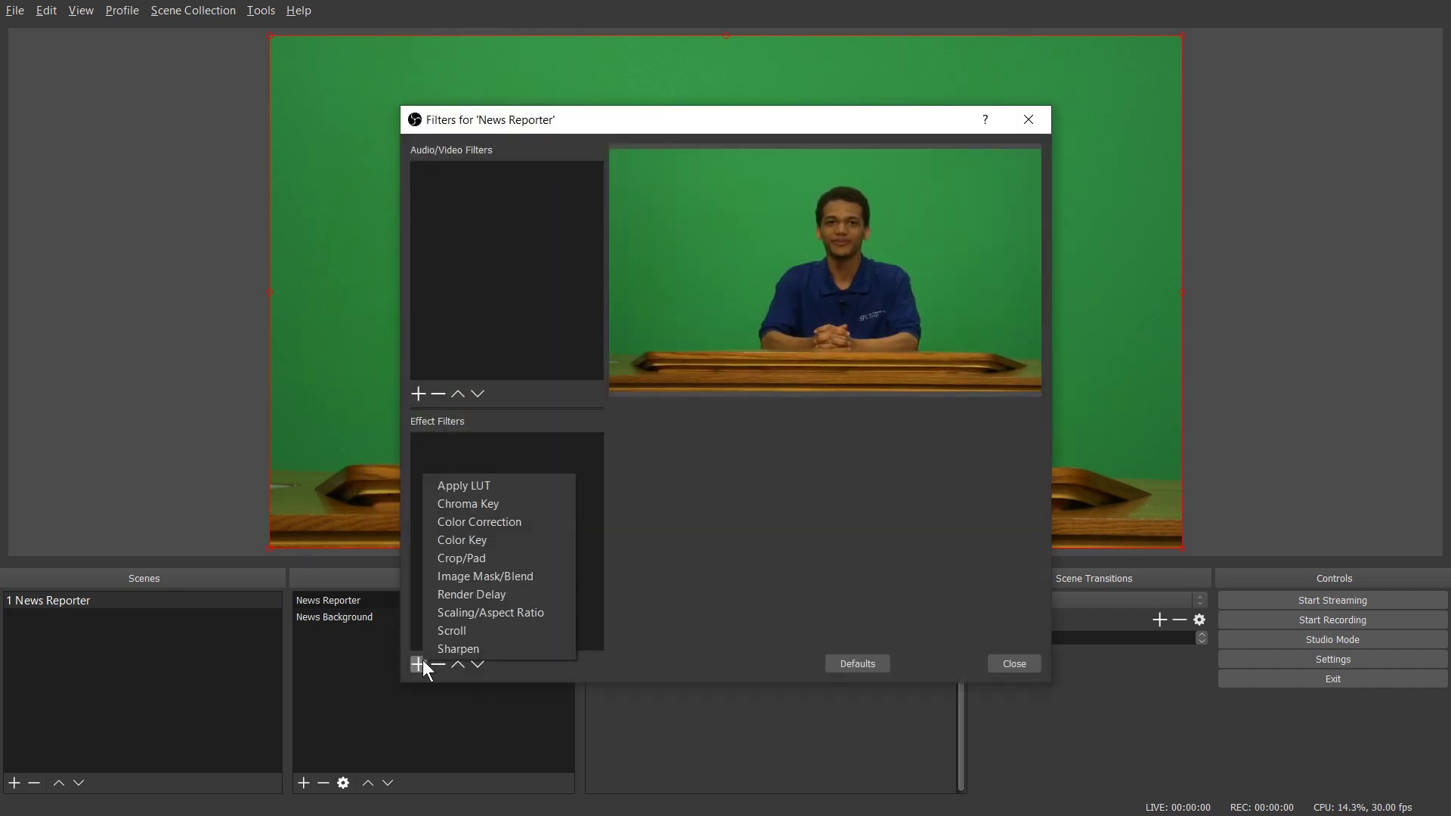
left_click(485, 546)
left_click(698, 431)
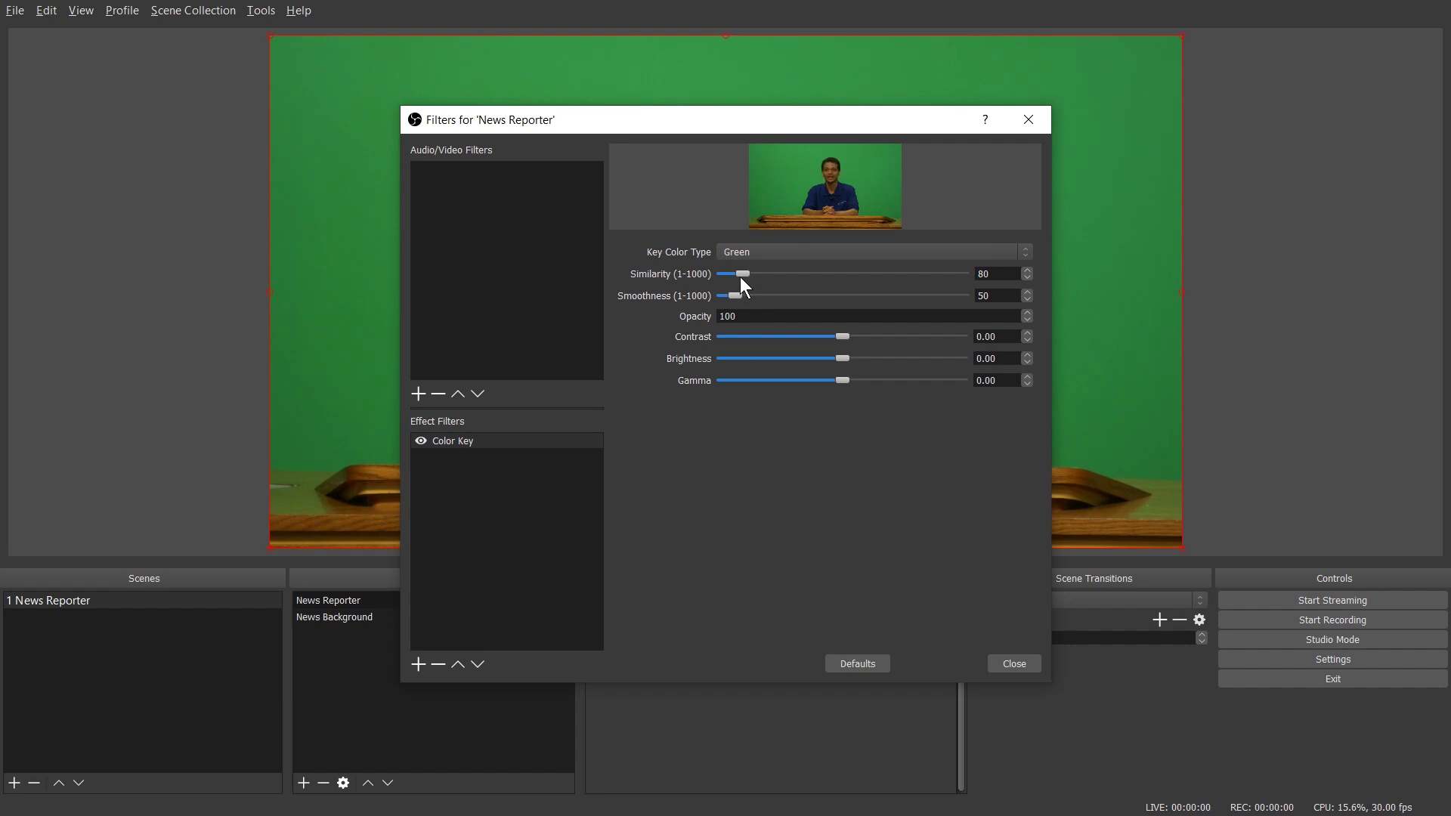
- Set the Color Key filter's similarity to 607 and smoothness to 64 to key out the green screen
left_click_drag(741, 278, 877, 297)
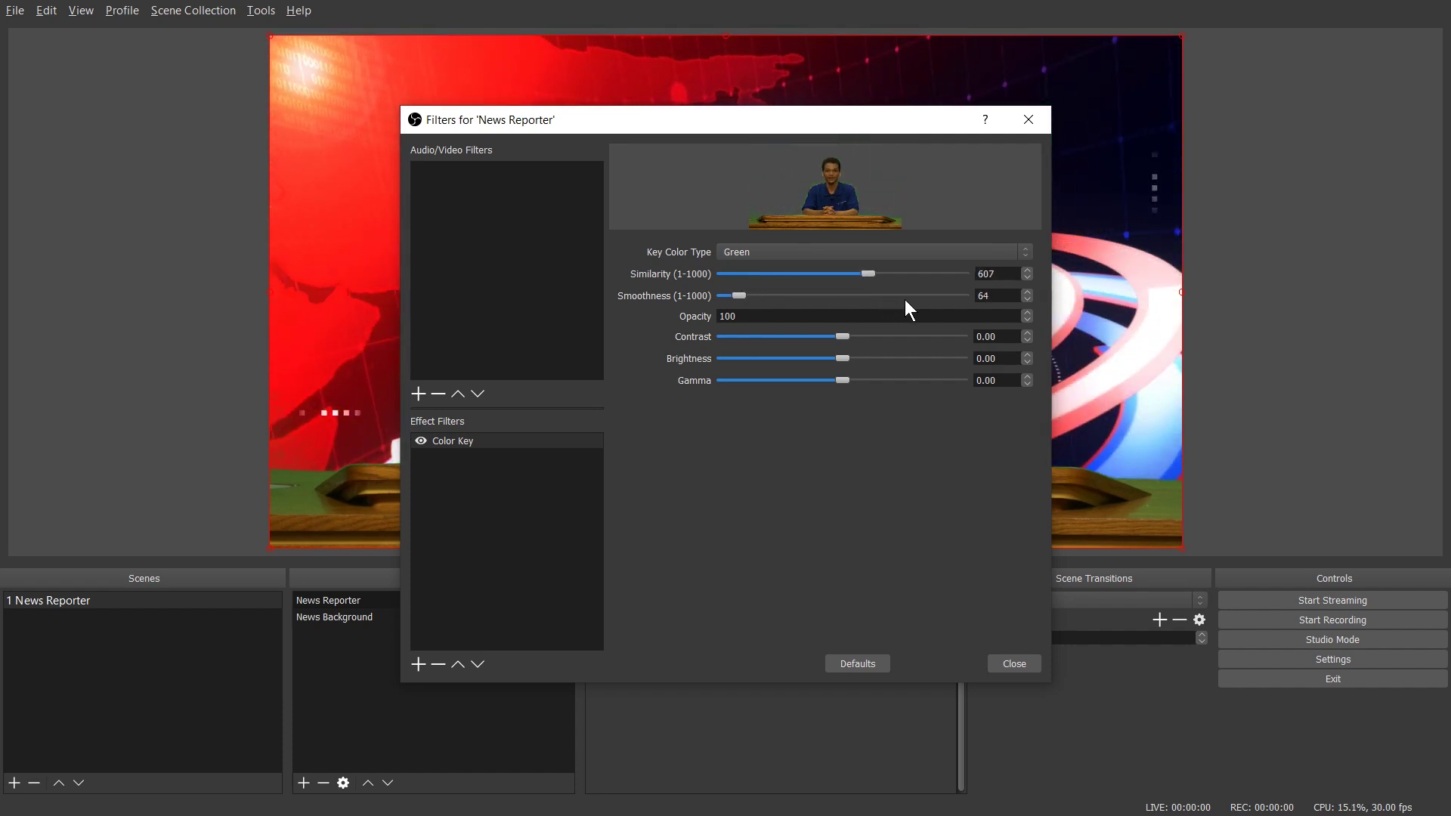
left_click(1014, 663)
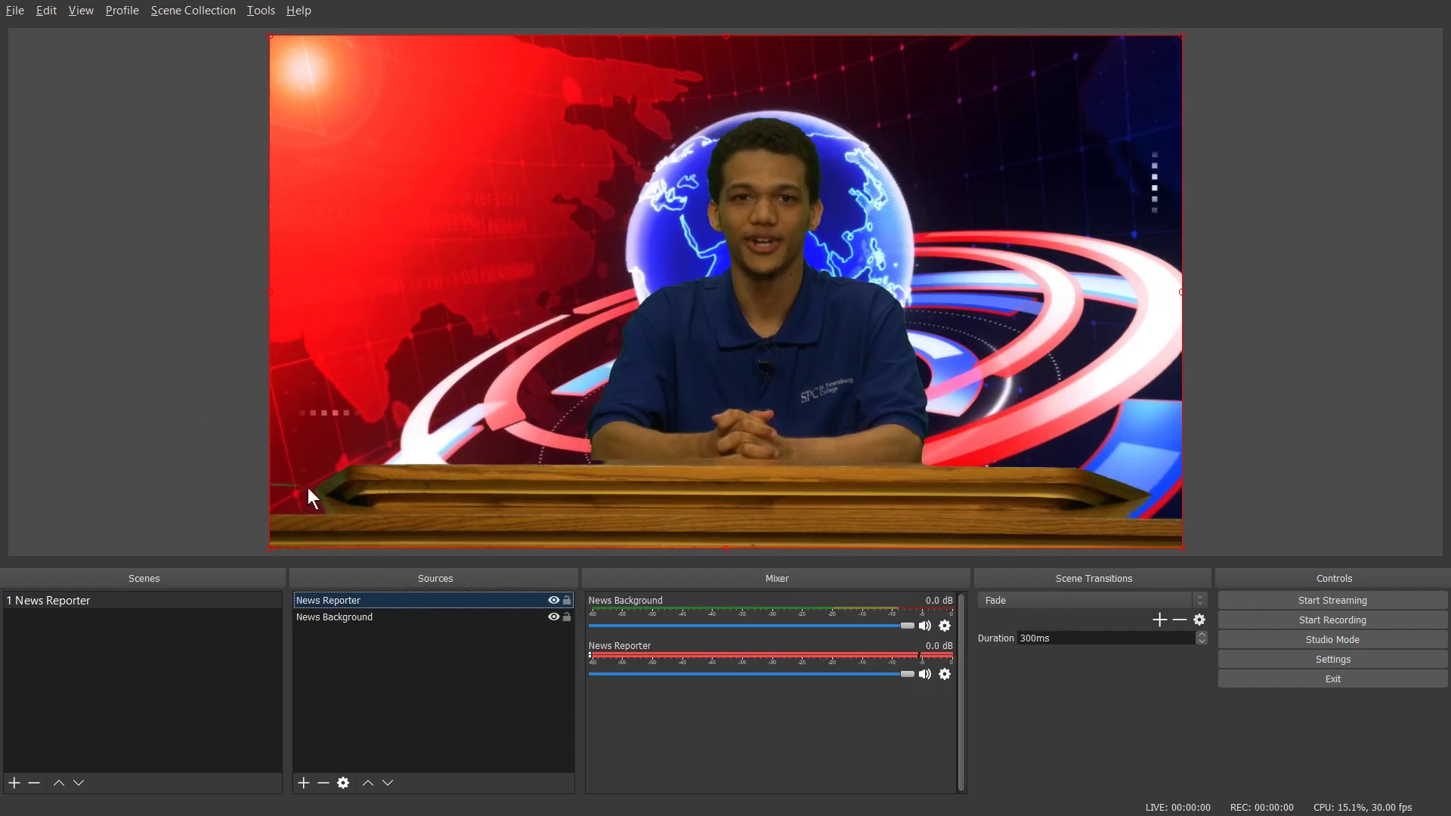
left_click(336, 645)
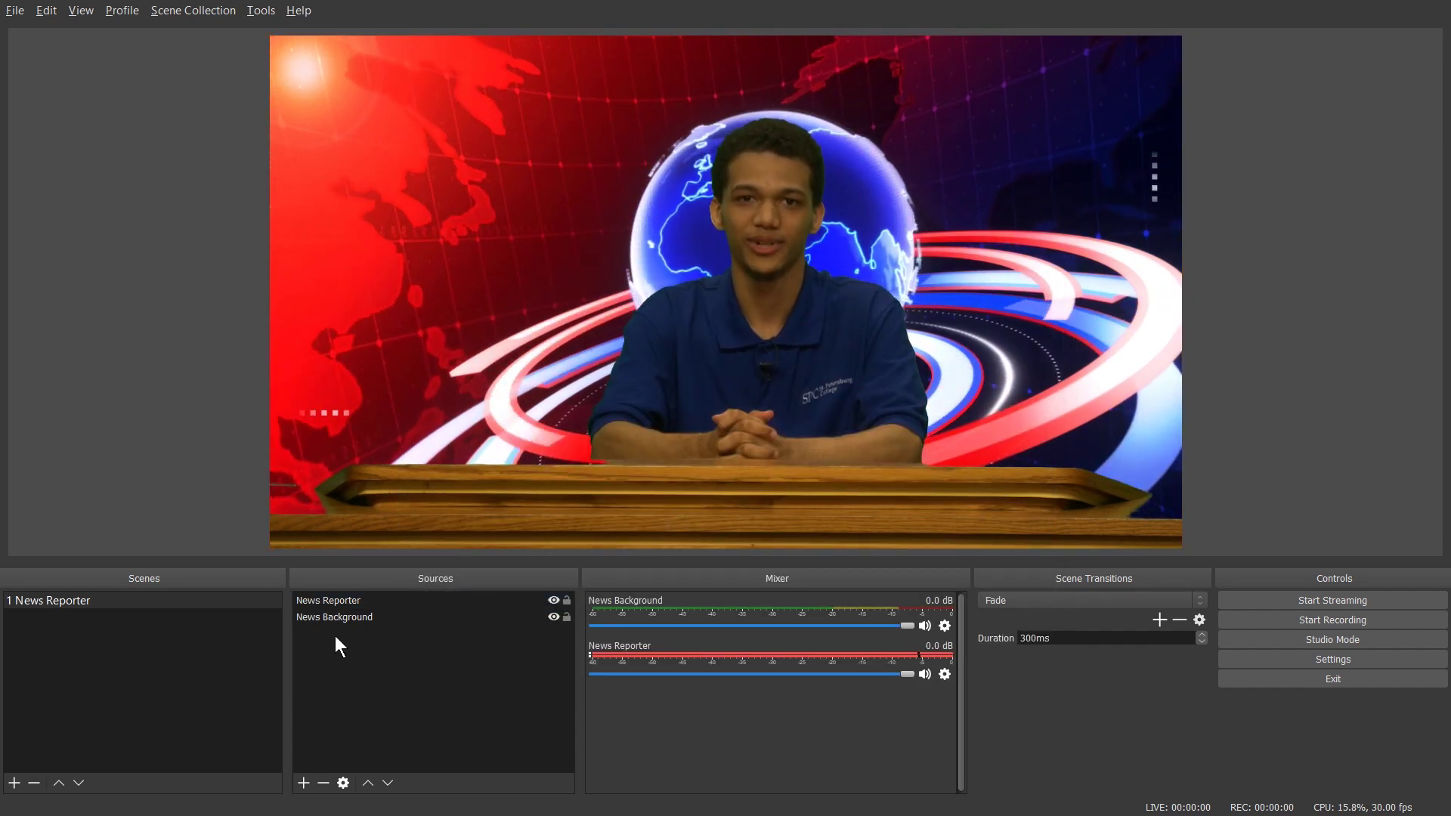
- Add an image source named "Live Logo" using D:/OBS Assets/live-logo.png
left_click(304, 782)
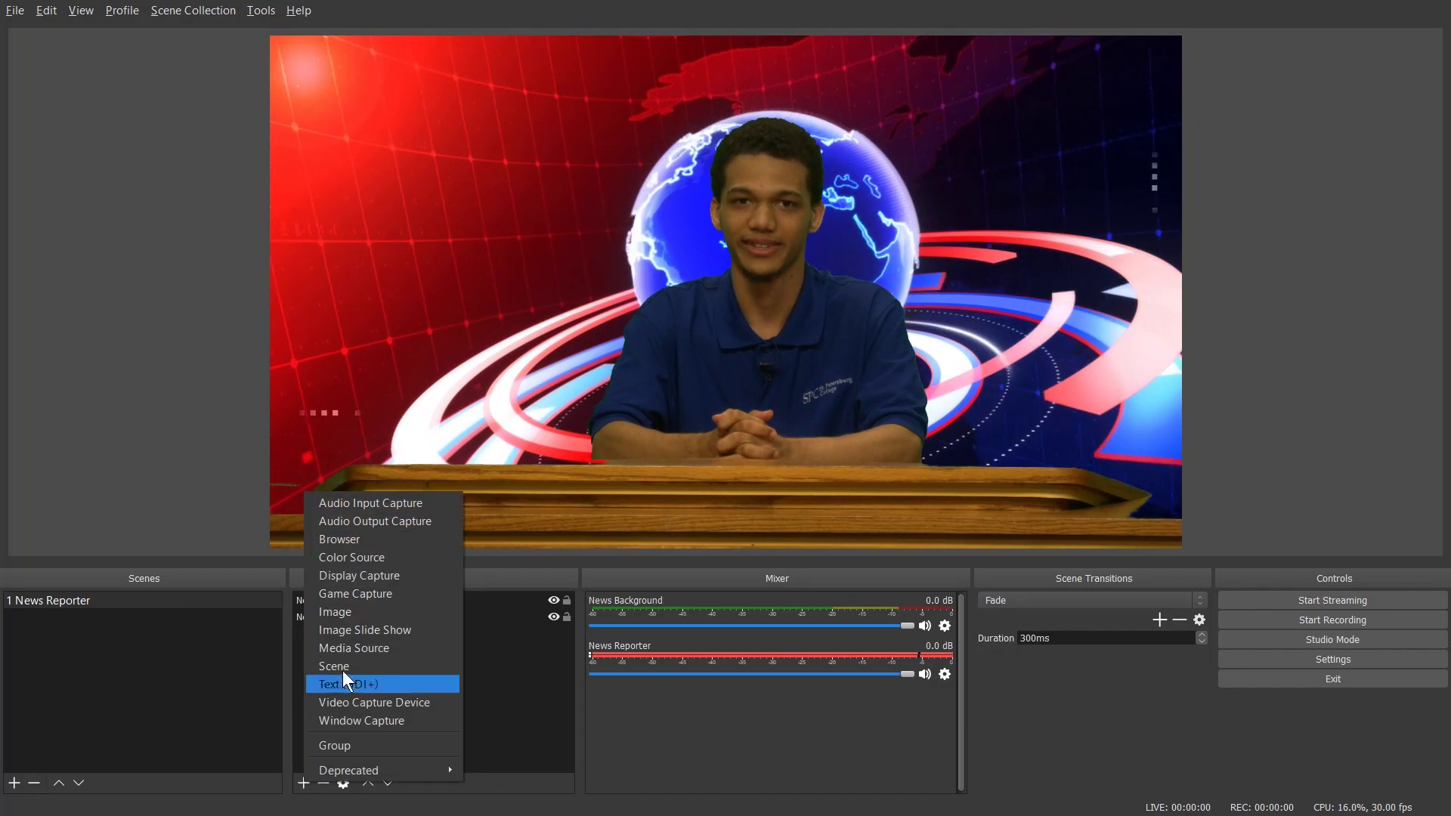
left_click(343, 616)
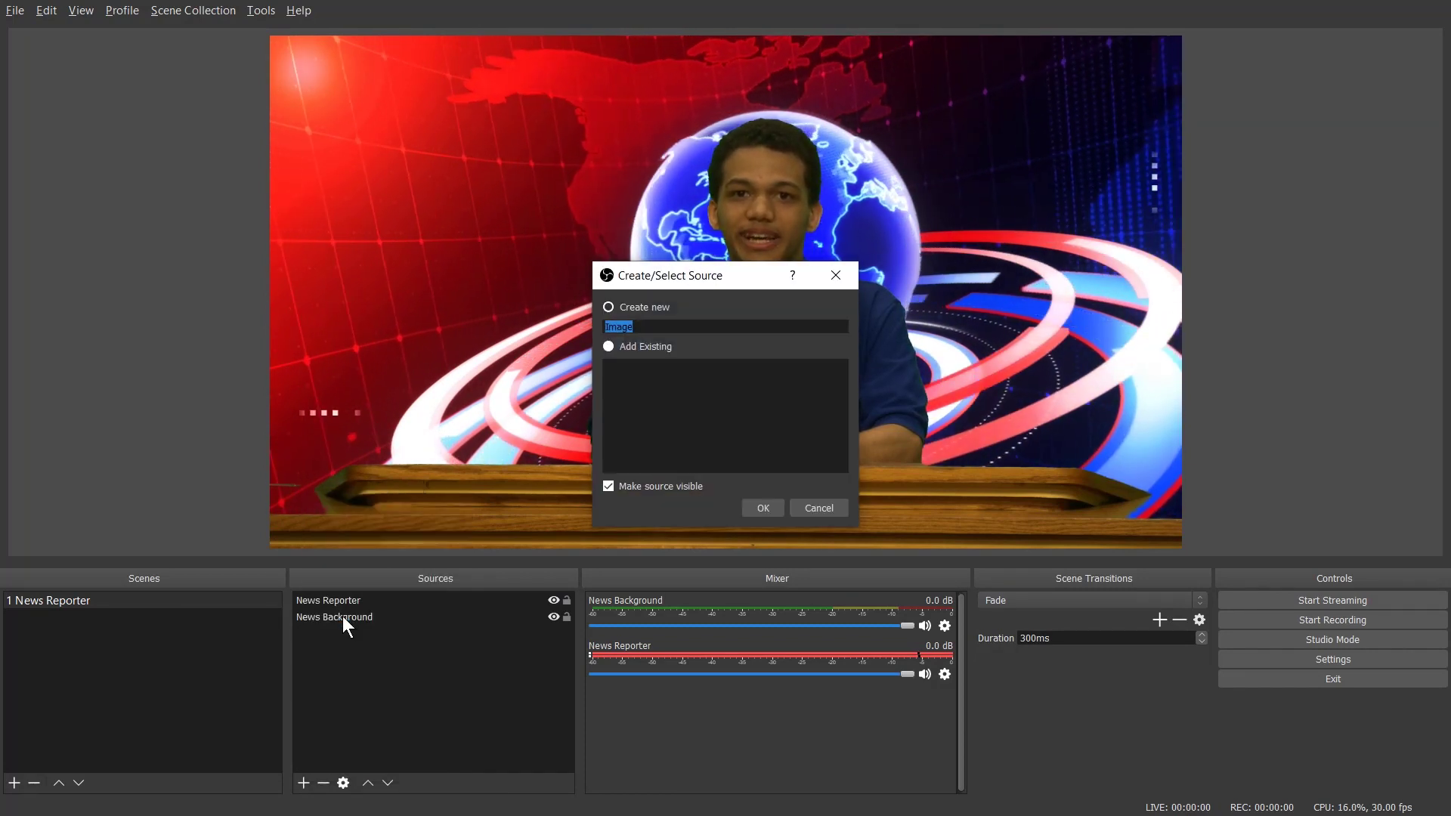
type("Live Logo")
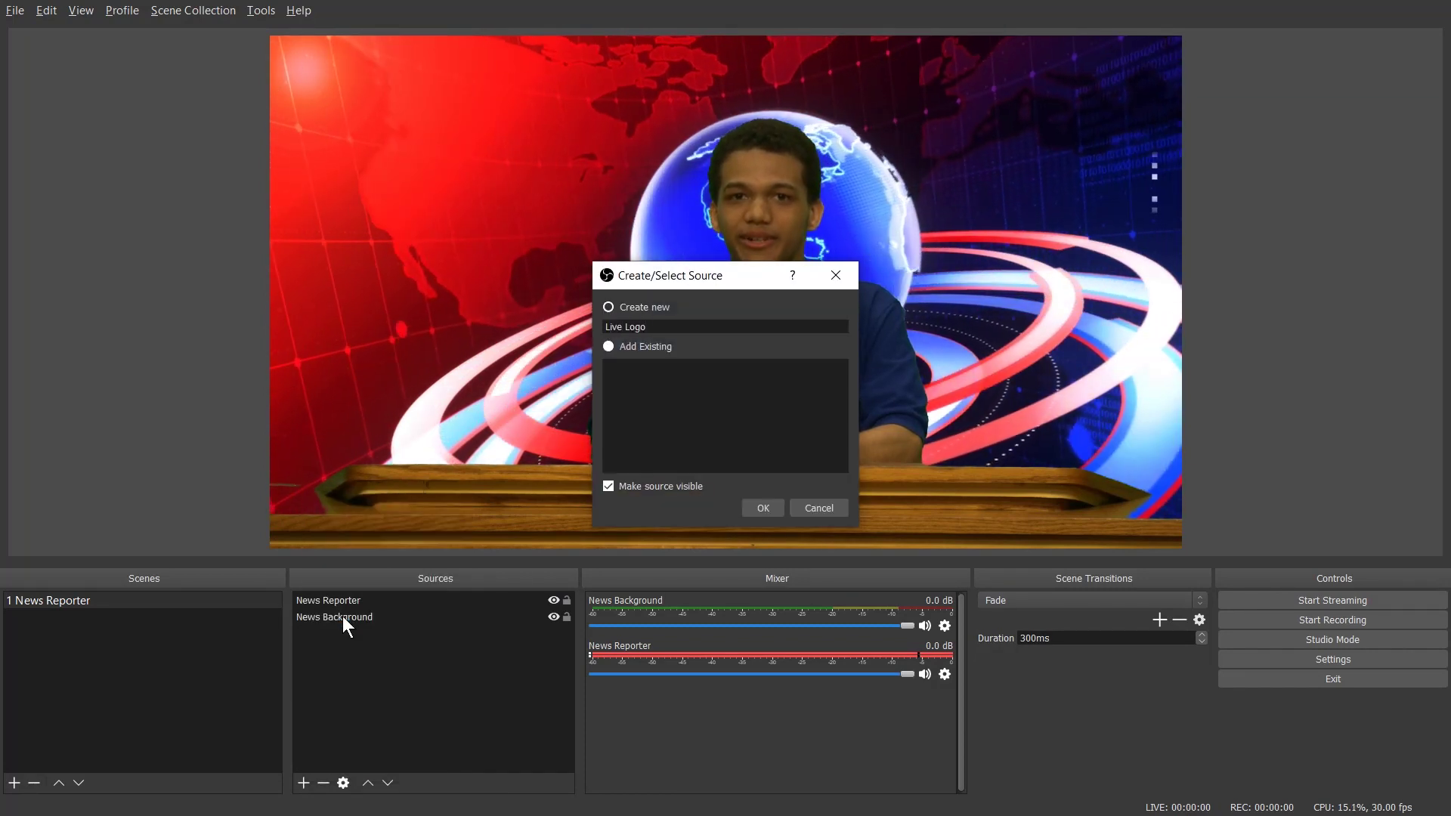
left_click(759, 512)
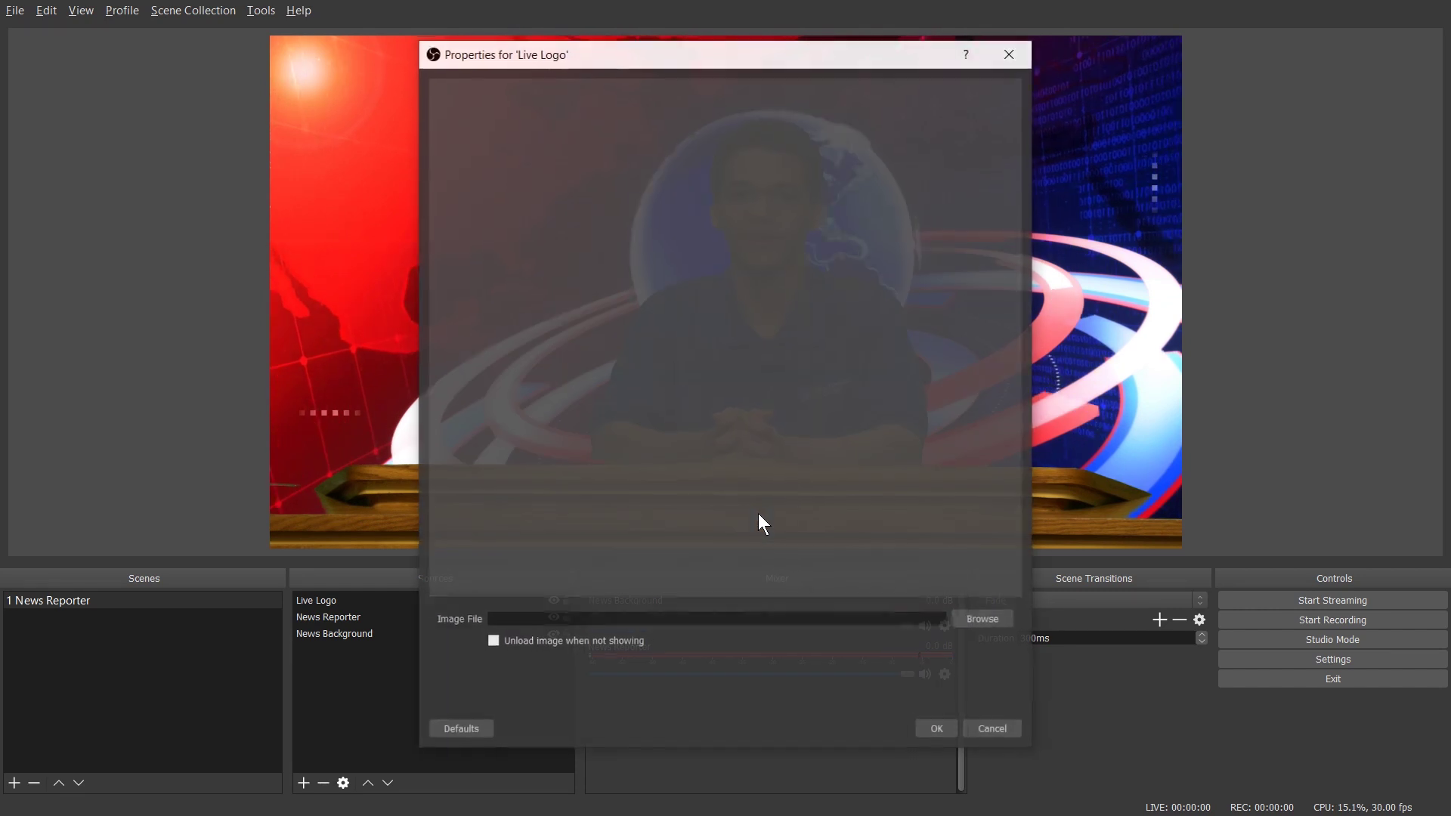
left_click(987, 624)
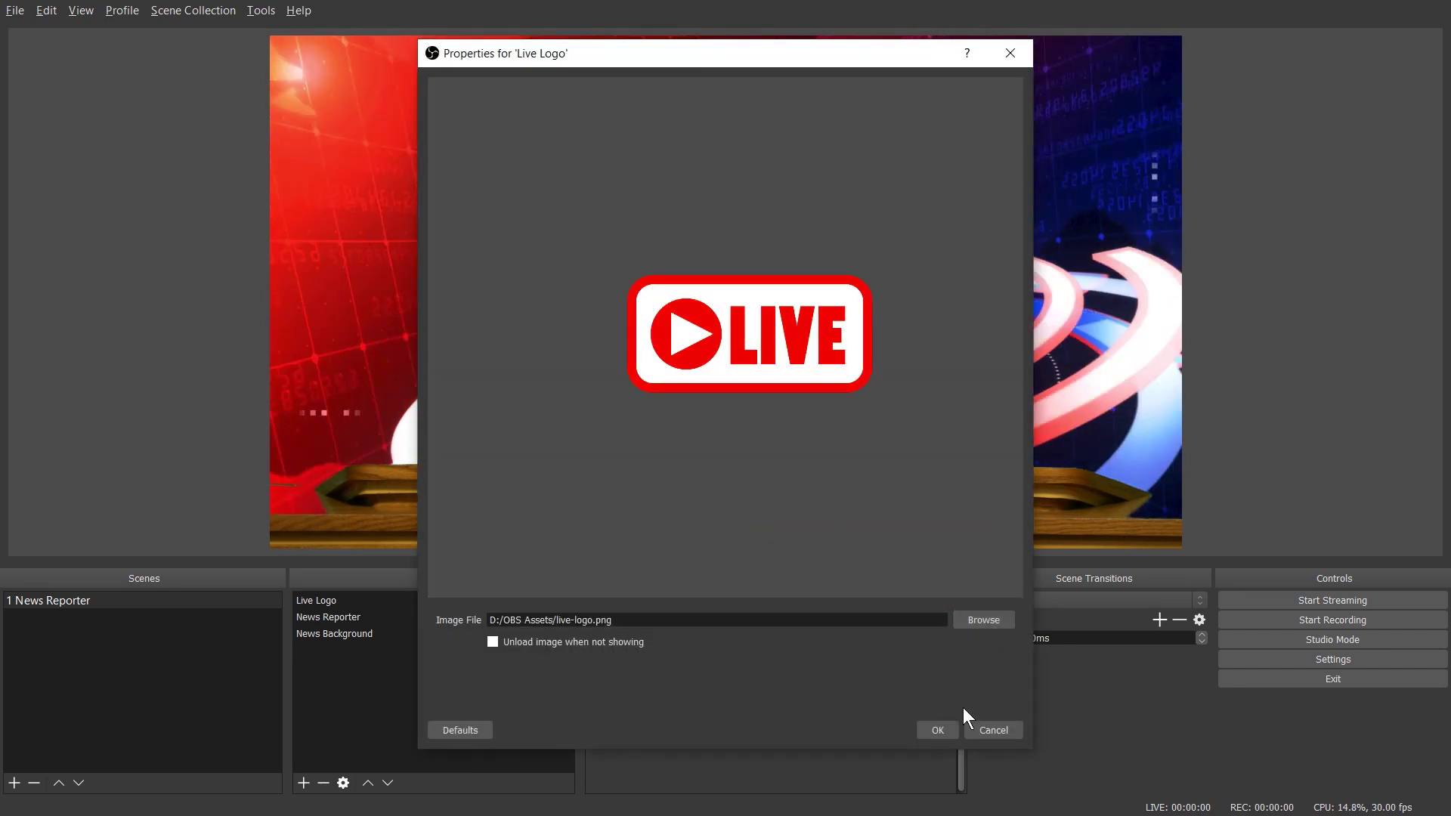
left_click(946, 728)
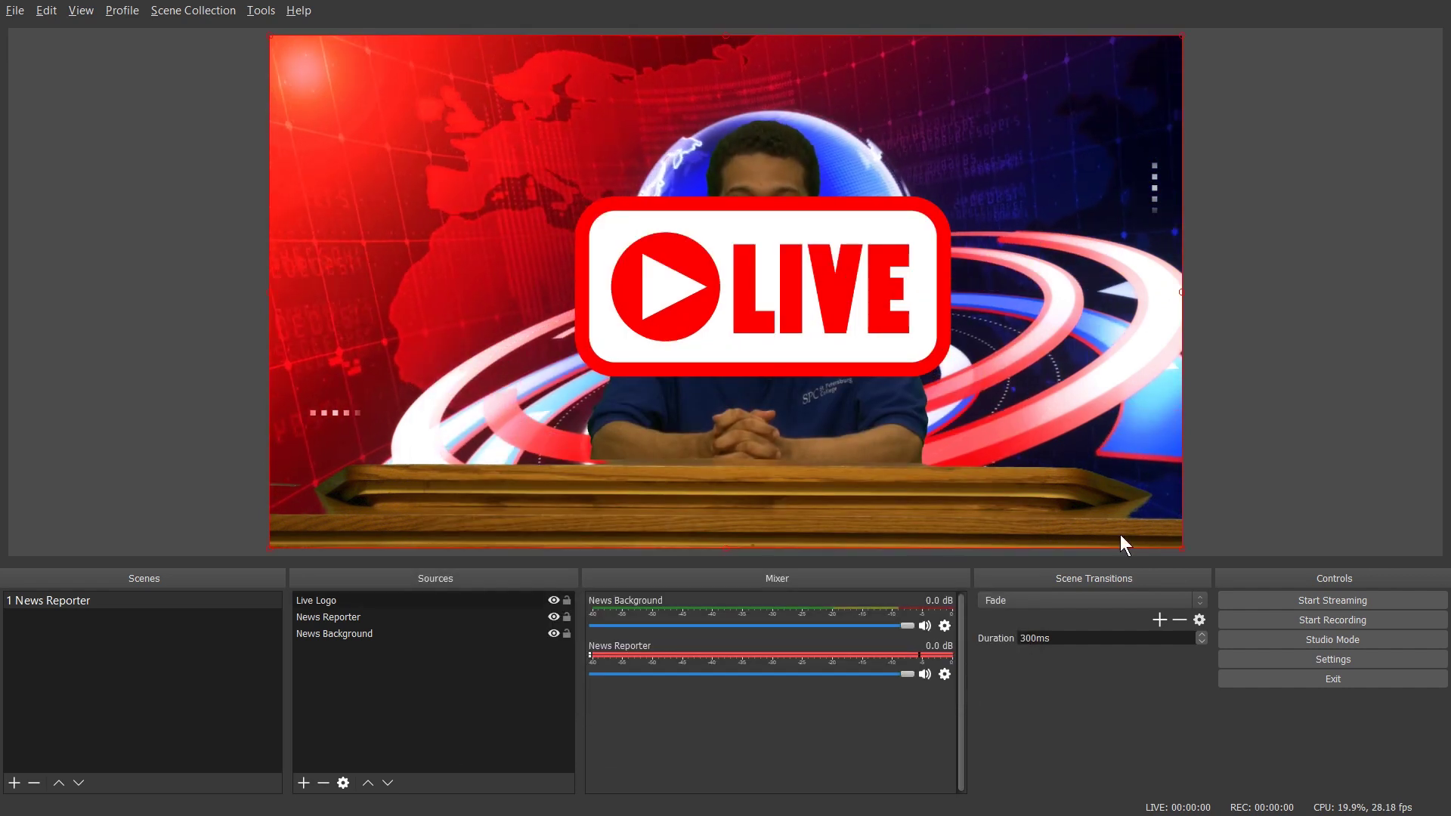
- Shrink the Live Logo to a small badge and place it in the upper-left corner of the scene canvas
left_click_drag(1184, 550, 560, 219)
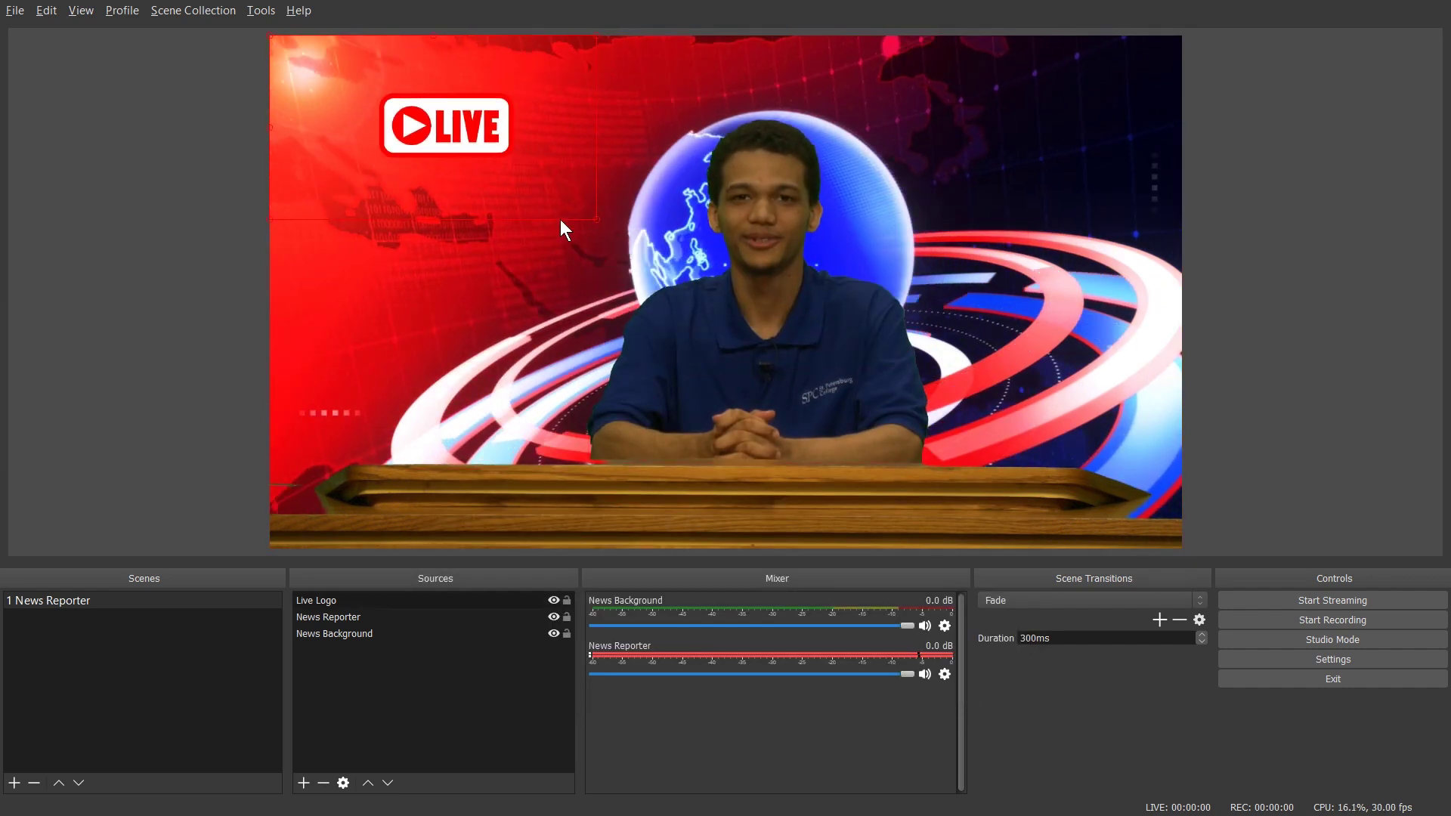
left_click_drag(475, 135, 393, 95)
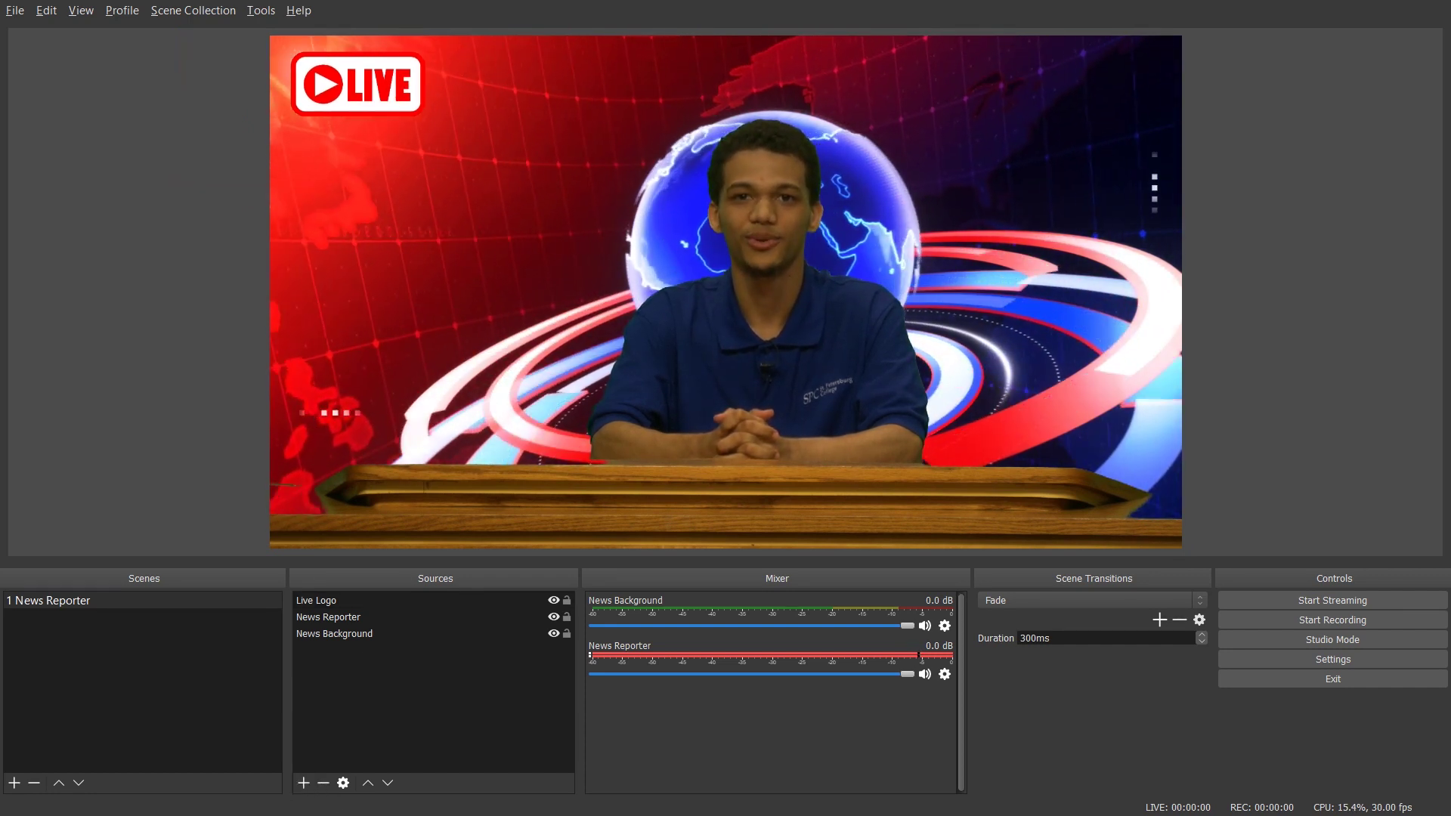
- Add a color source named "Breaking News Background"
left_click(303, 783)
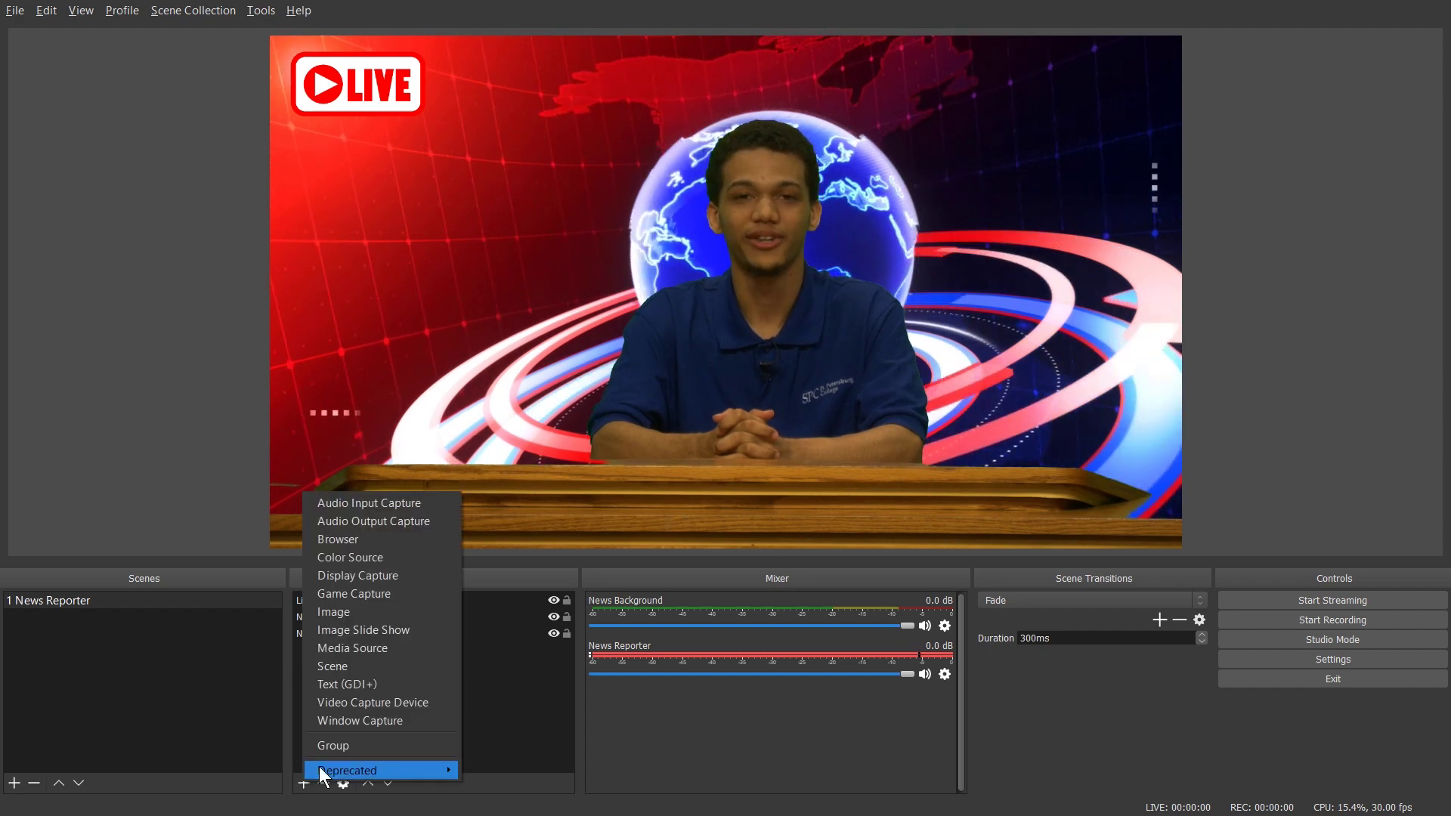
left_click(360, 575)
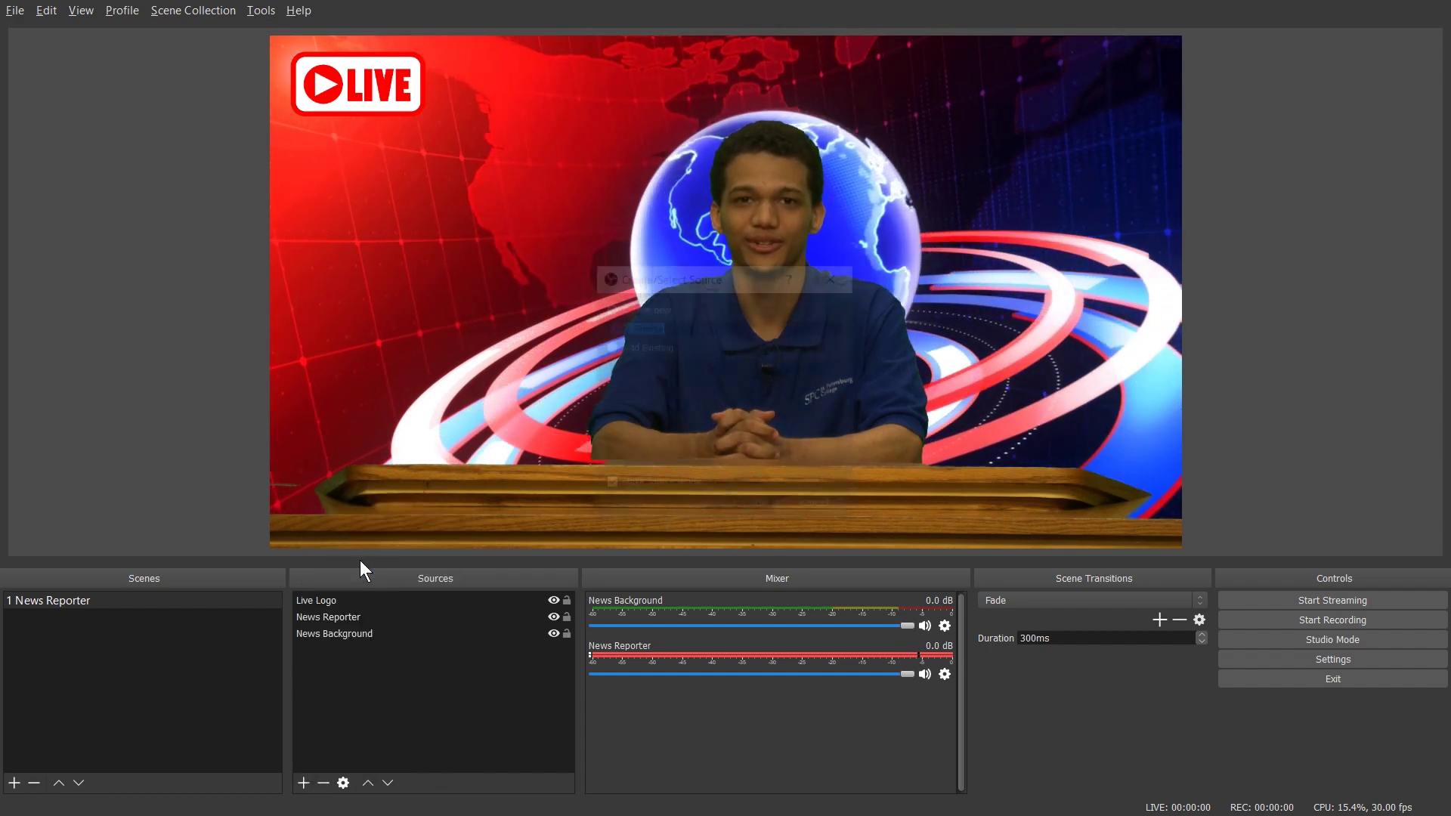
type("Breaking Ne")
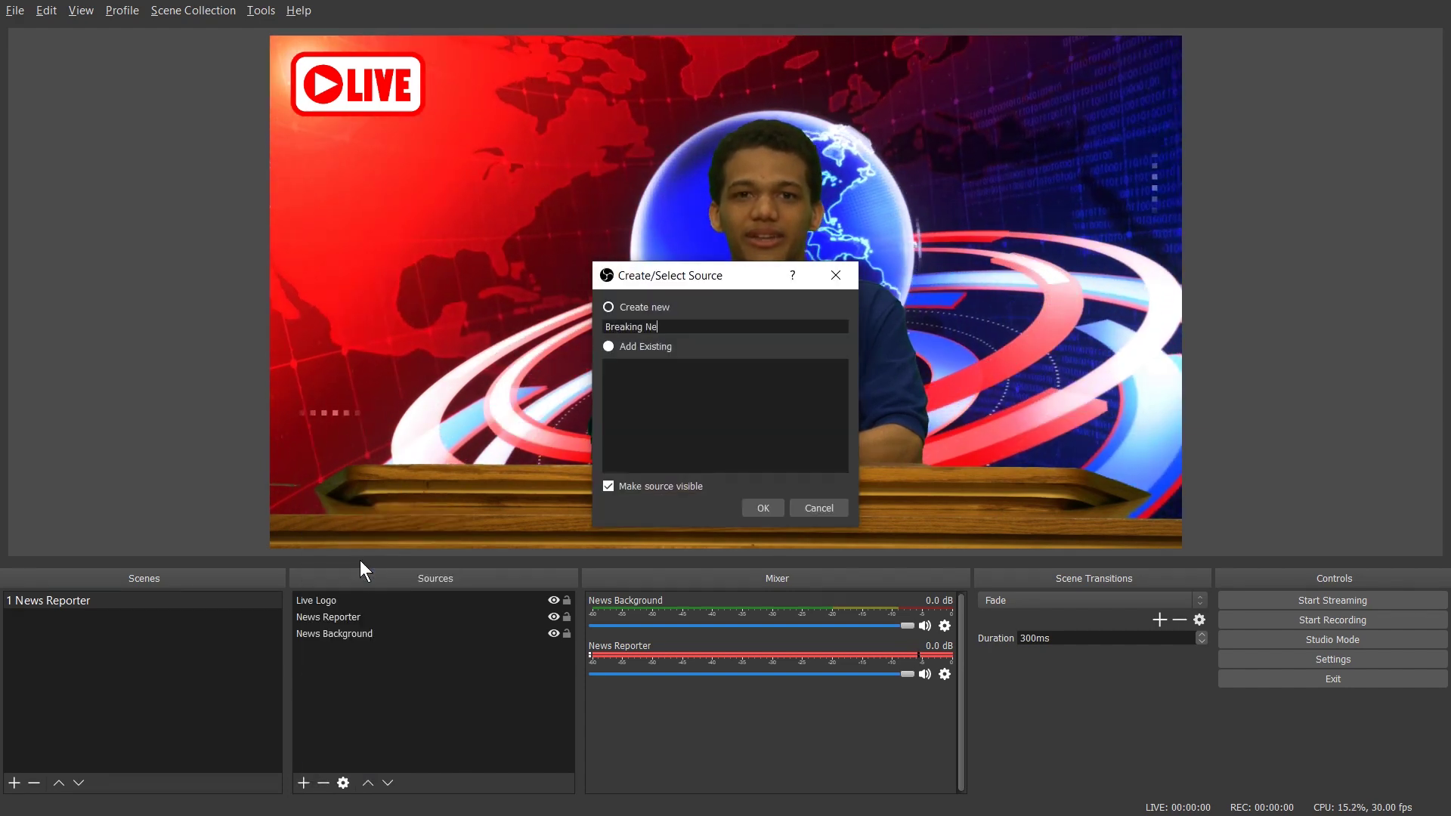
type("ws Background")
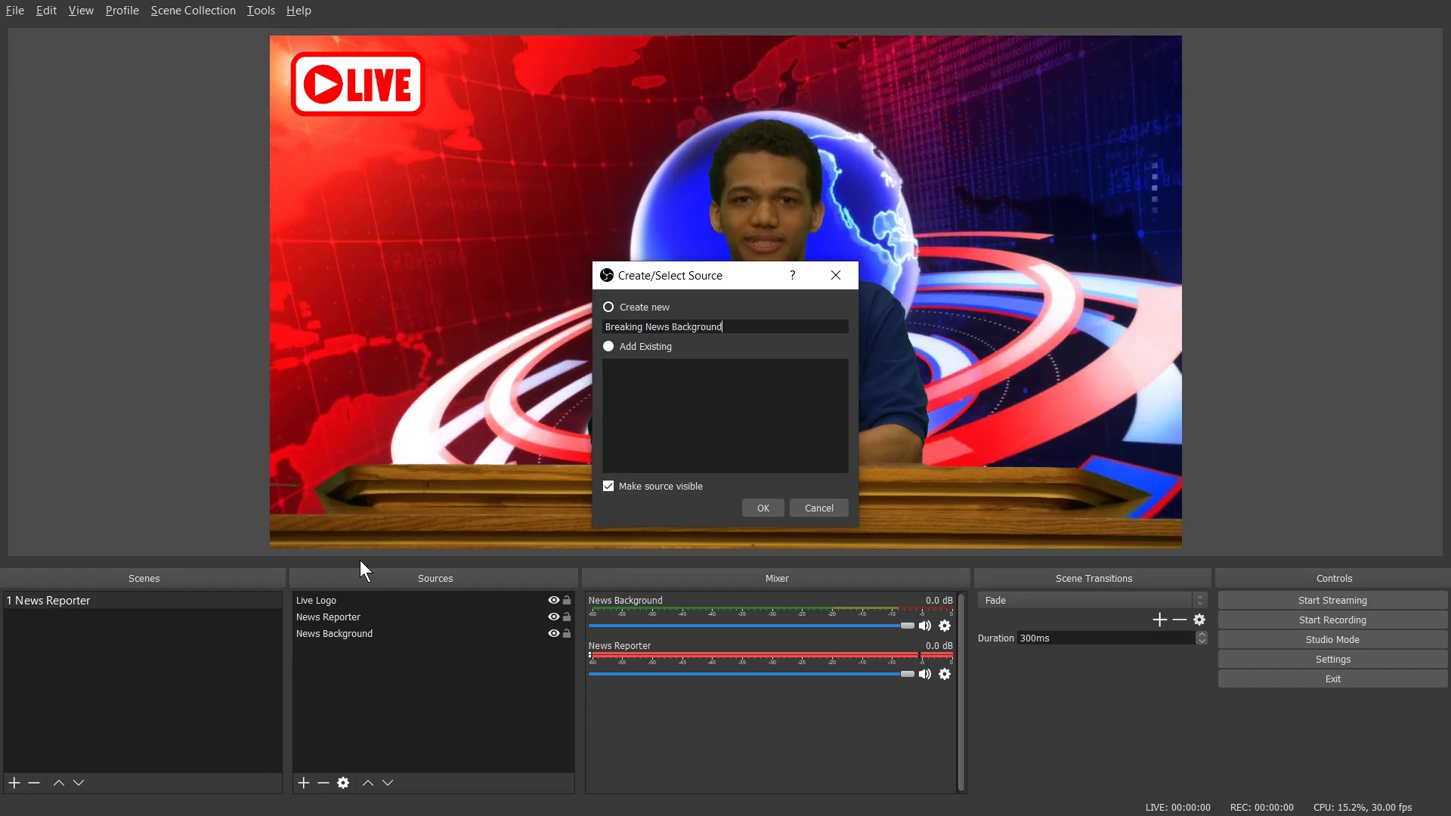
key("Return")
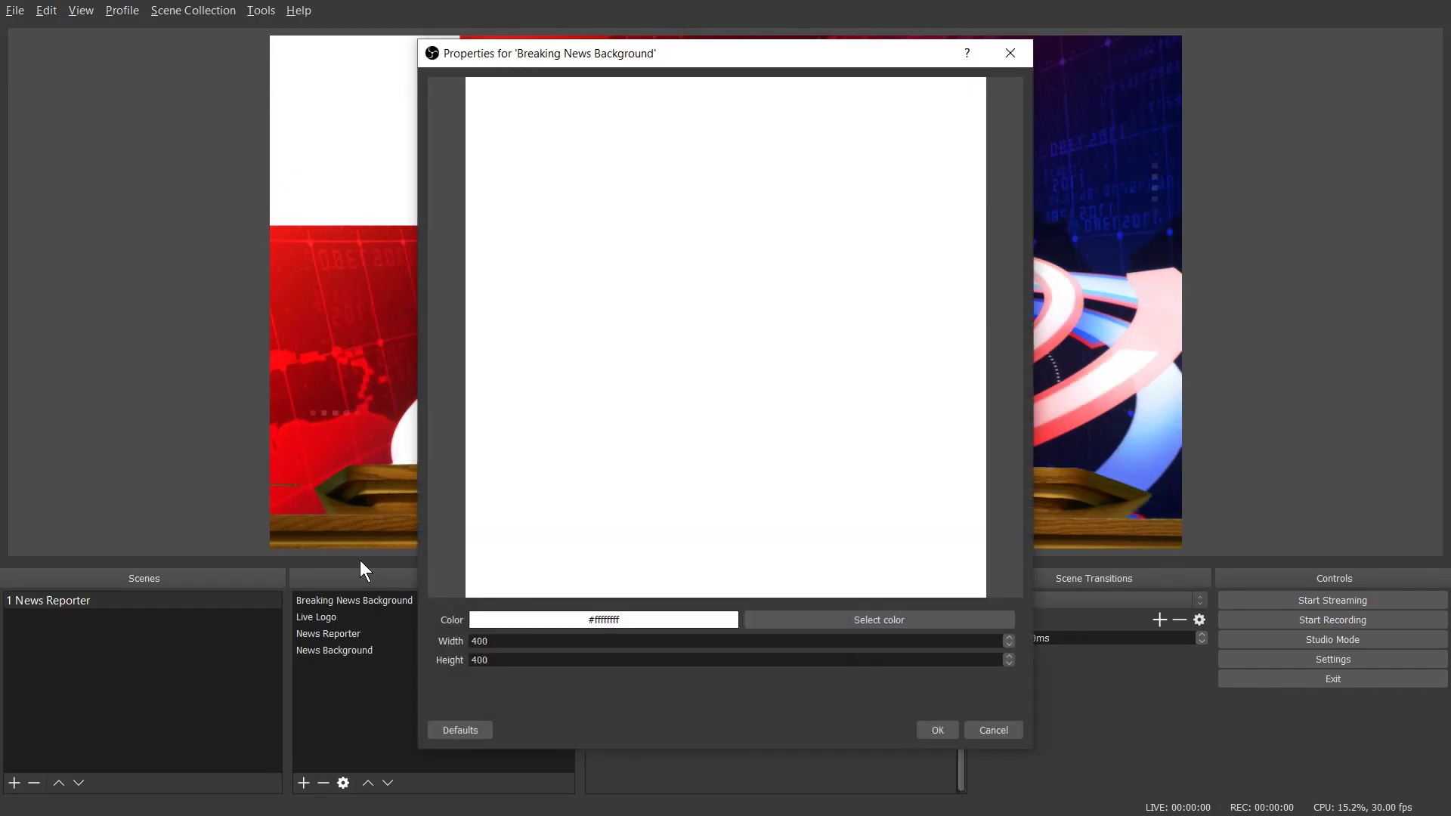
- Set the Breaking News Background's color to red, #ff0000
left_click(812, 619)
left_click(551, 338)
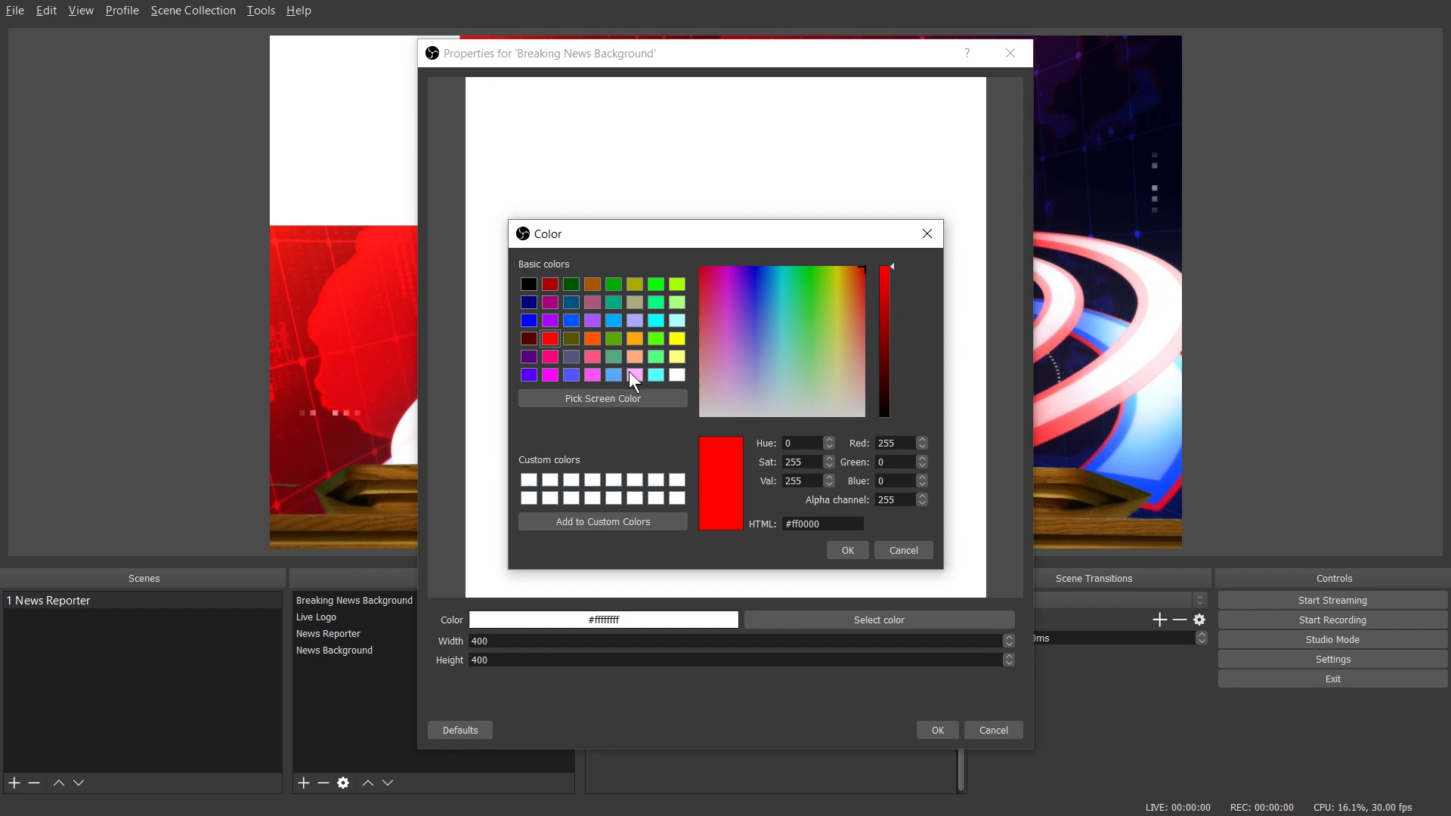
left_click(850, 552)
left_click(935, 729)
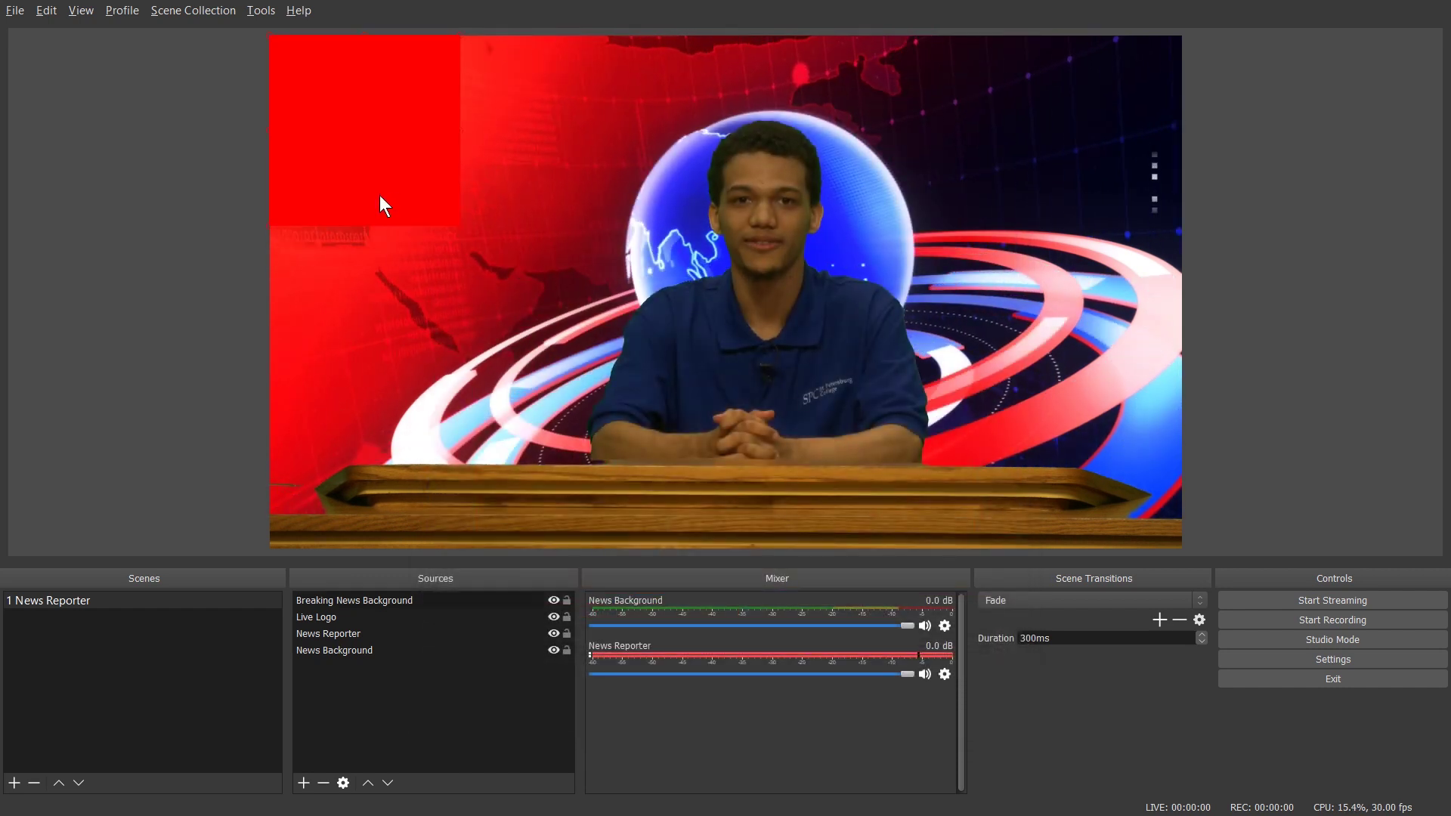
- Reshape the red color block into a thin full-width banner and place it across the desk near the canvas's lower edge
left_click_drag(361, 34, 1194, 230)
left_click_drag(1009, 220, 993, 529)
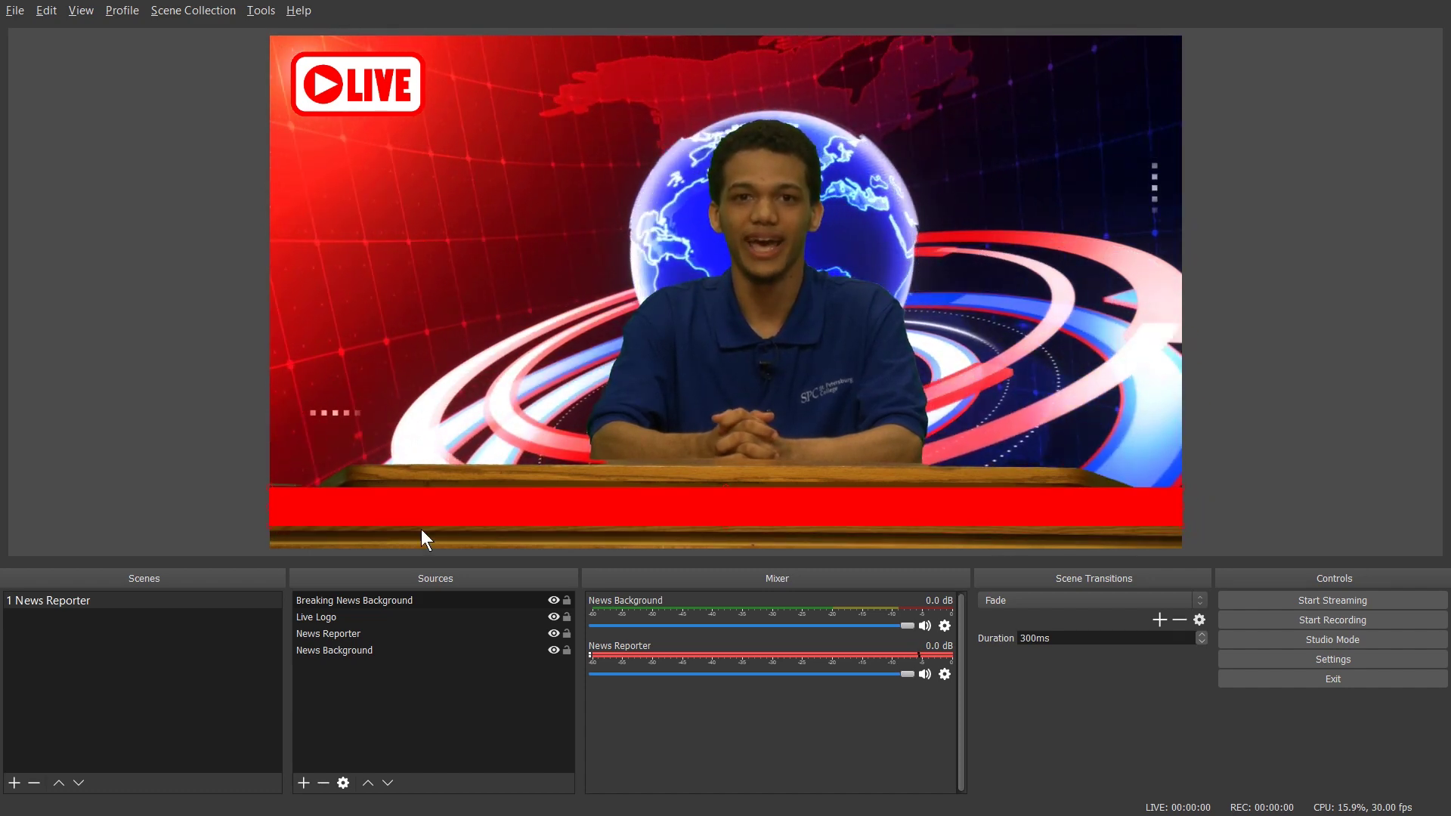
- Add a Text (GDI+) source named "Breaking News Text"
left_click(303, 783)
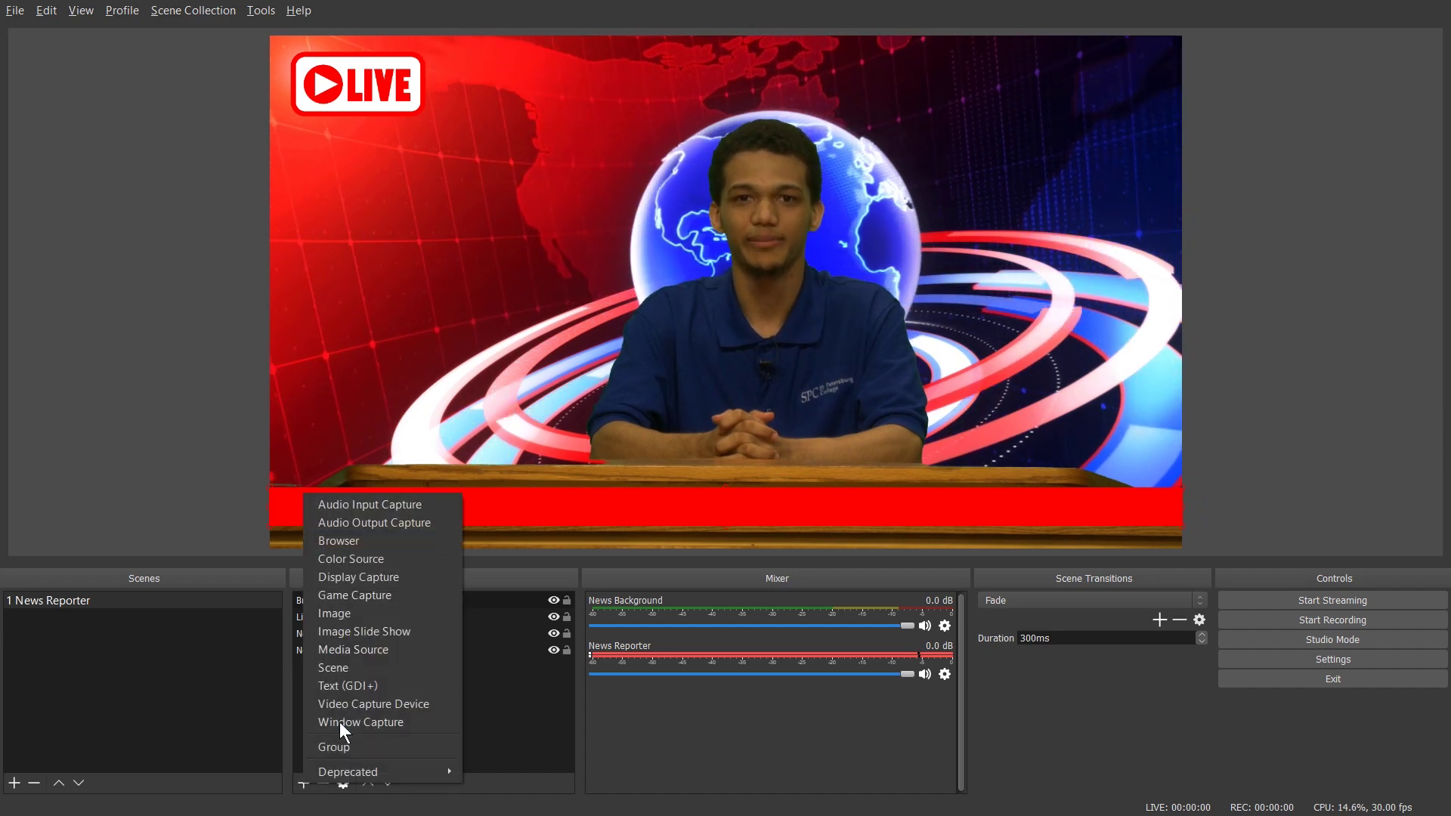
left_click(365, 685)
type("Br")
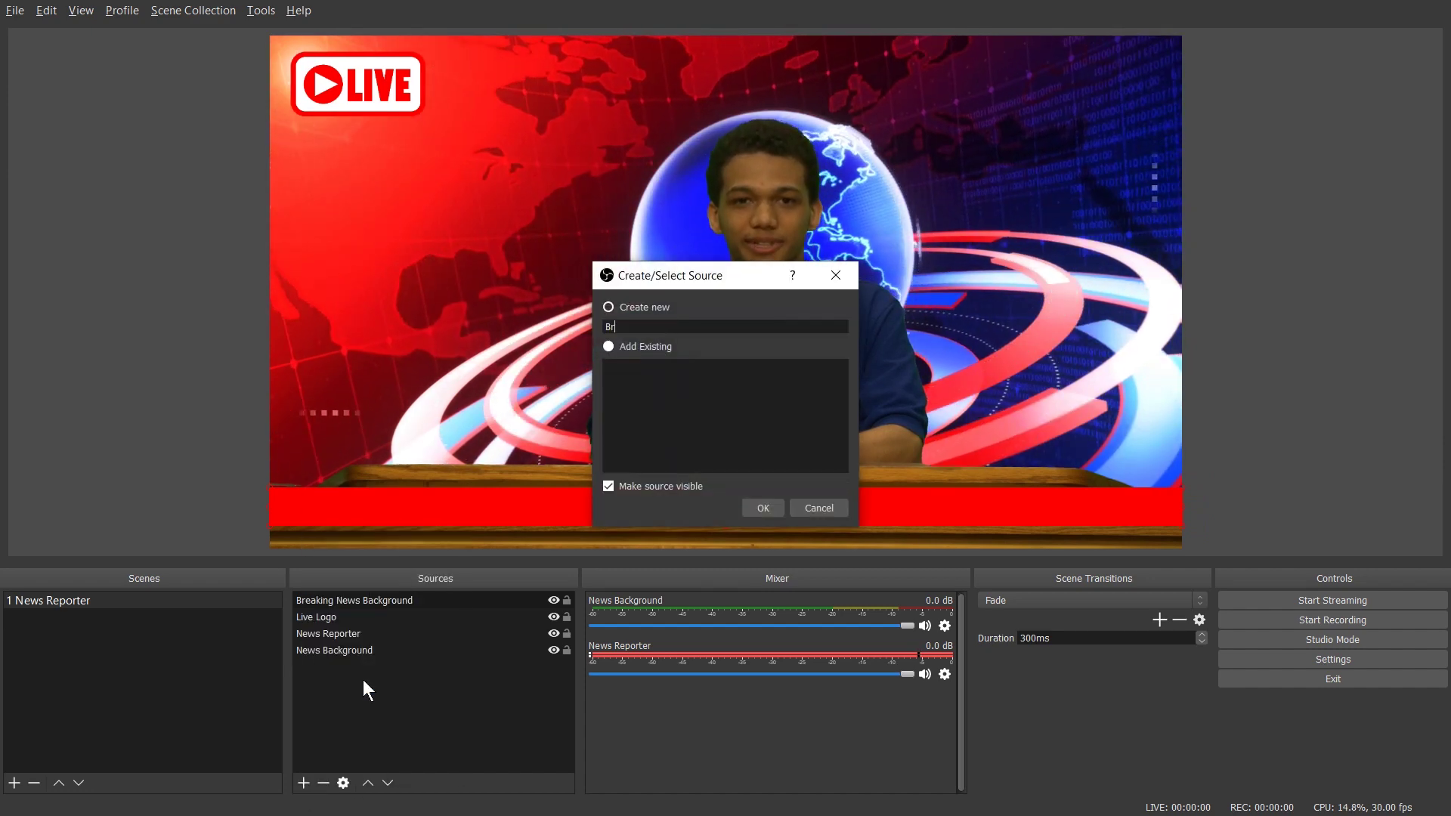
type("eaking News Te")
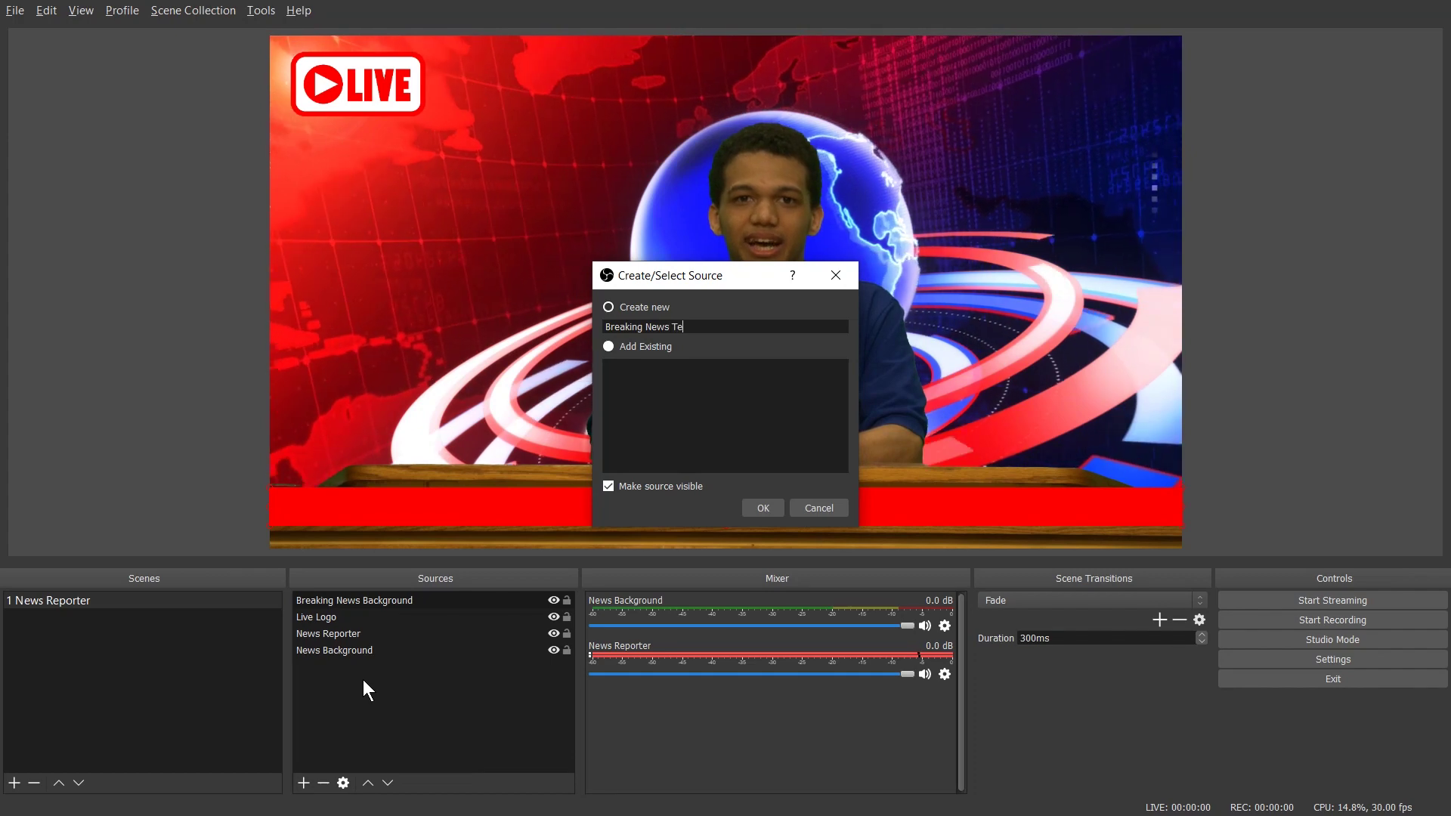
type("xt")
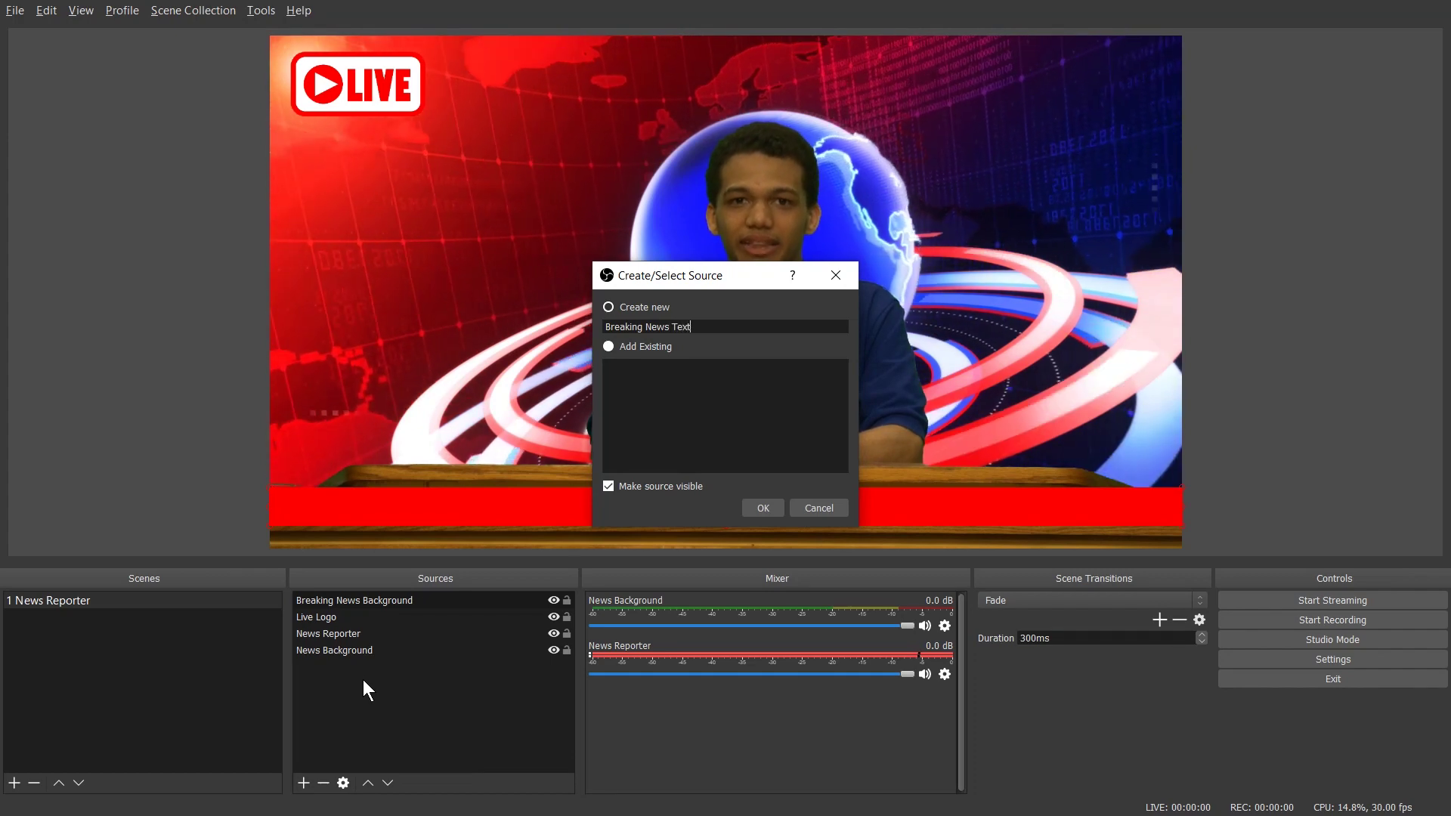
left_click(764, 508)
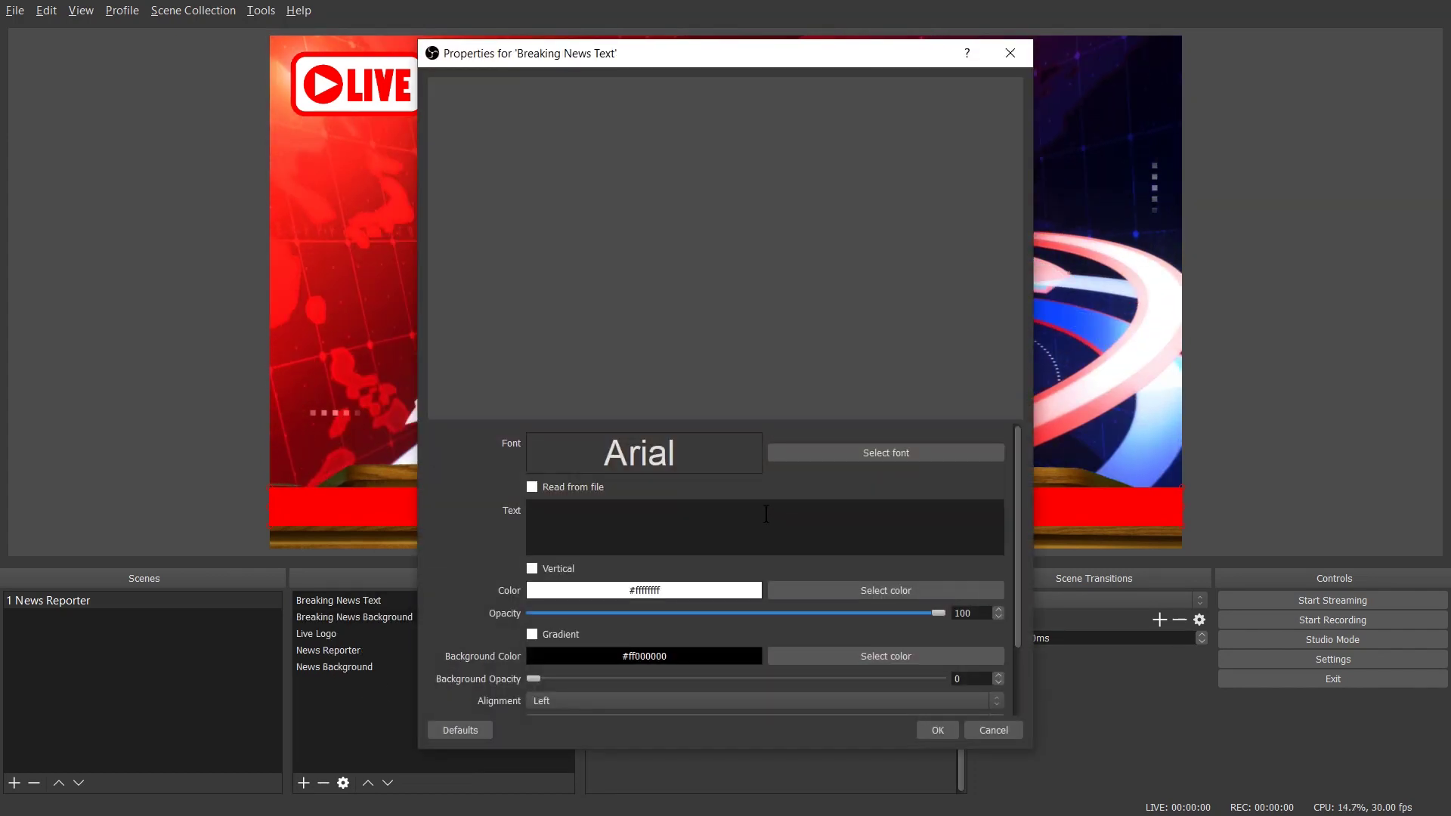
- Fill the text source with "Breaking News" repeated 16 times in a row and place it over the red banner
left_click(767, 514)
type("Breaking News")
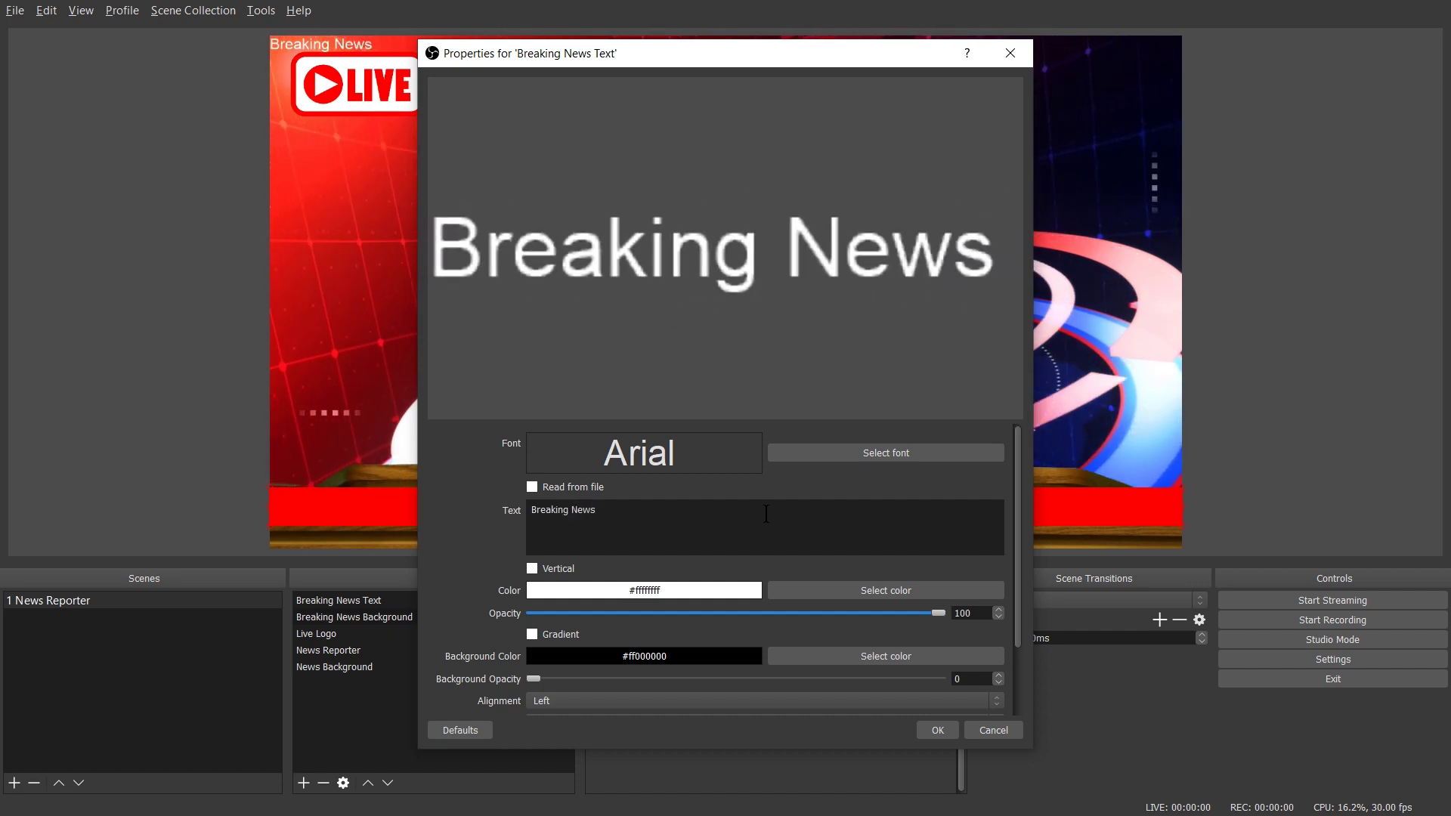
key("ctrl+a")
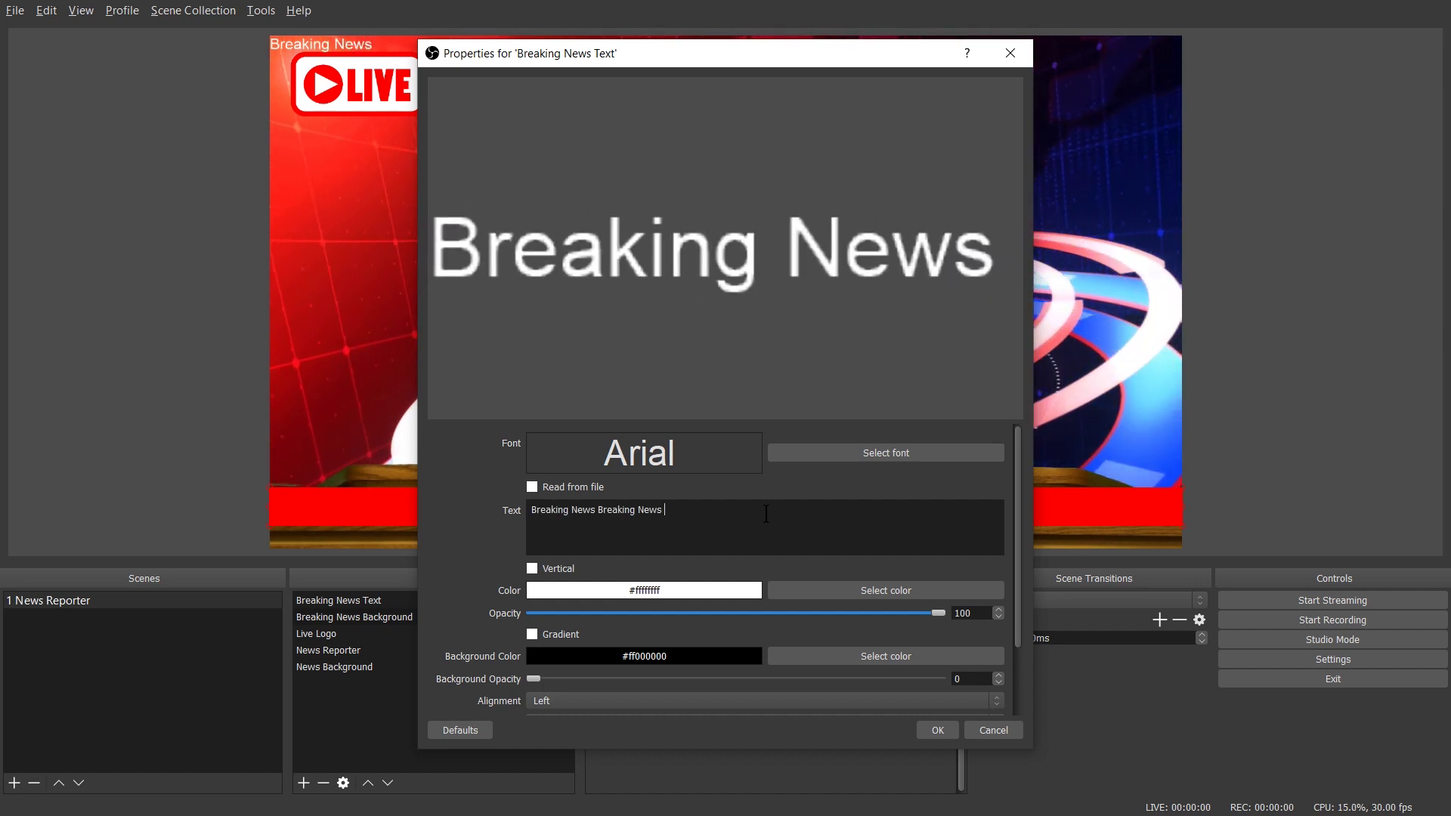
key("ctrl+v")
key("ctrl+v")
key("ctrl+v")
key("ctrl+v")
key("ctrl+v")
key("ctrl+v")
key("ctrl+v")
key("ctrl+v")
key("ctrl+v")
key("ctrl+v")
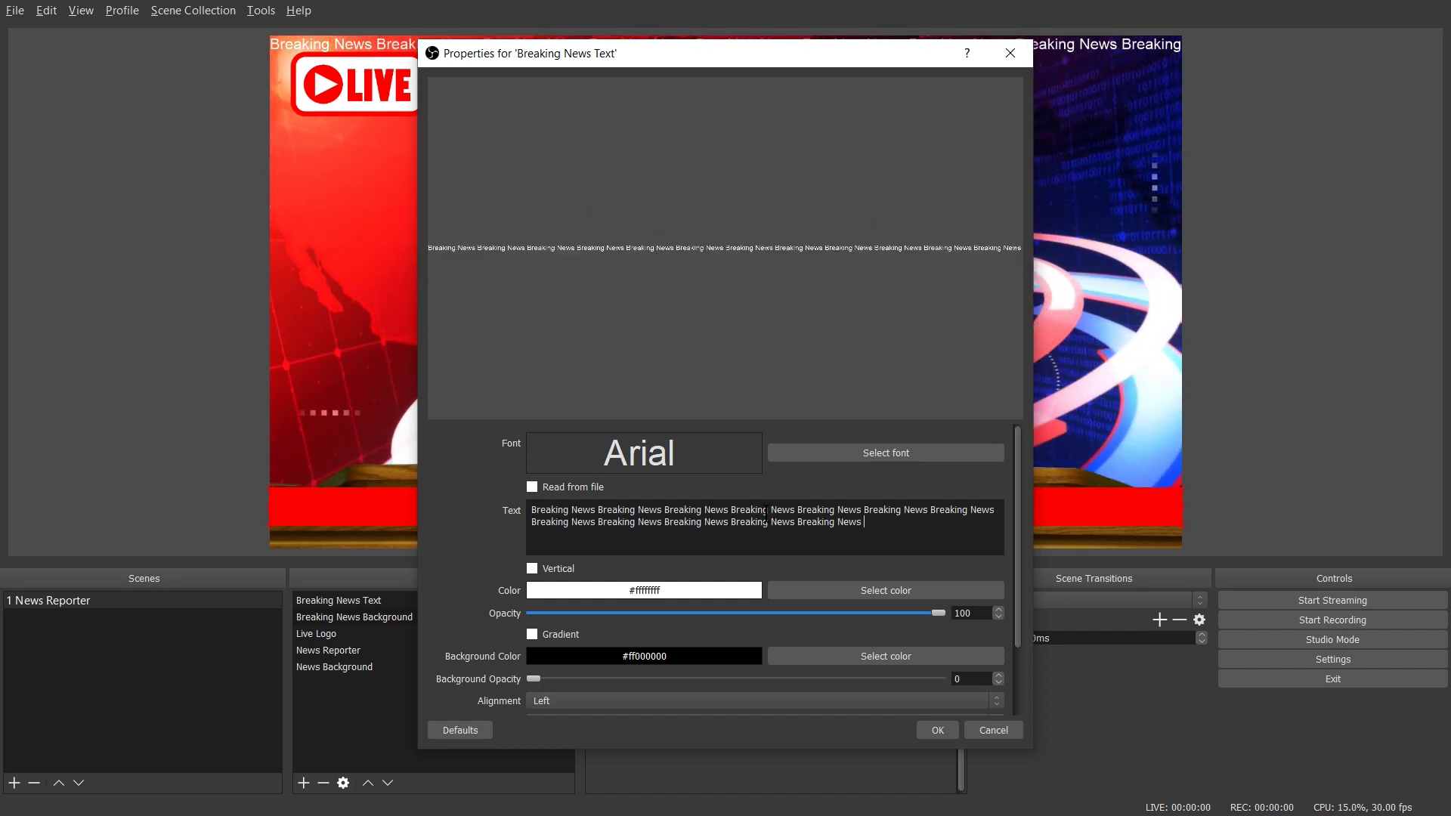
key("ctrl+v")
key("ctrl+v")
key("ctrl+v")
key("ctrl+v")
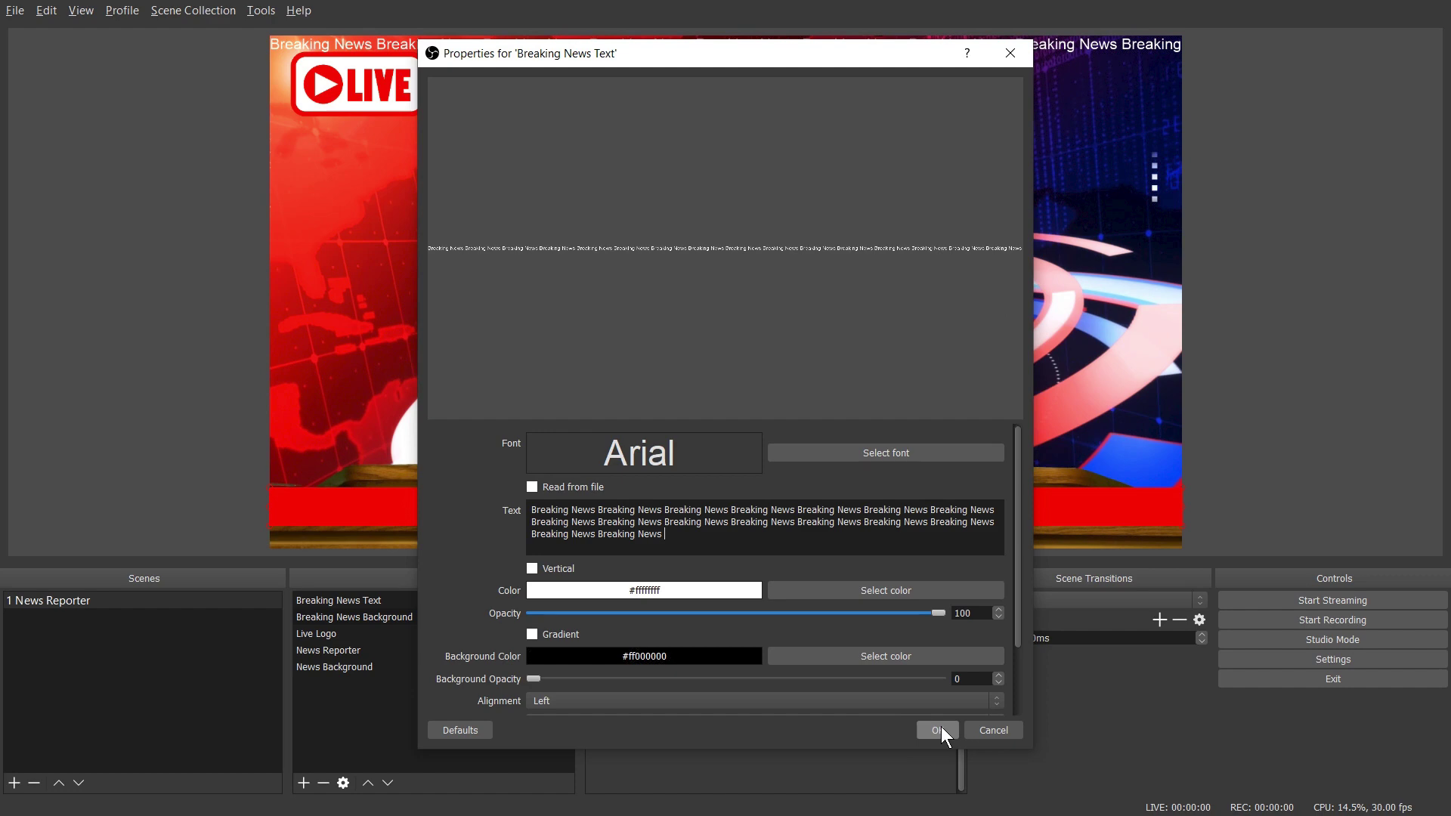
left_click(941, 729)
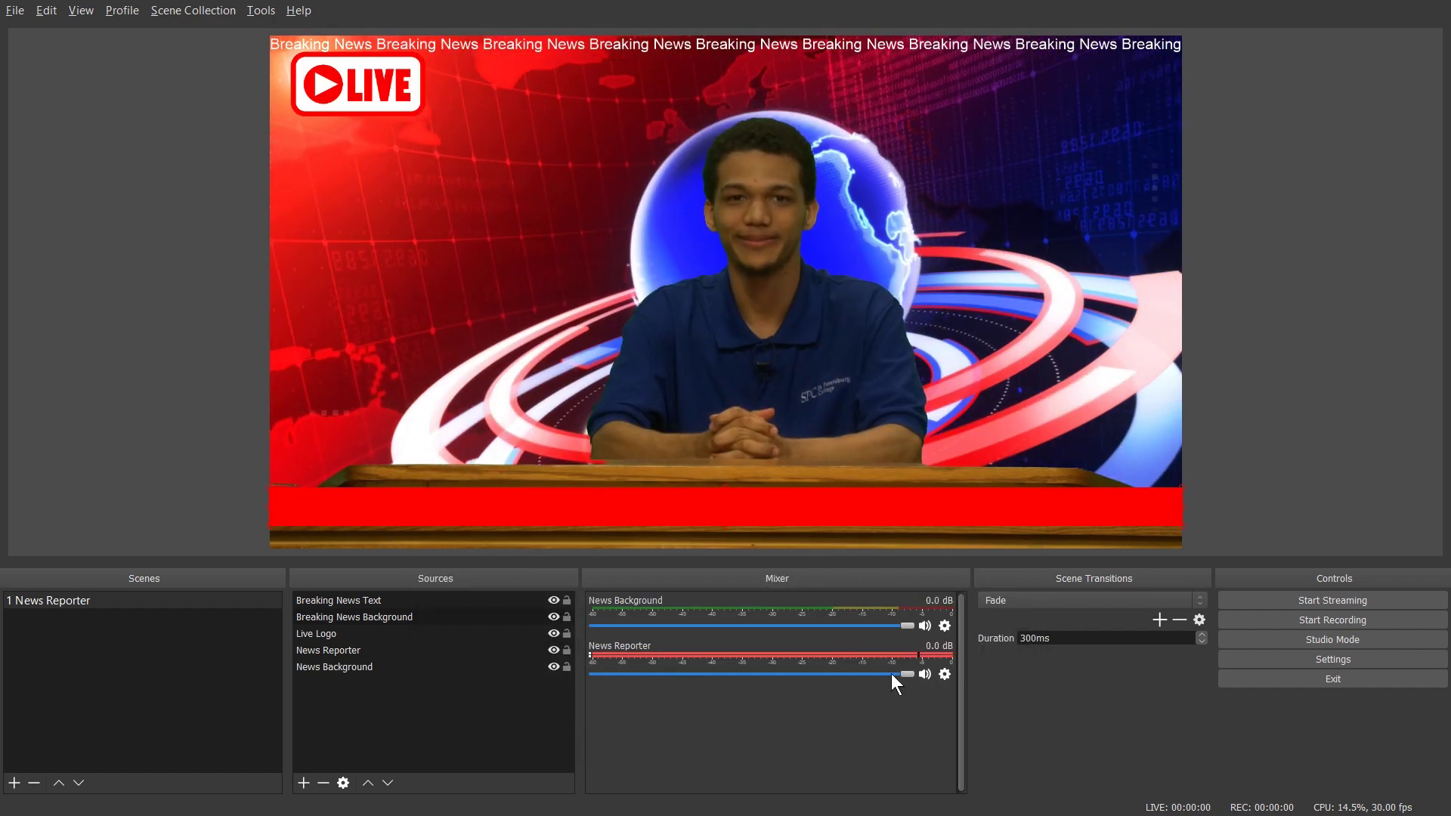
left_click_drag(635, 44, 620, 505)
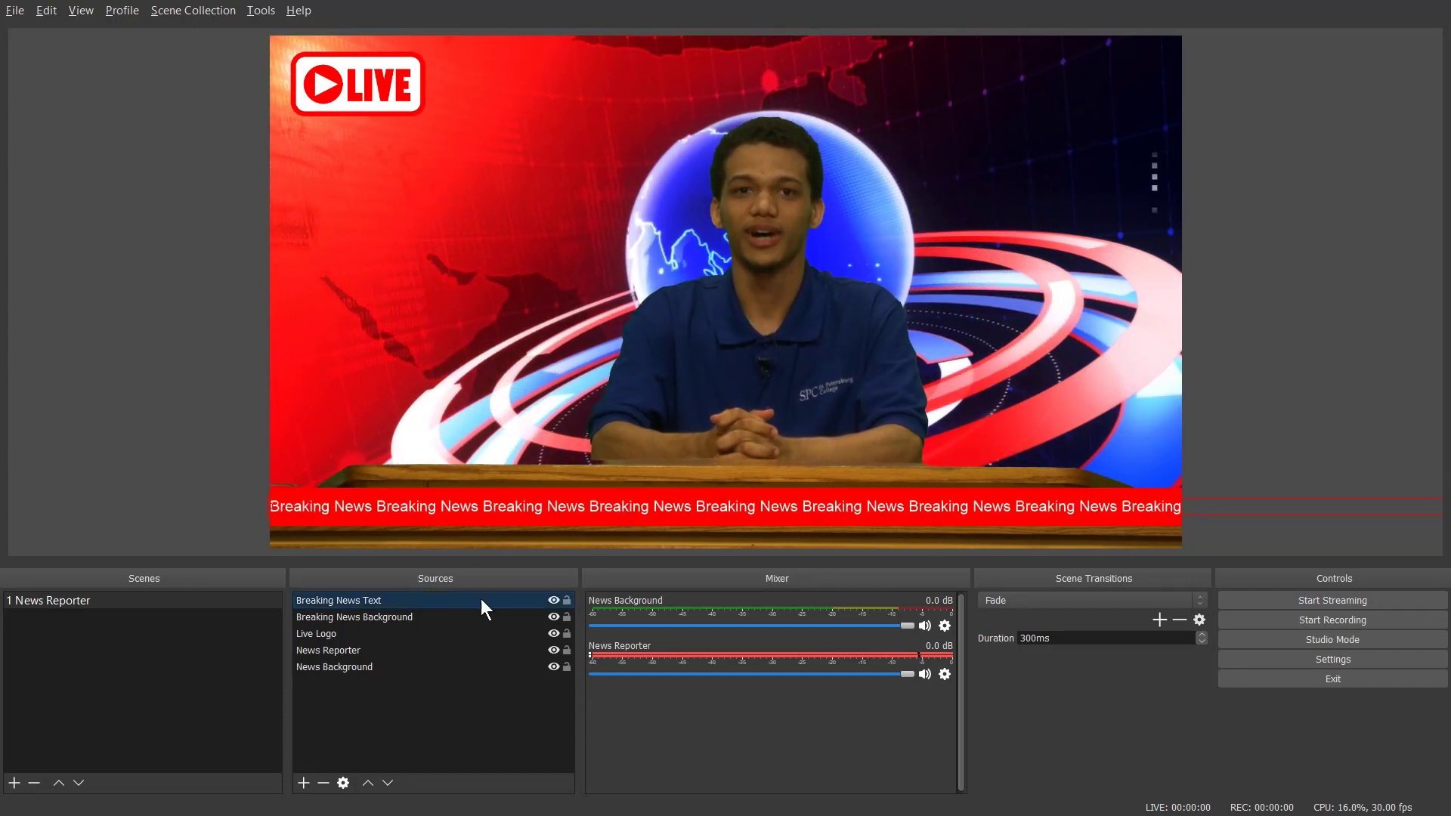
- Add a Scroll effect filter to the Breaking News Text source with a horizontal speed of 50
right_click(469, 508)
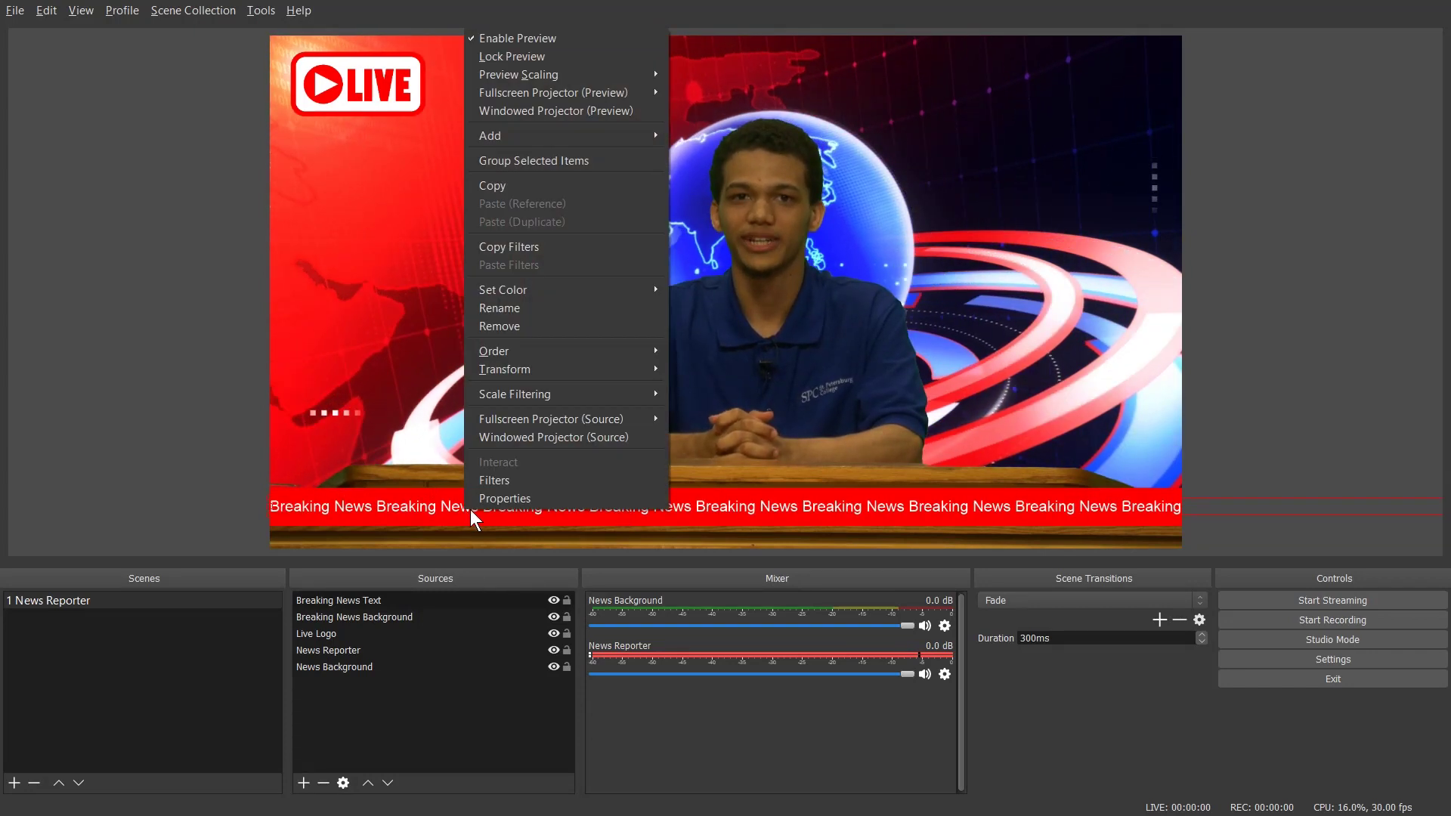
left_click(510, 481)
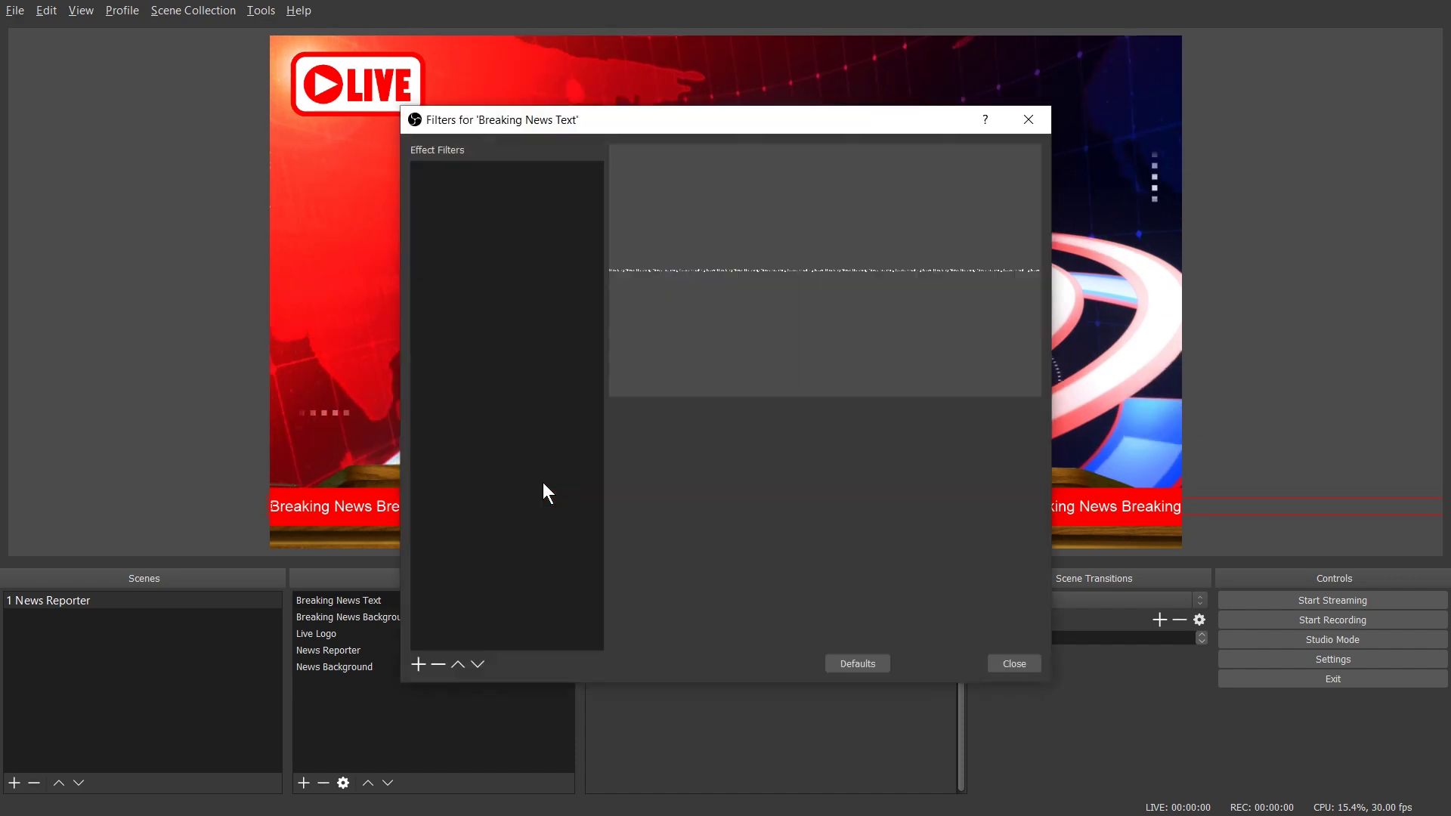
left_click(419, 664)
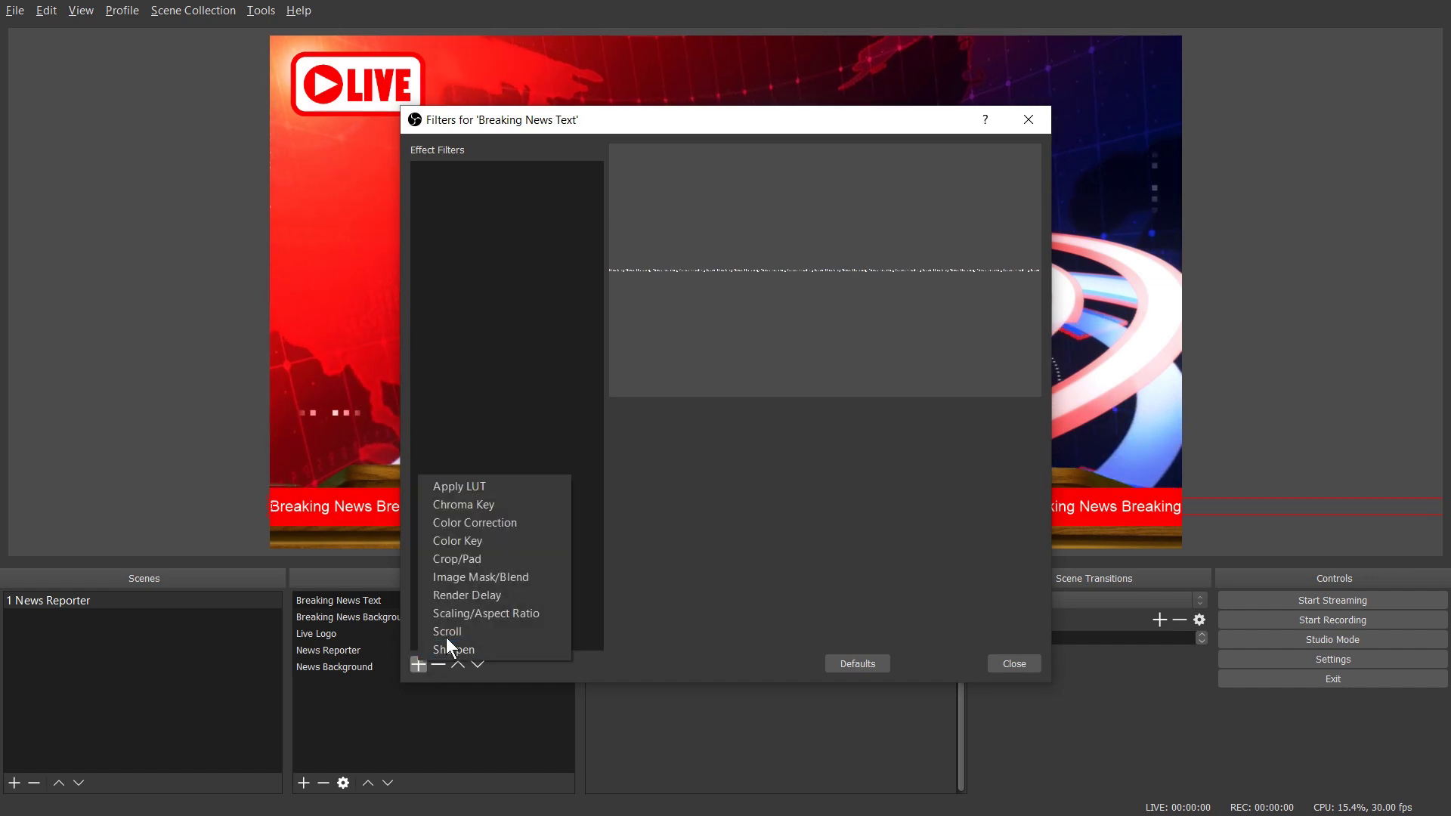
left_click(454, 633)
left_click(692, 428)
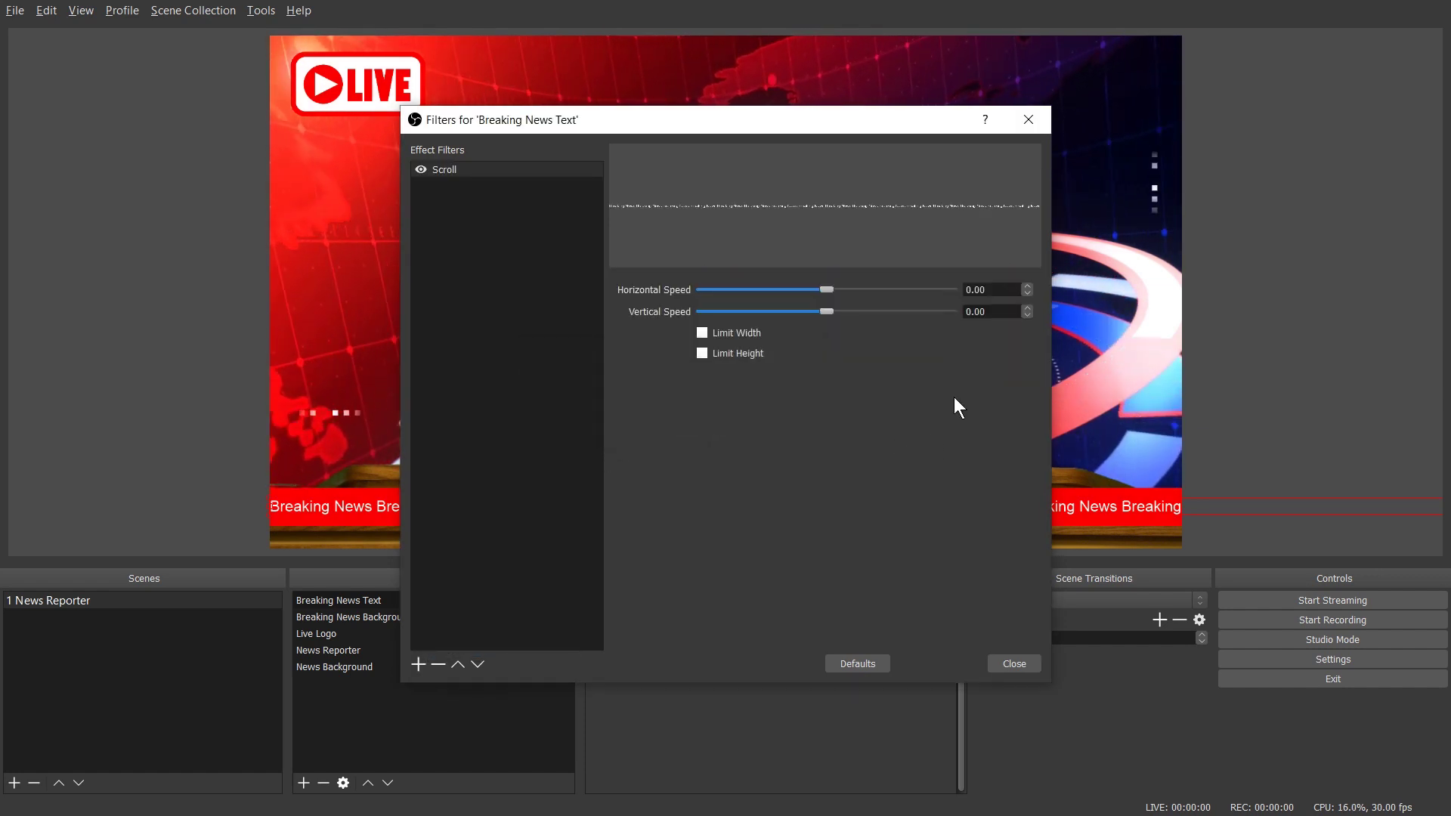
double_click(982, 289)
type("50")
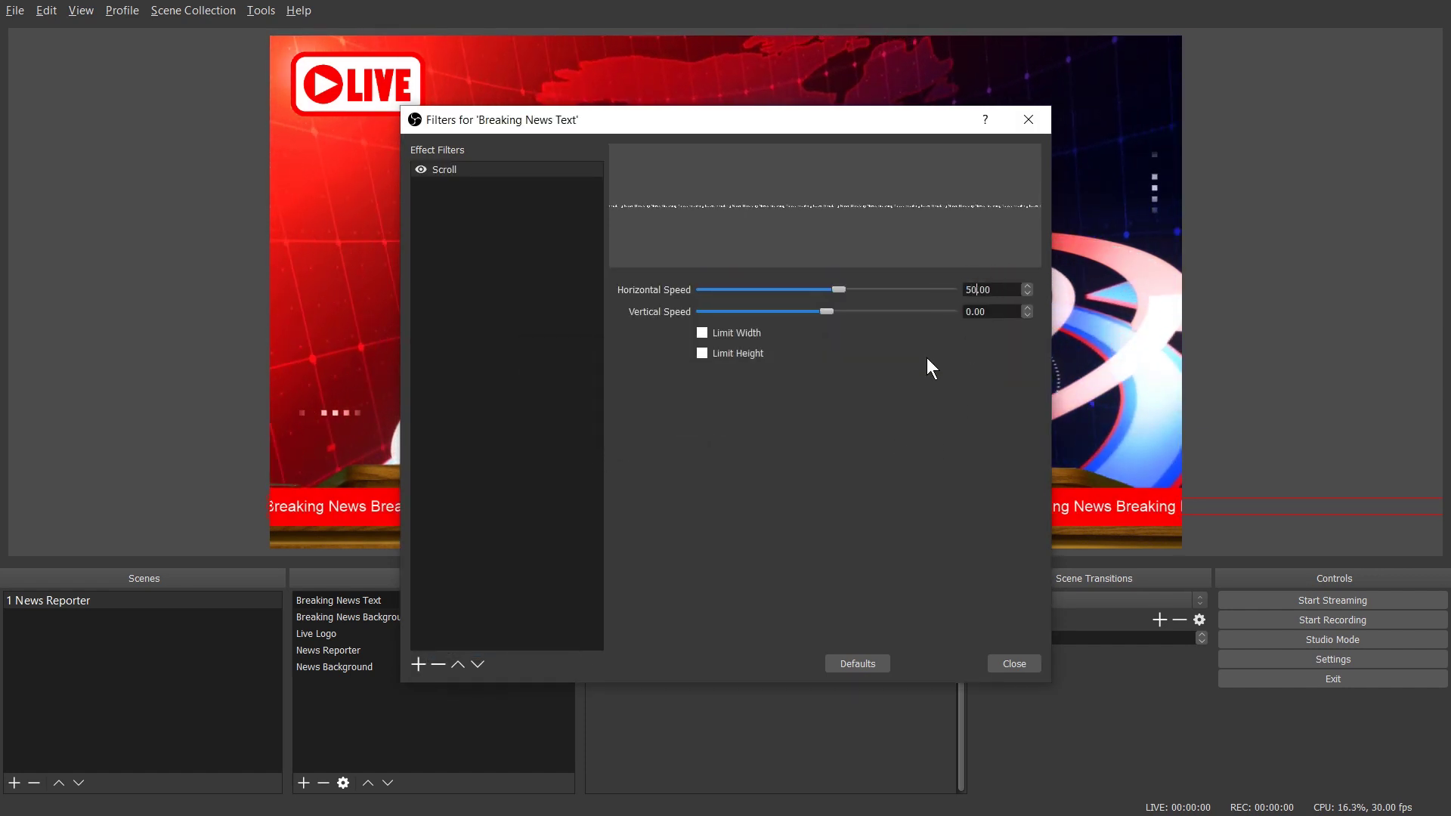
left_click(1014, 665)
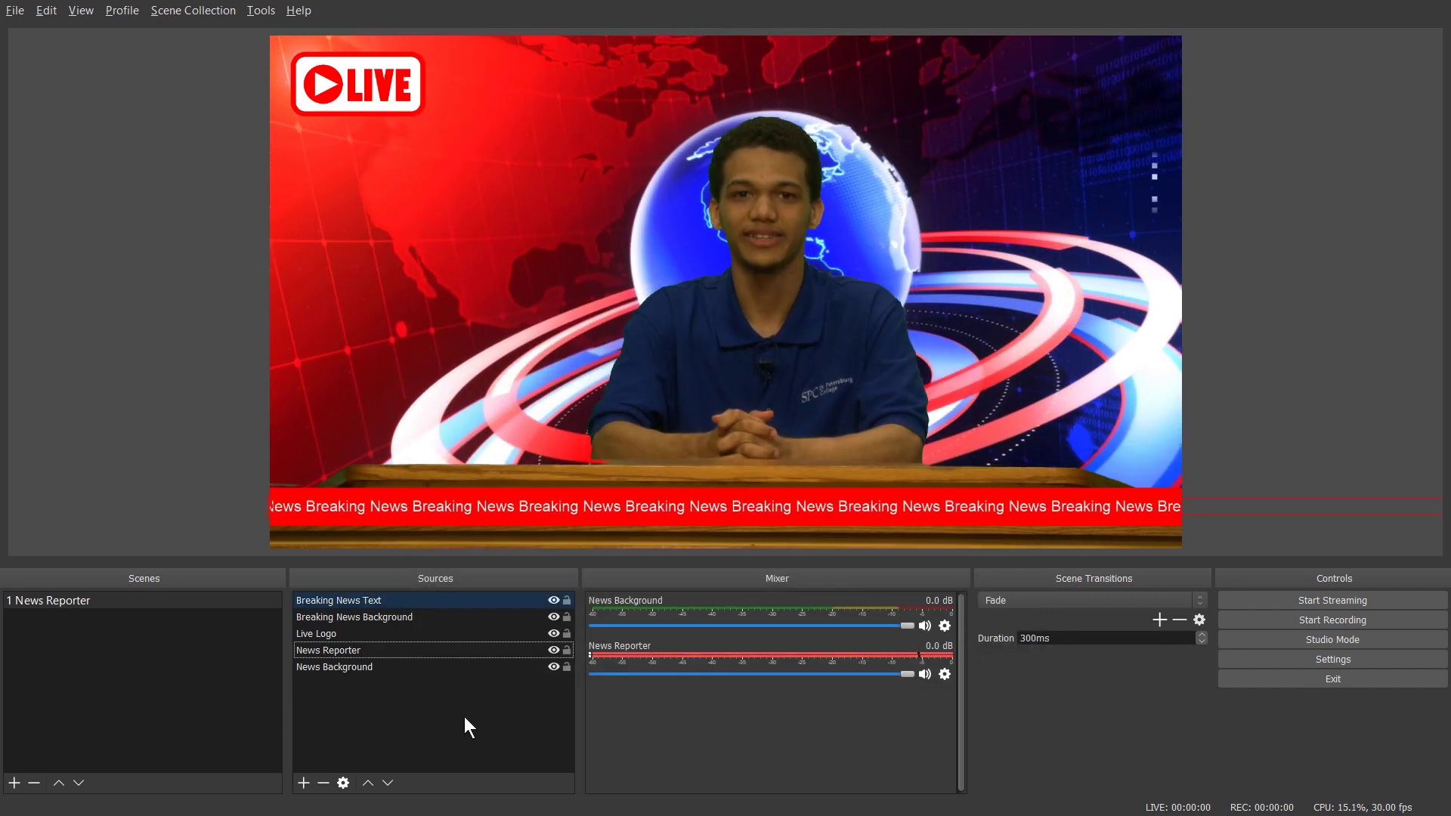
- Create a scene named "2 News Reporters" and paste in the first scene's news background, live logo, red banner and scrolling text sources
left_click(15, 783)
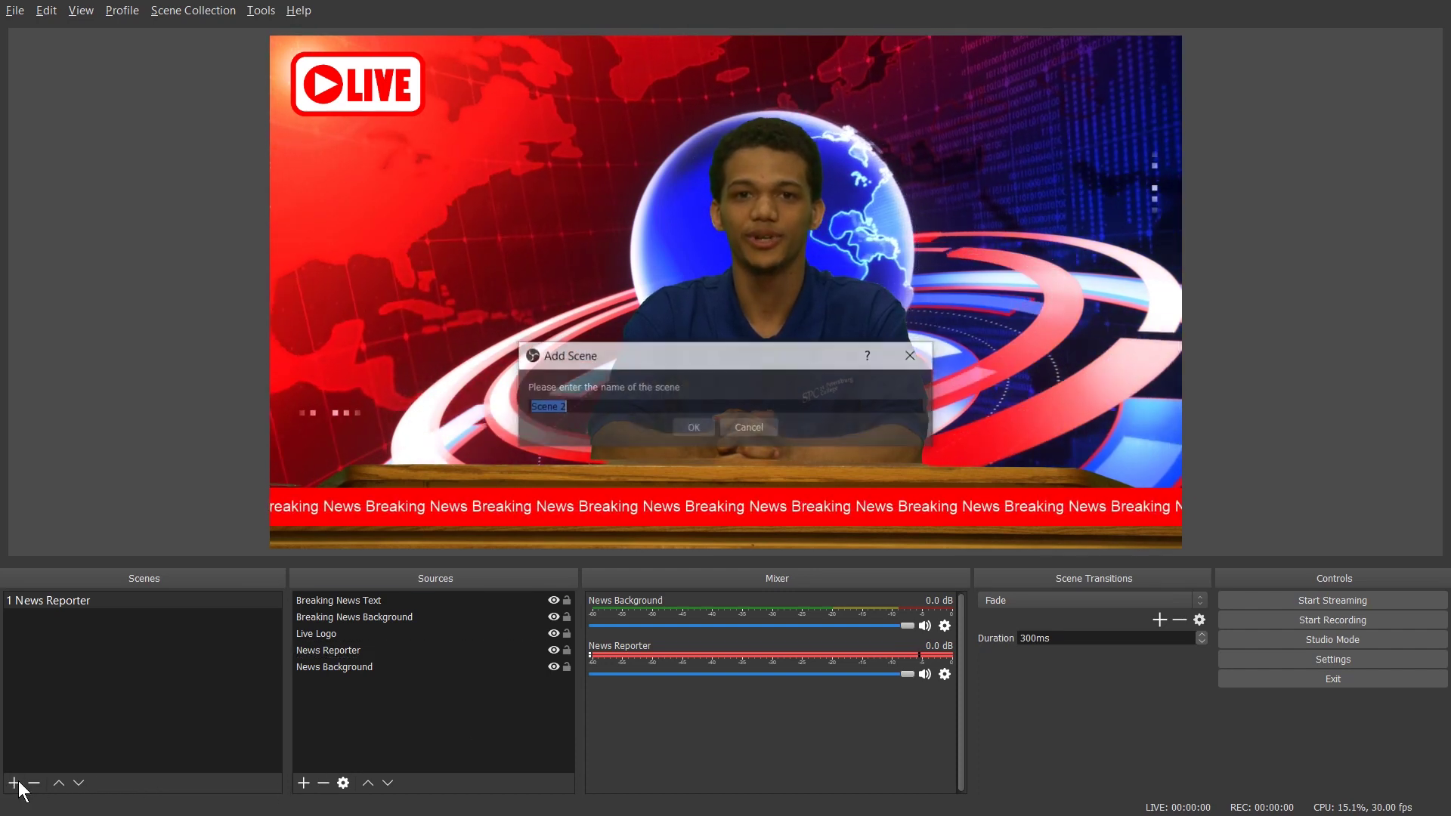
type("2 News Reporters")
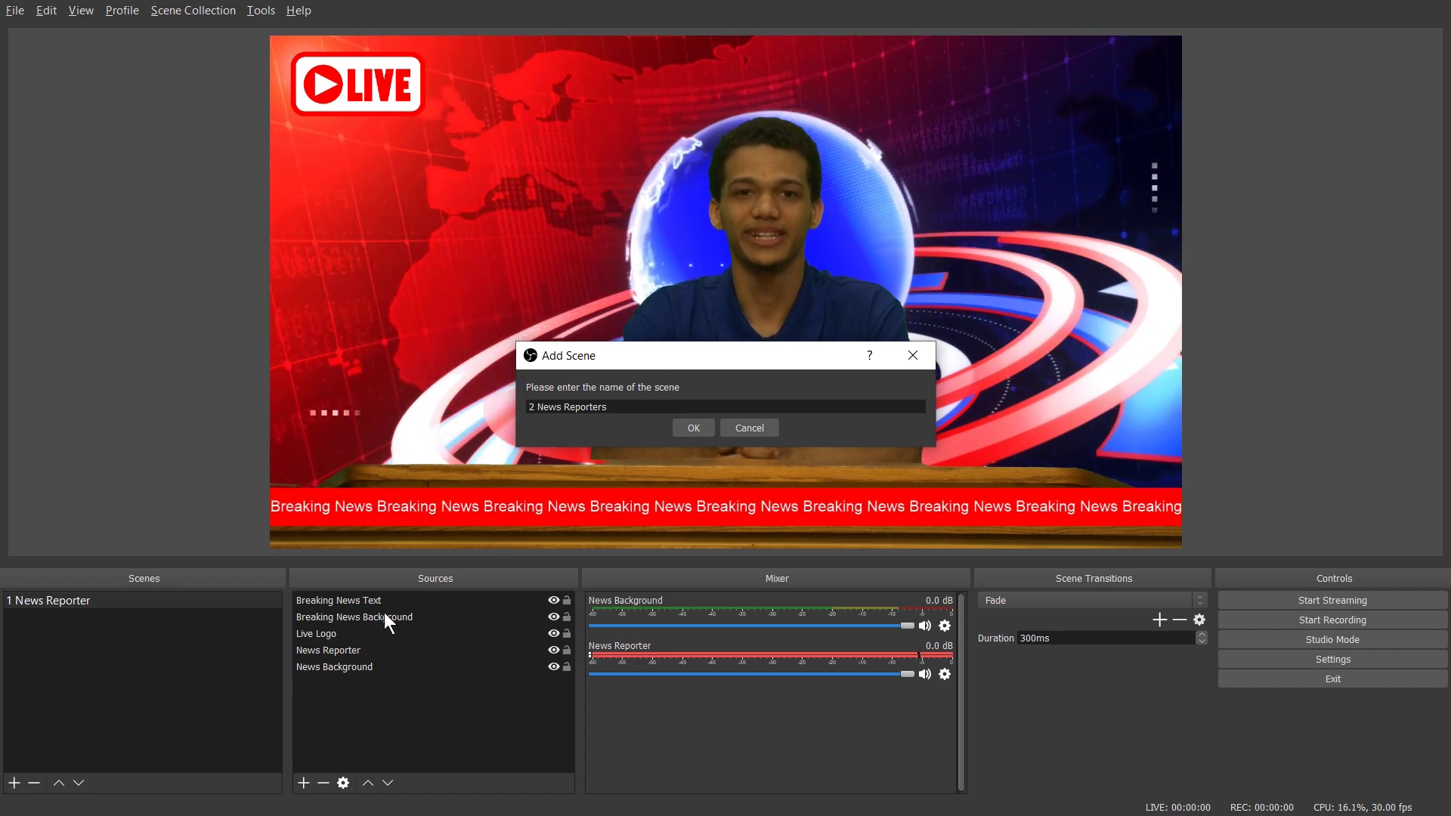
left_click(705, 431)
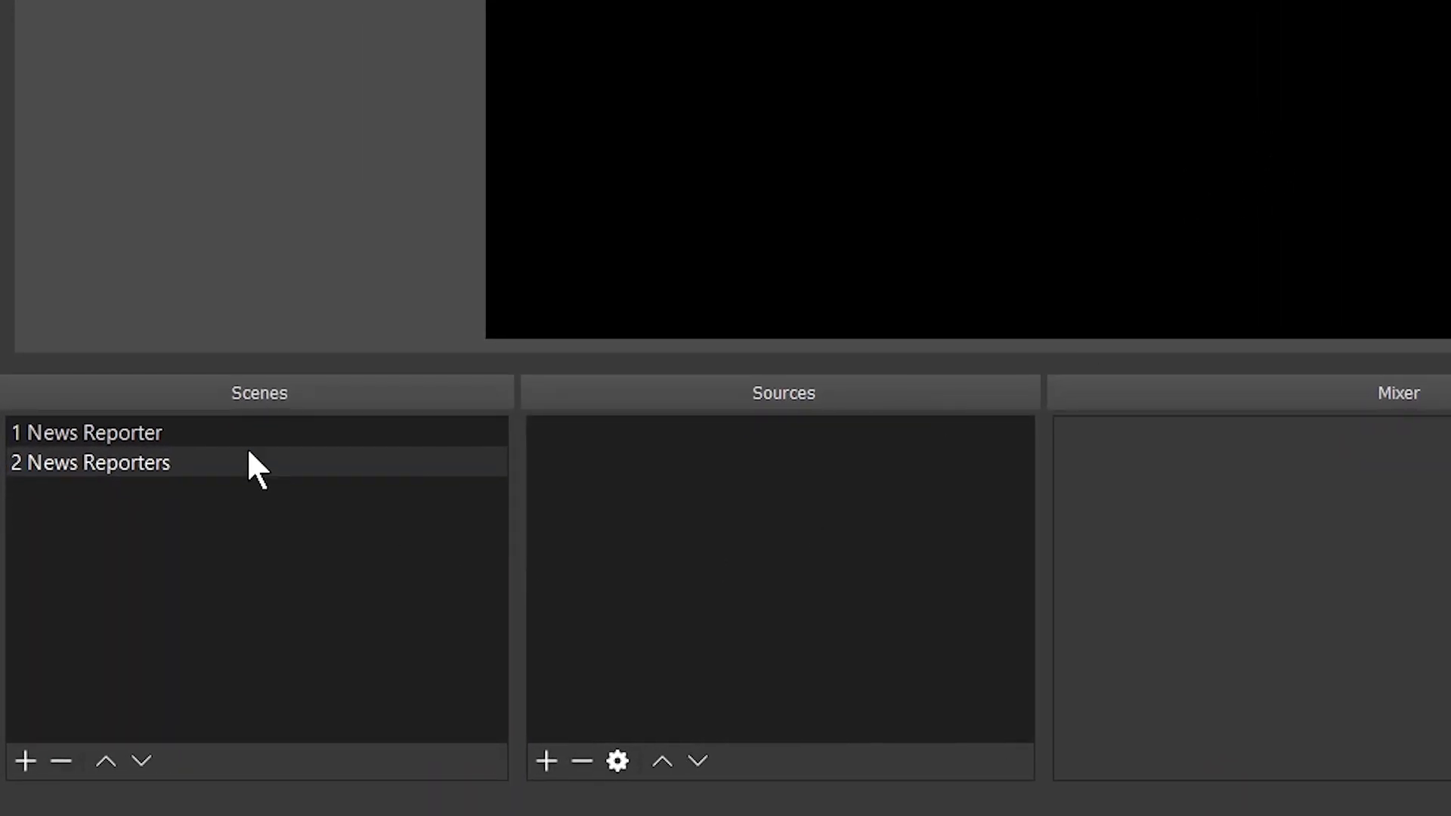
key("ctrl+v")
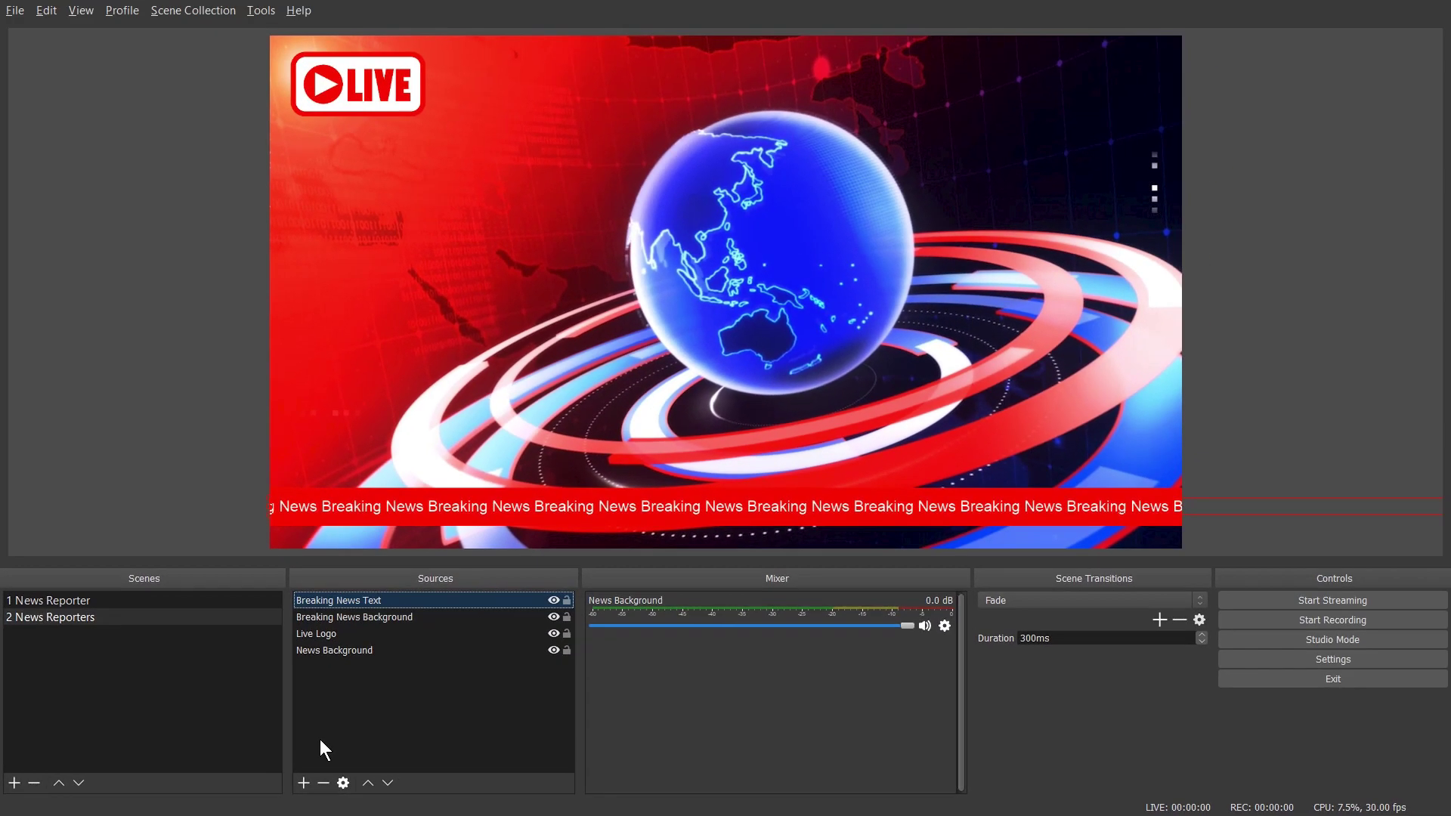
- Add a media source named "Reporter 1" that loops the local file D:/OBS Assets/NewsReporters.mp4
left_click(303, 784)
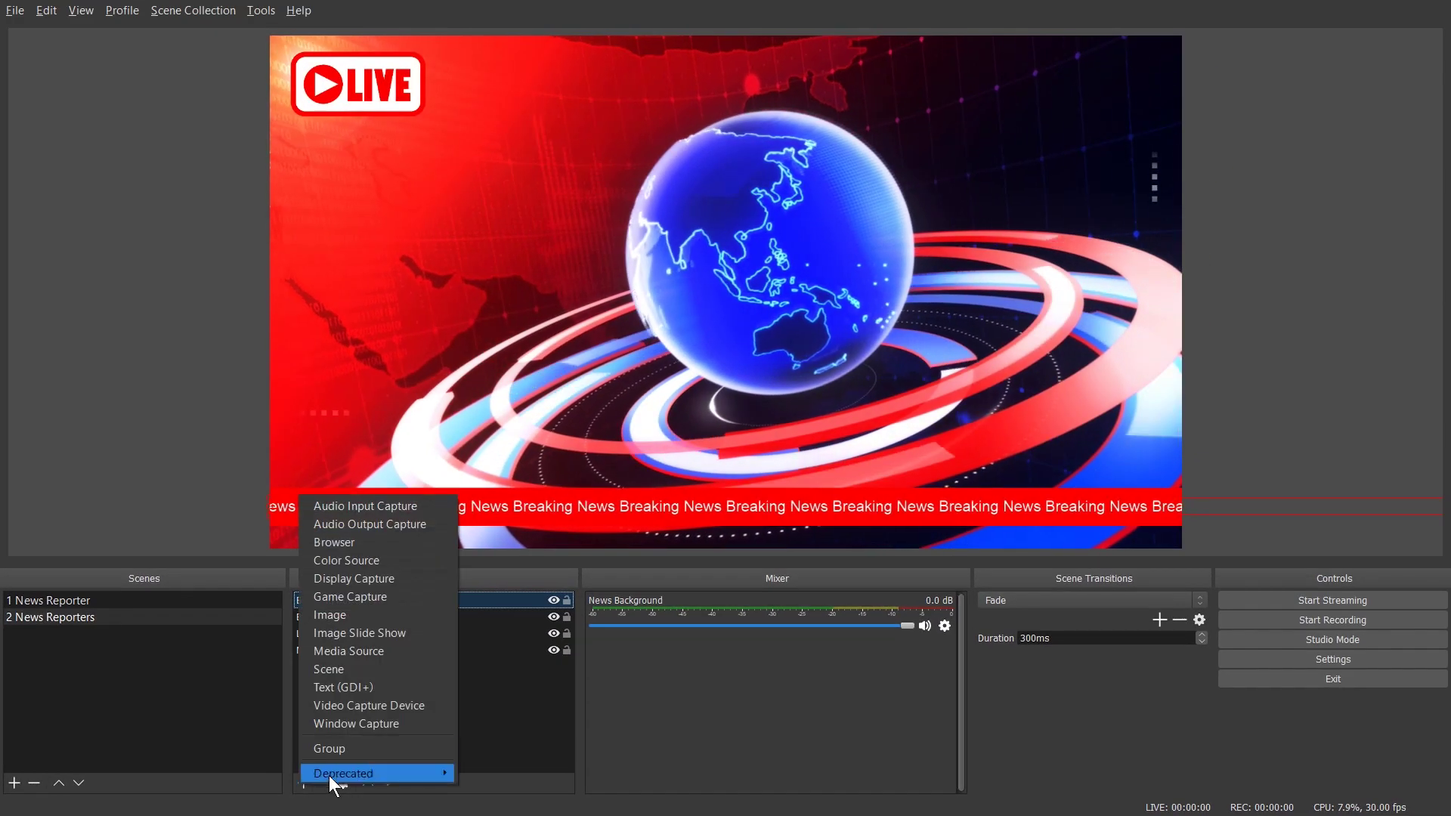
left_click(360, 654)
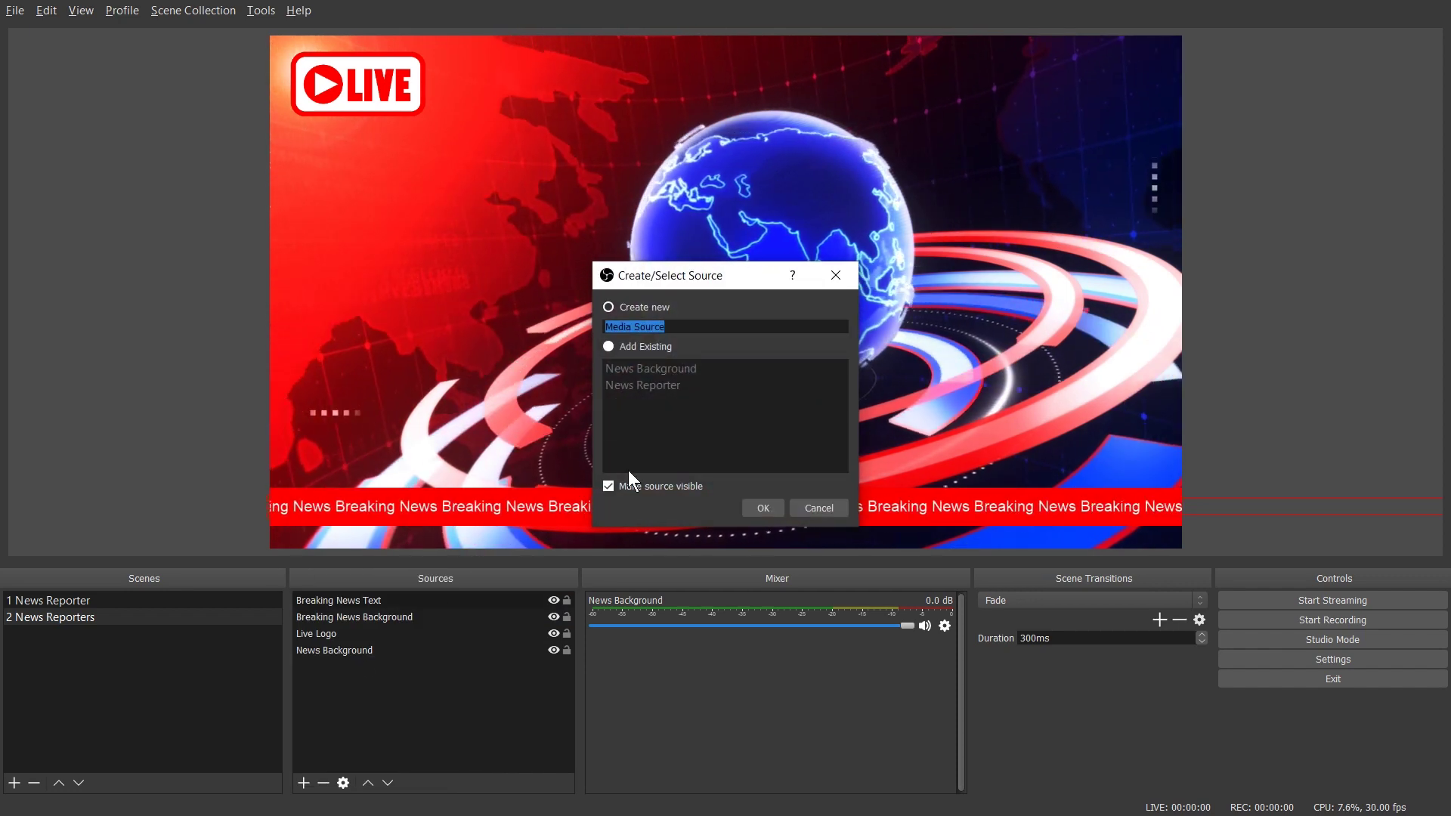
type("Reporter 1")
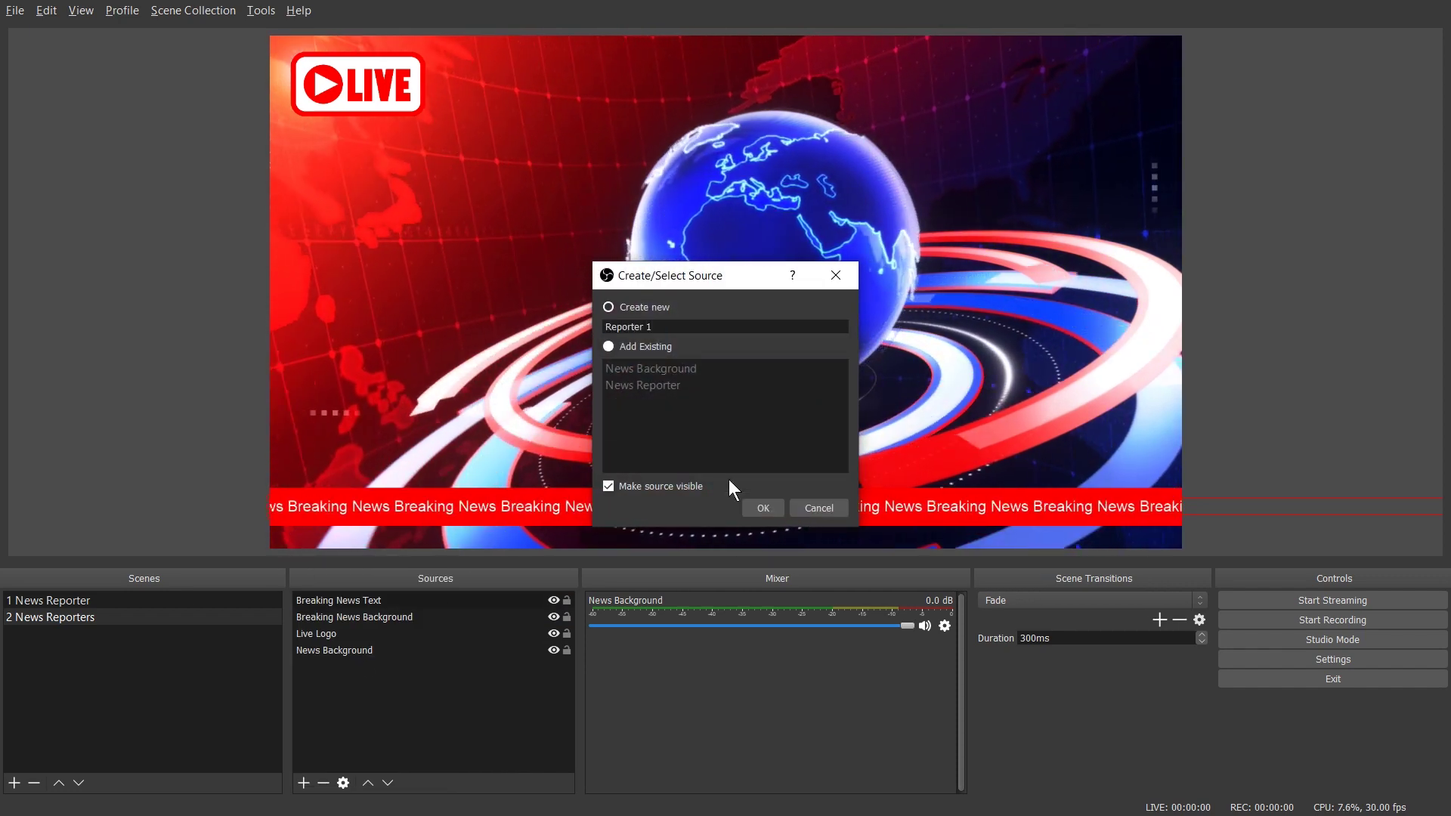
left_click(764, 508)
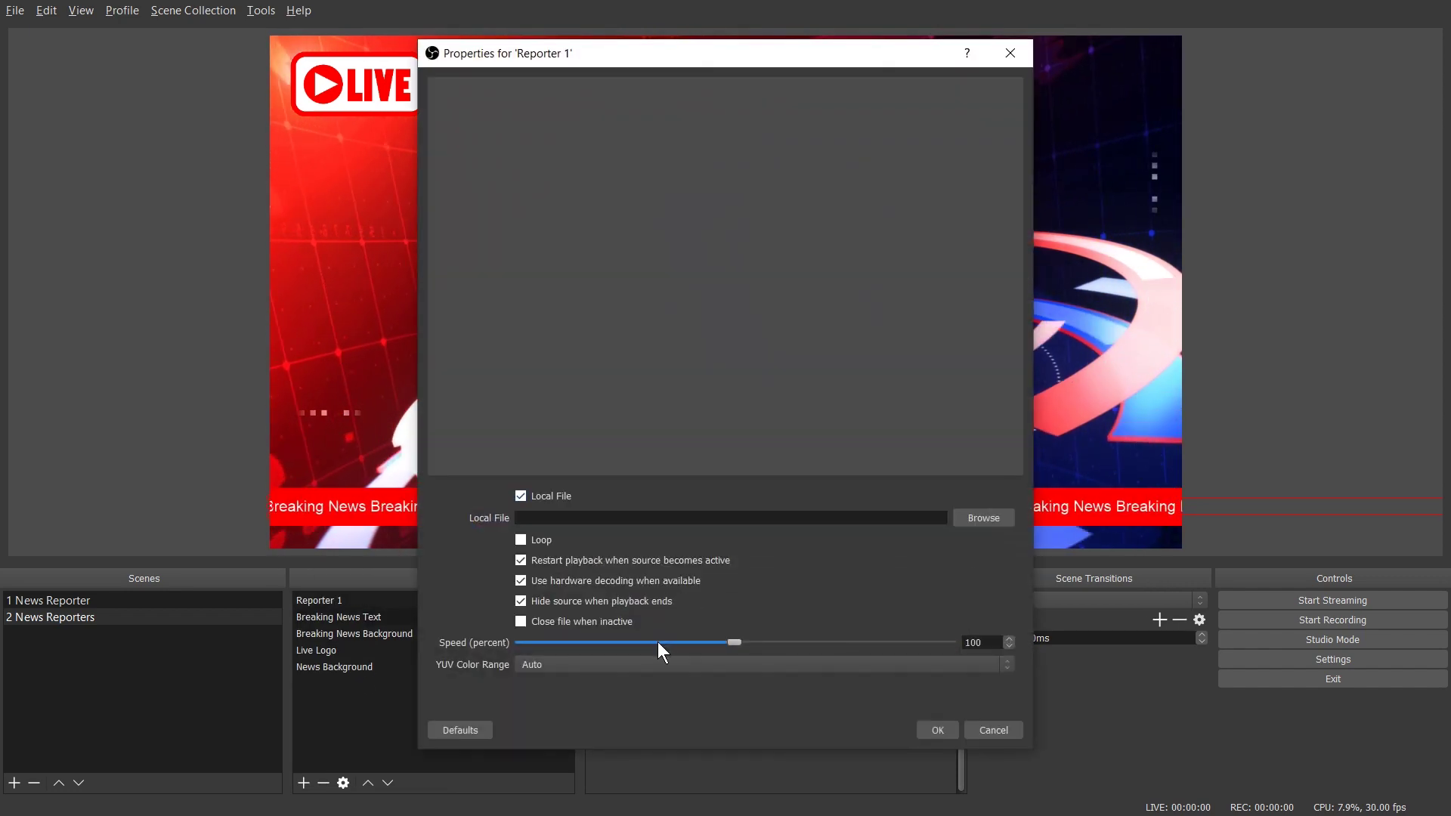
left_click(521, 540)
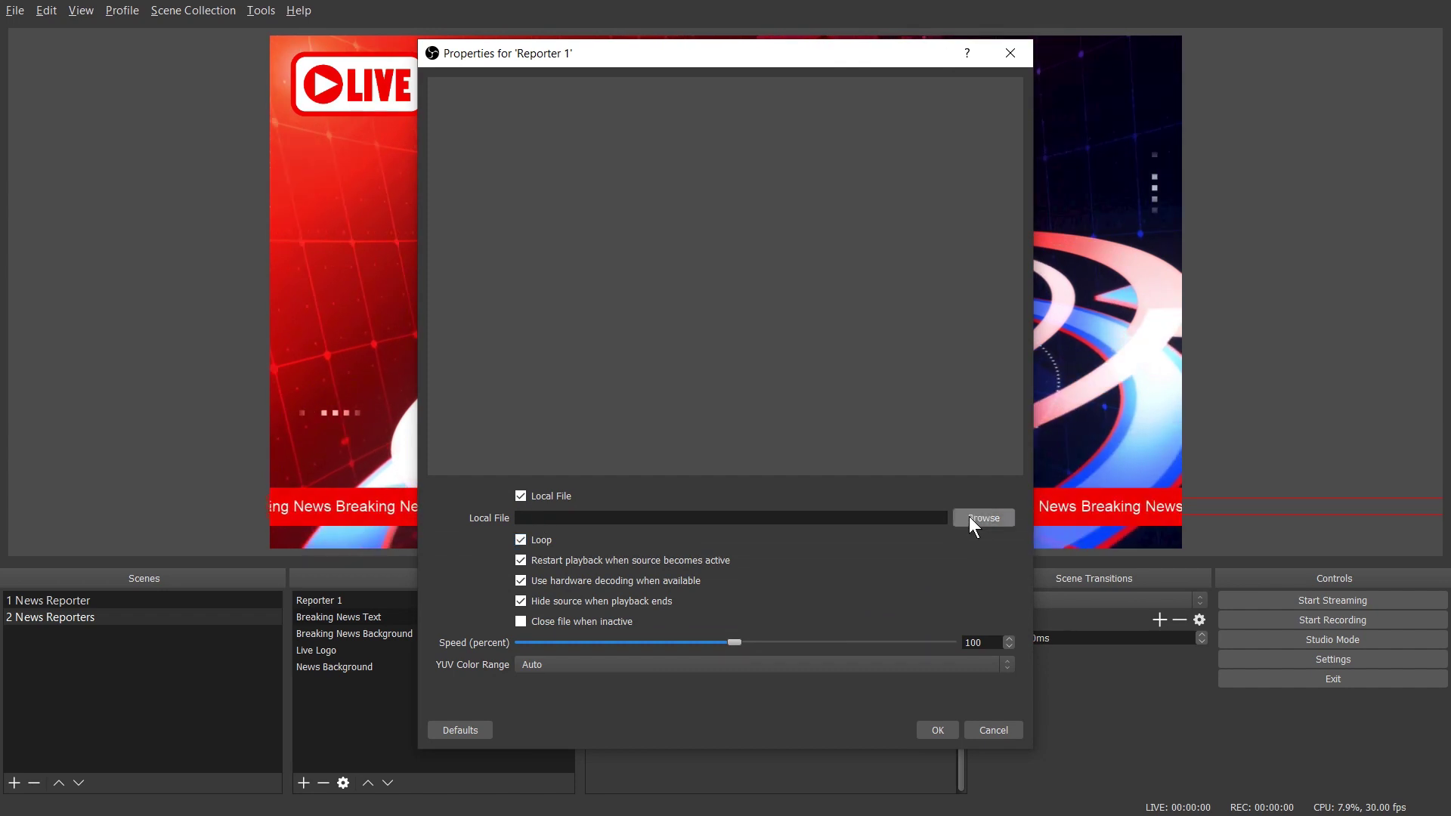
left_click(969, 516)
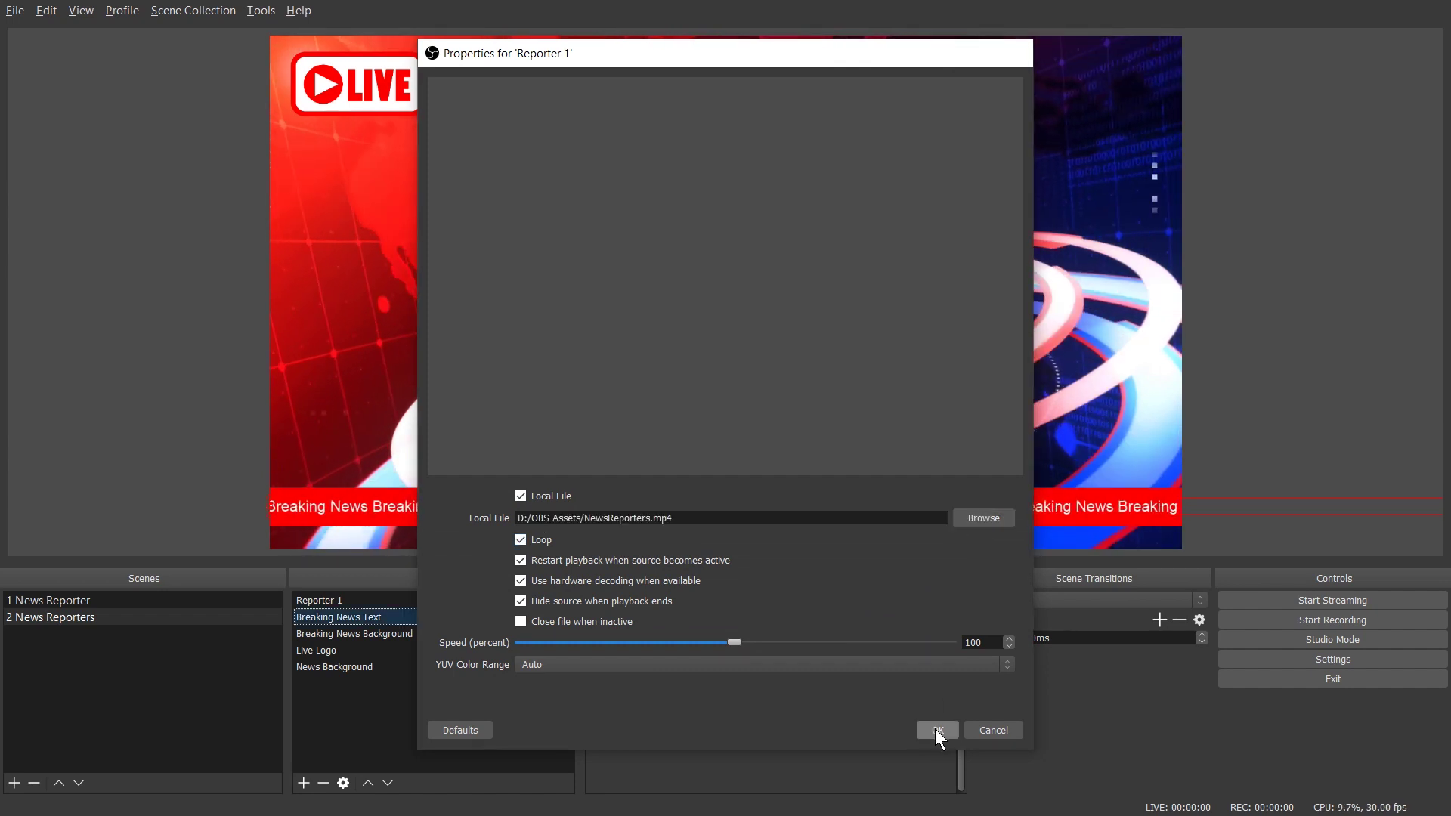
left_click(937, 730)
- Shrink the Reporter 1 video to about 1173 x 660 and place it at about 193, 213 in the scene
left_click(597, 334)
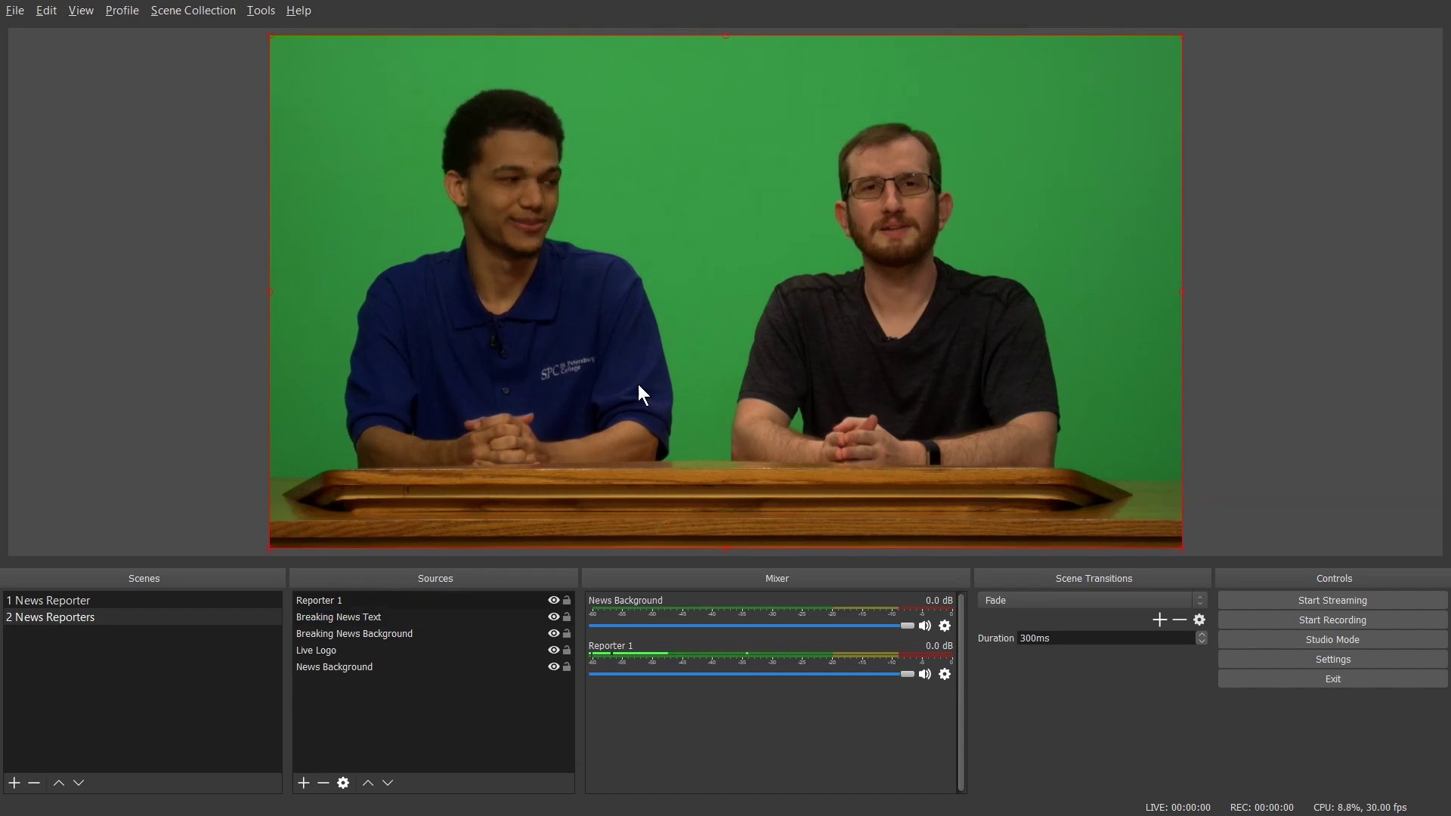
left_click_drag(1182, 548, 813, 350)
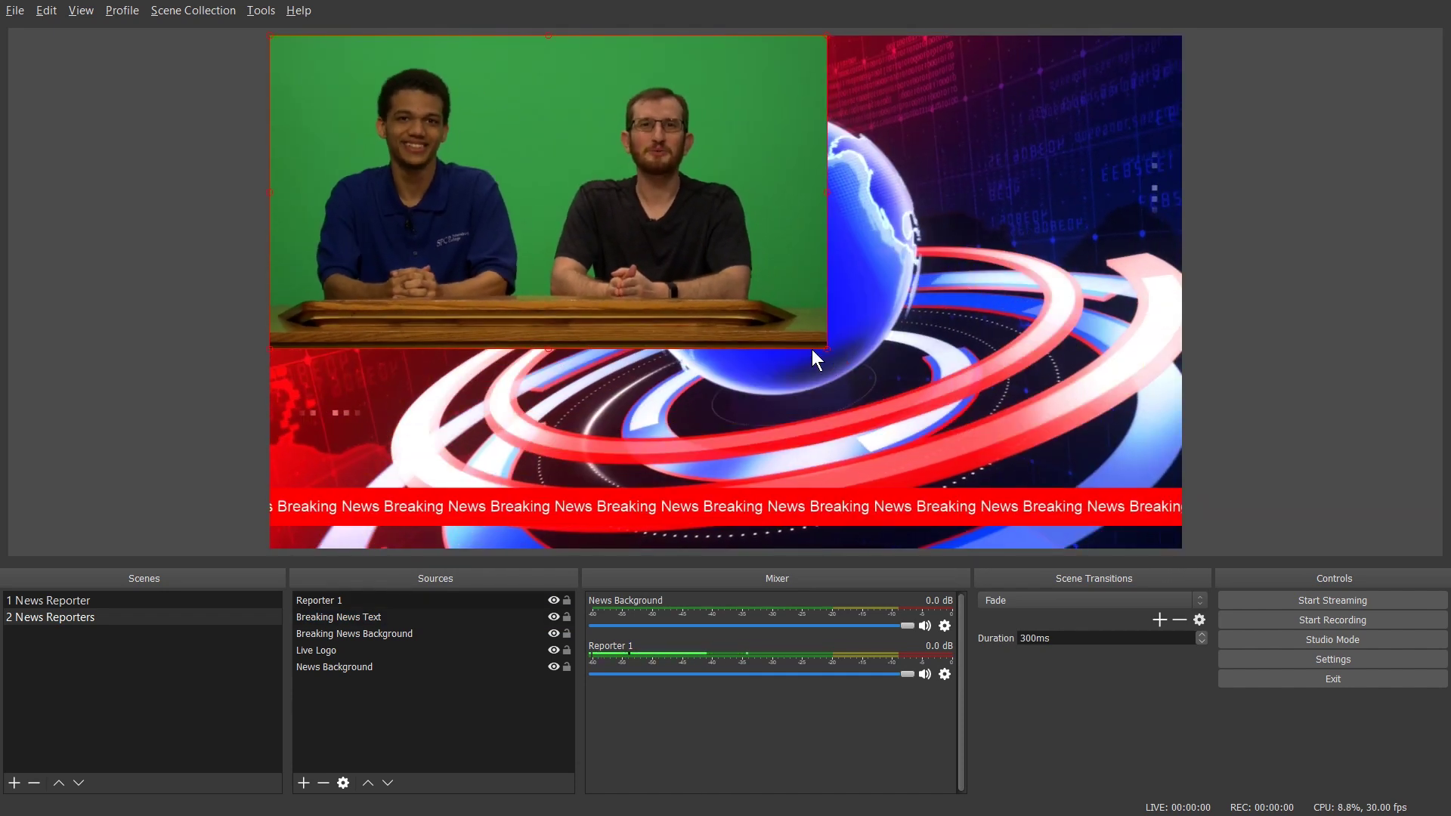
left_click_drag(625, 225, 718, 325)
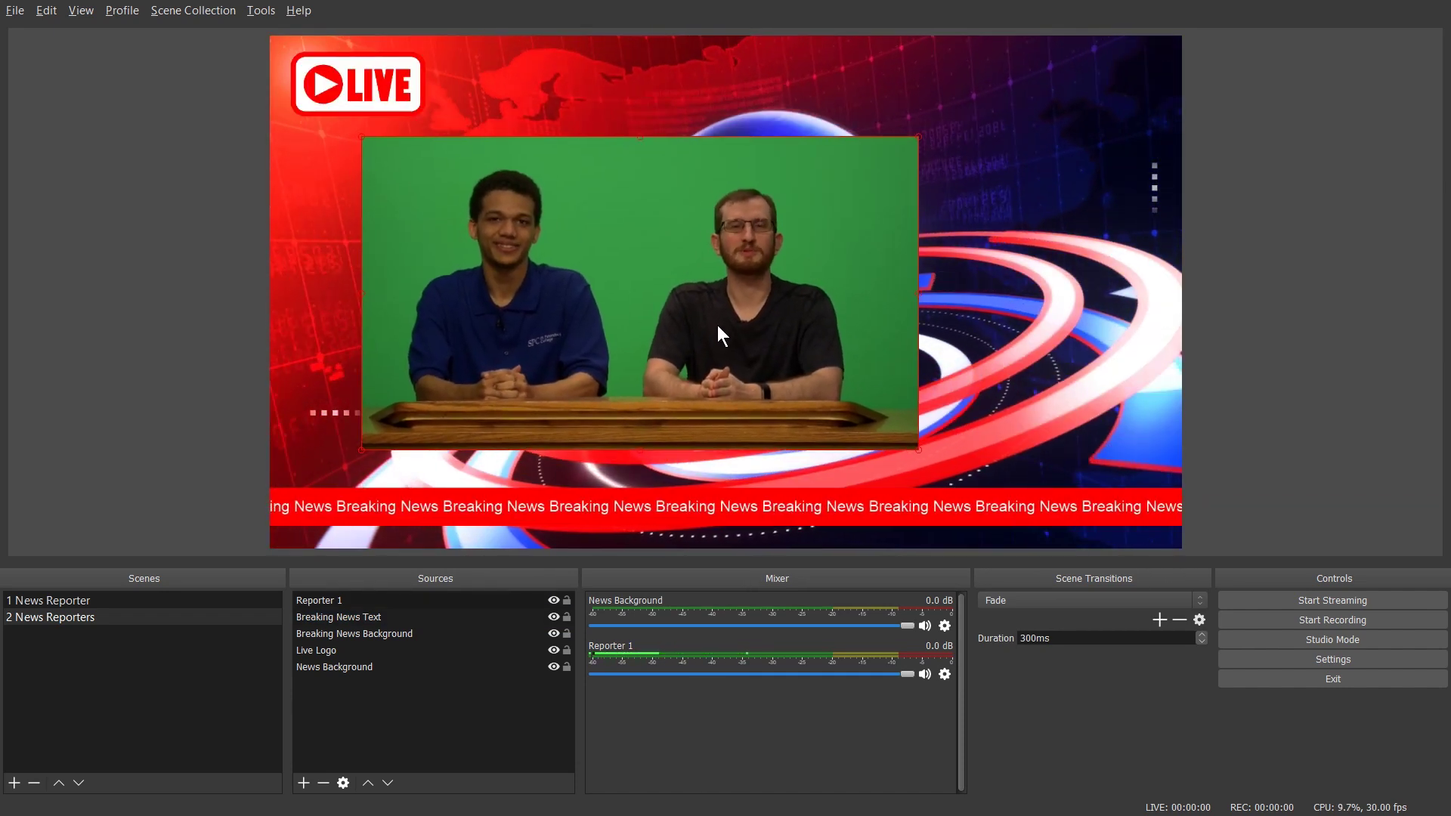
- Crop the Reporter 1 video by 50 on its left side and 950 on its right side in its transform settings
right_click(574, 348)
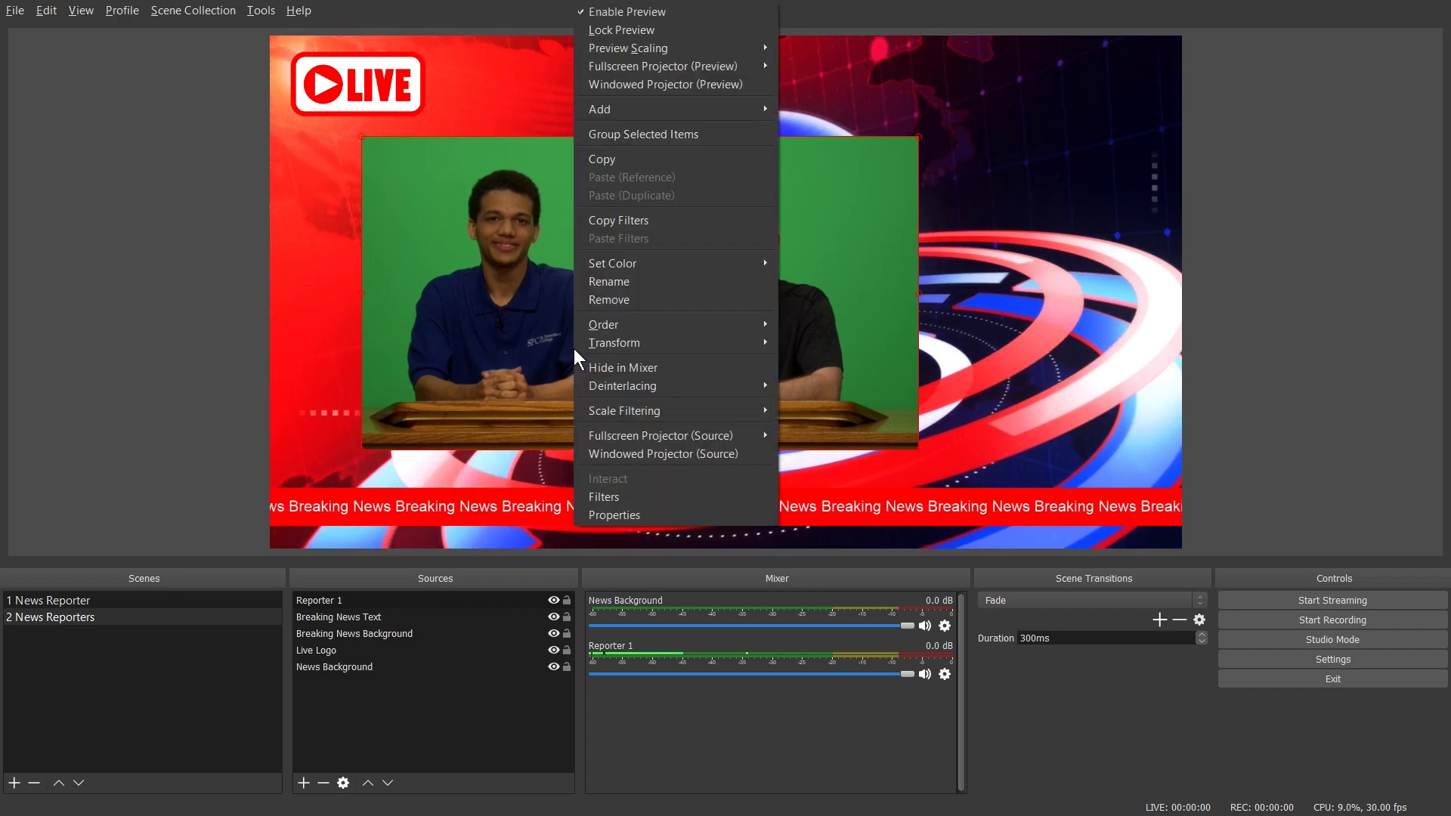
mouse_move(619, 343)
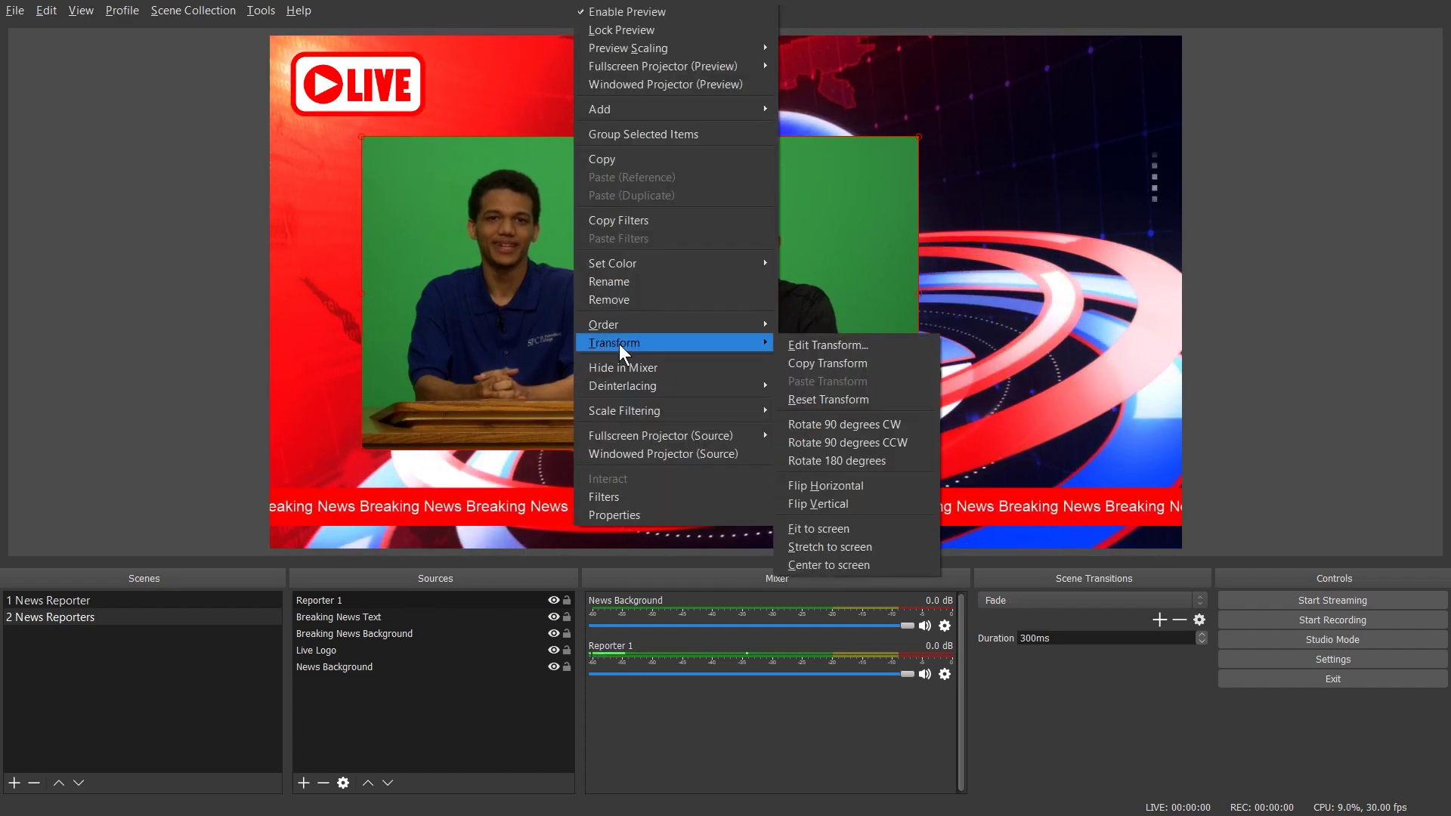
left_click(806, 346)
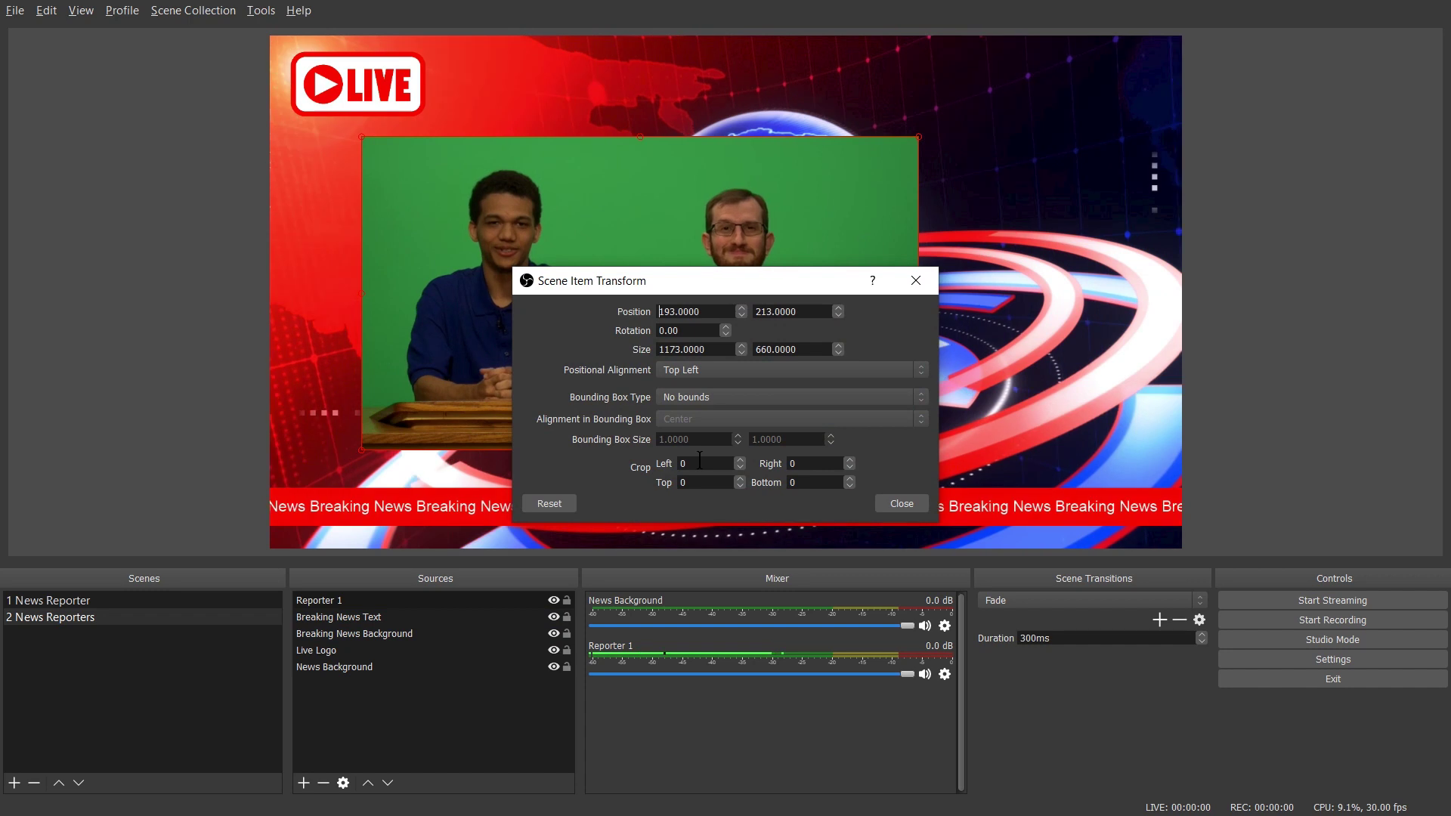
left_click(700, 460)
type("50")
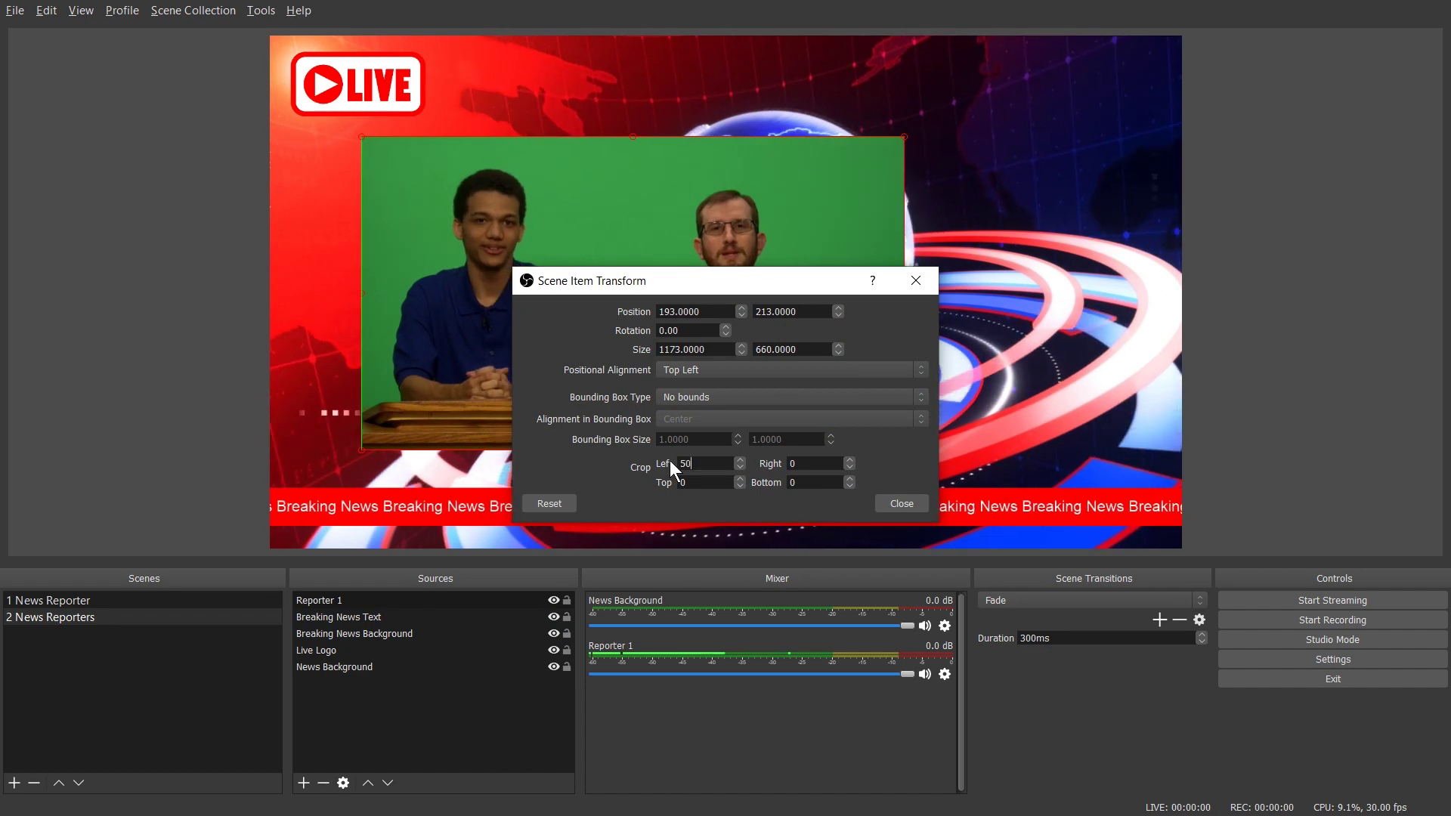
key("Tab")
type("950")
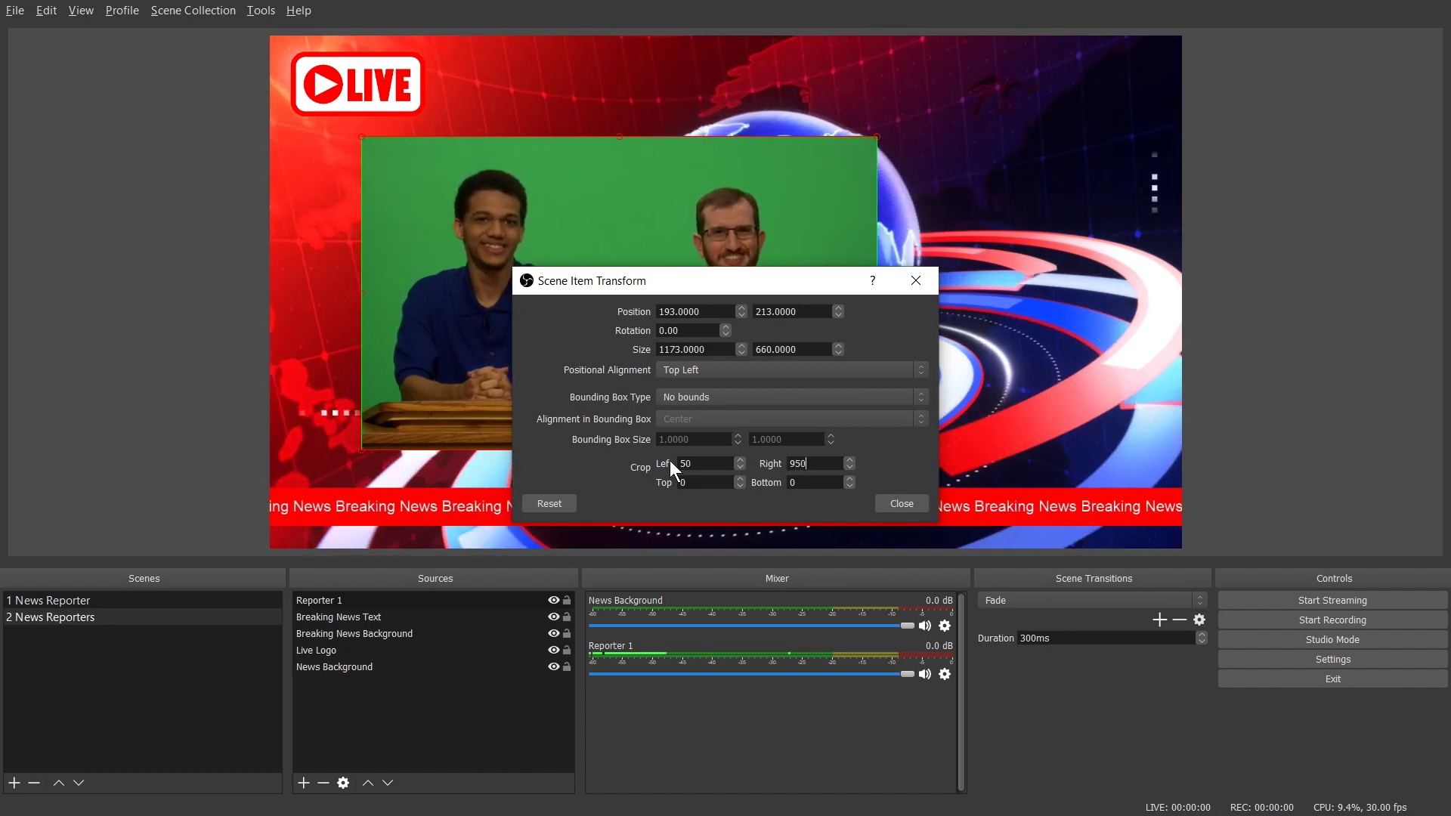
left_click(902, 504)
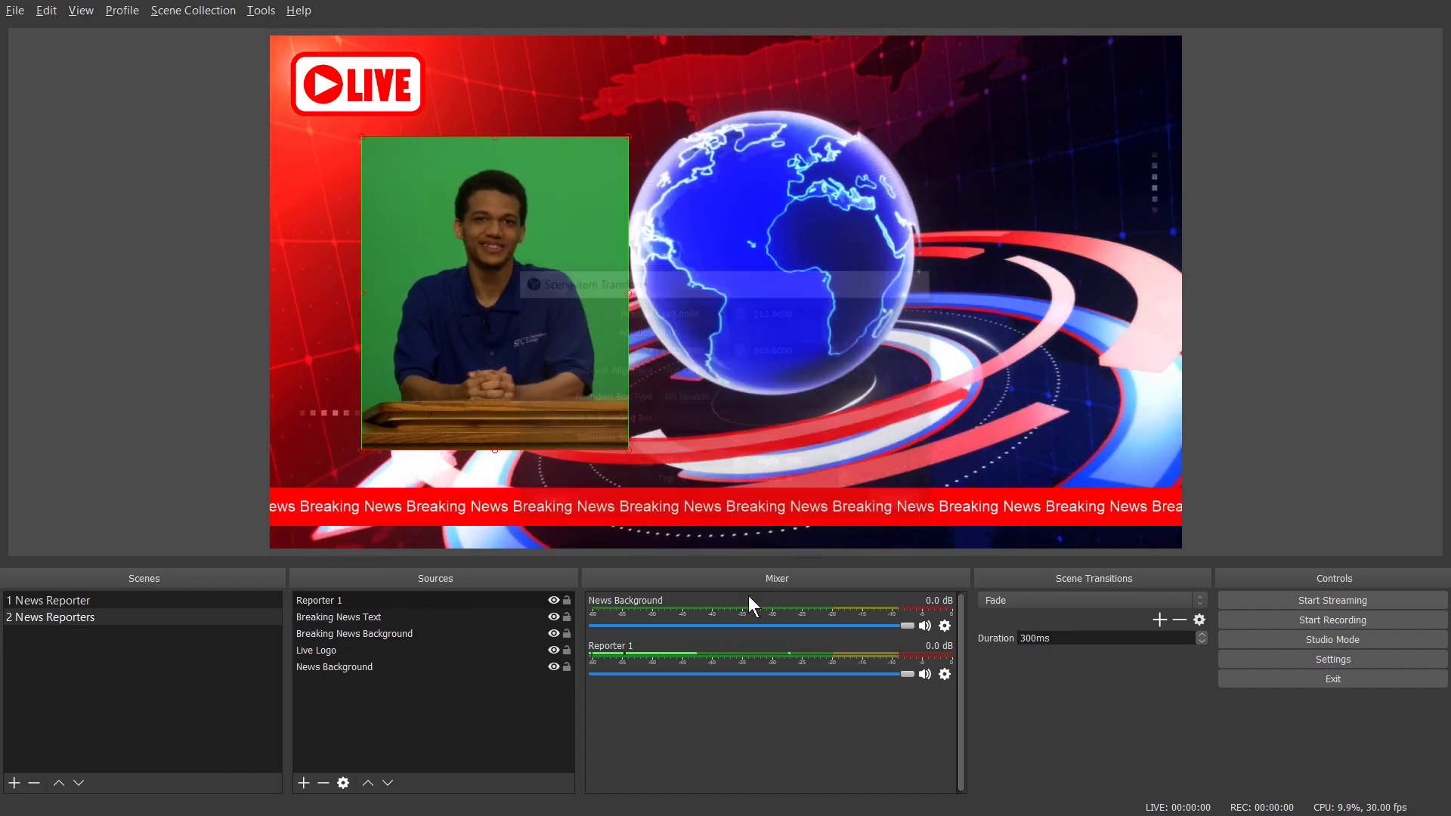
left_click(411, 709)
left_click(304, 783)
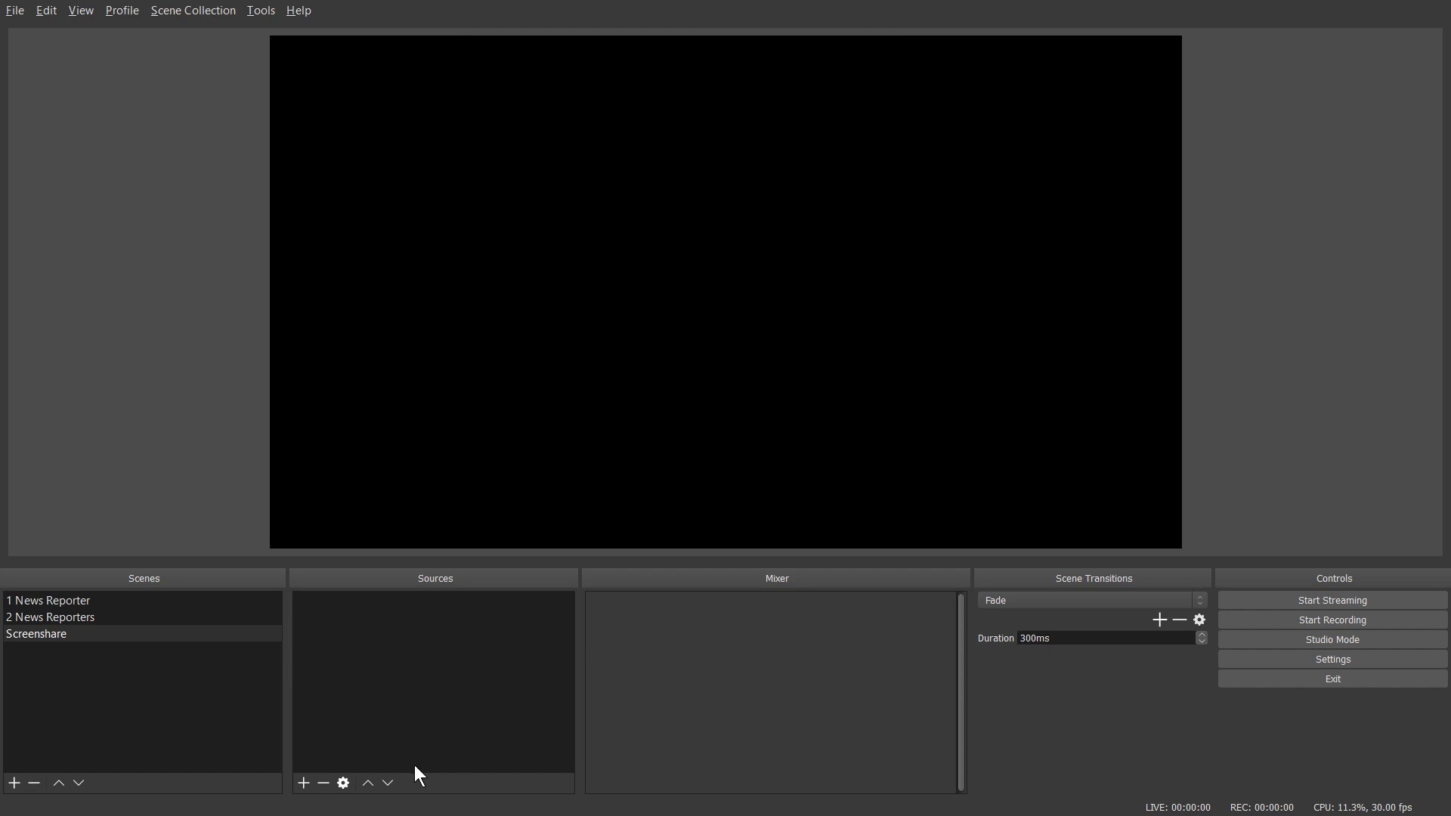
- Add an image source named "Screenshare Background" to the Screenshare scene, using D:/OBS Assets/screenshare-background.jpg
left_click(304, 786)
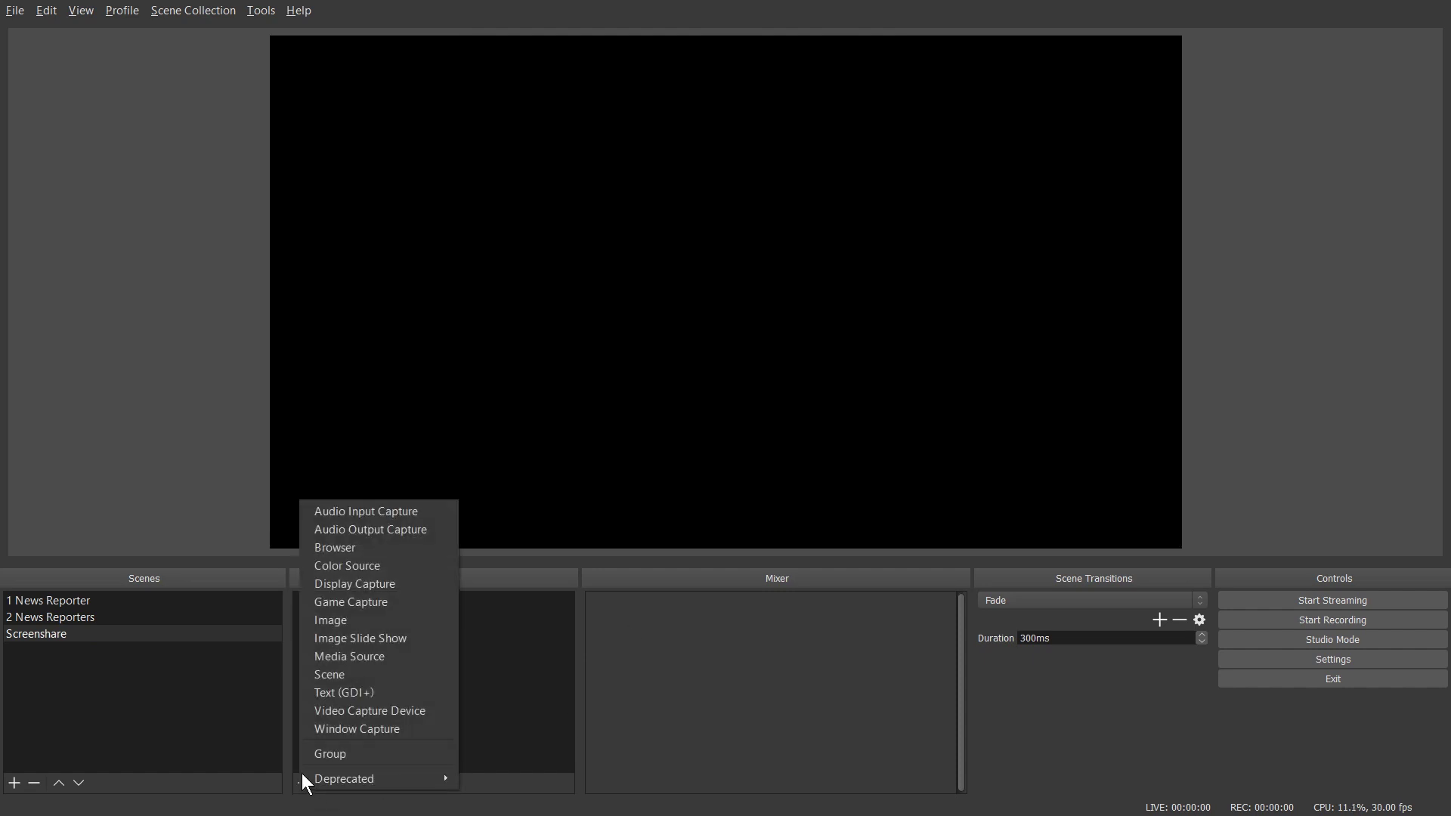
left_click(354, 619)
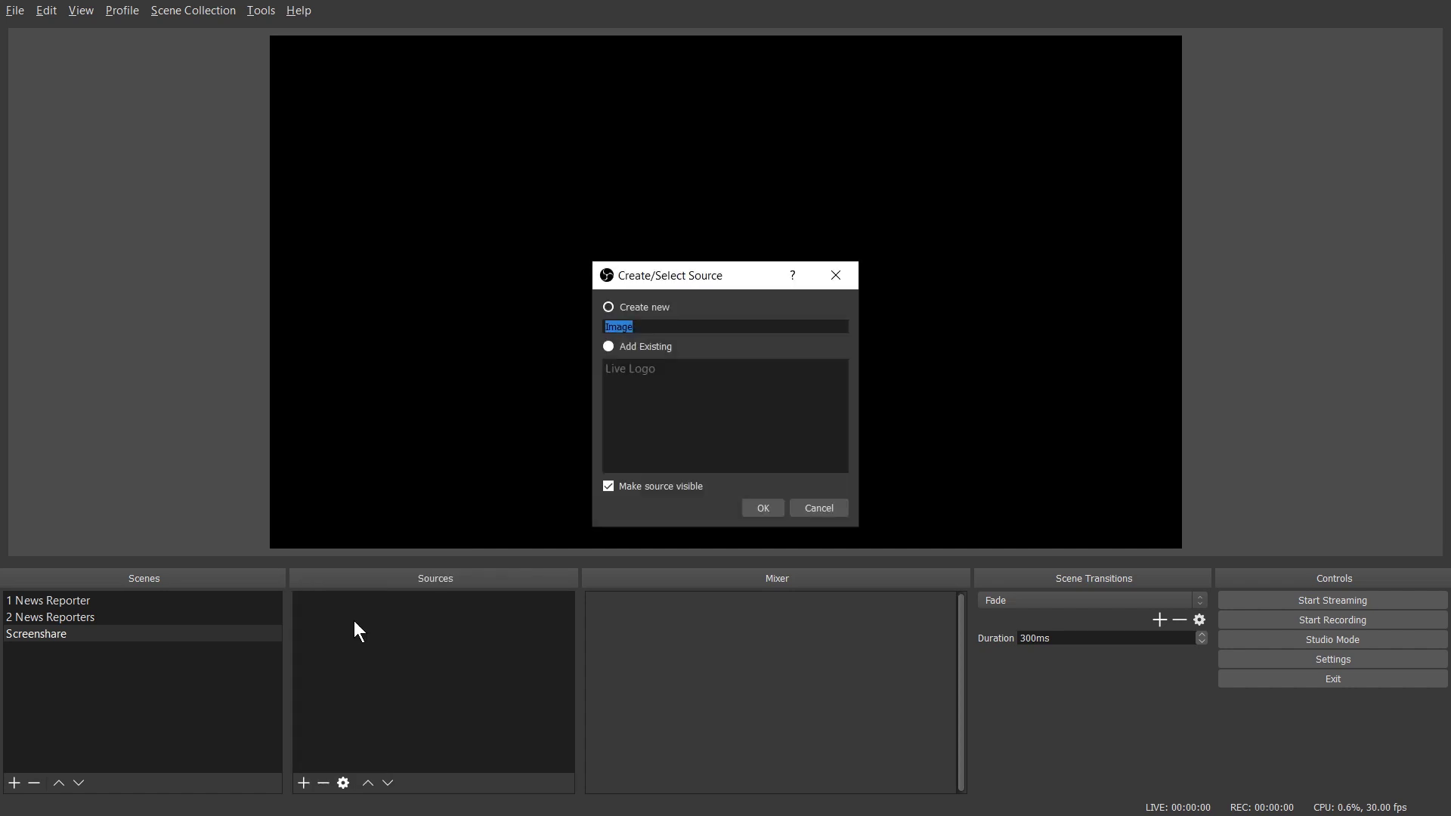
type("Screenshare Background")
left_click(774, 511)
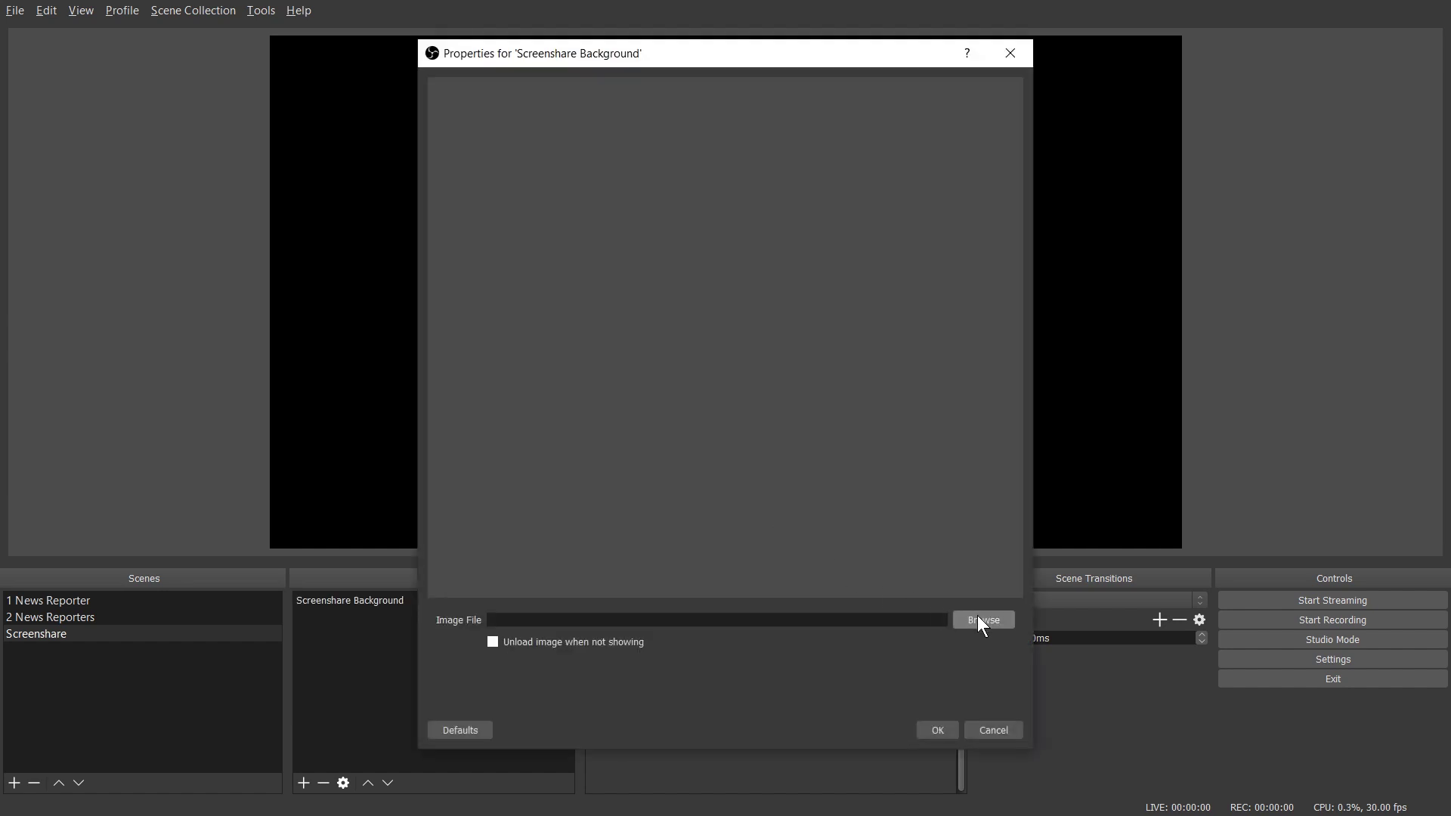
left_click(977, 615)
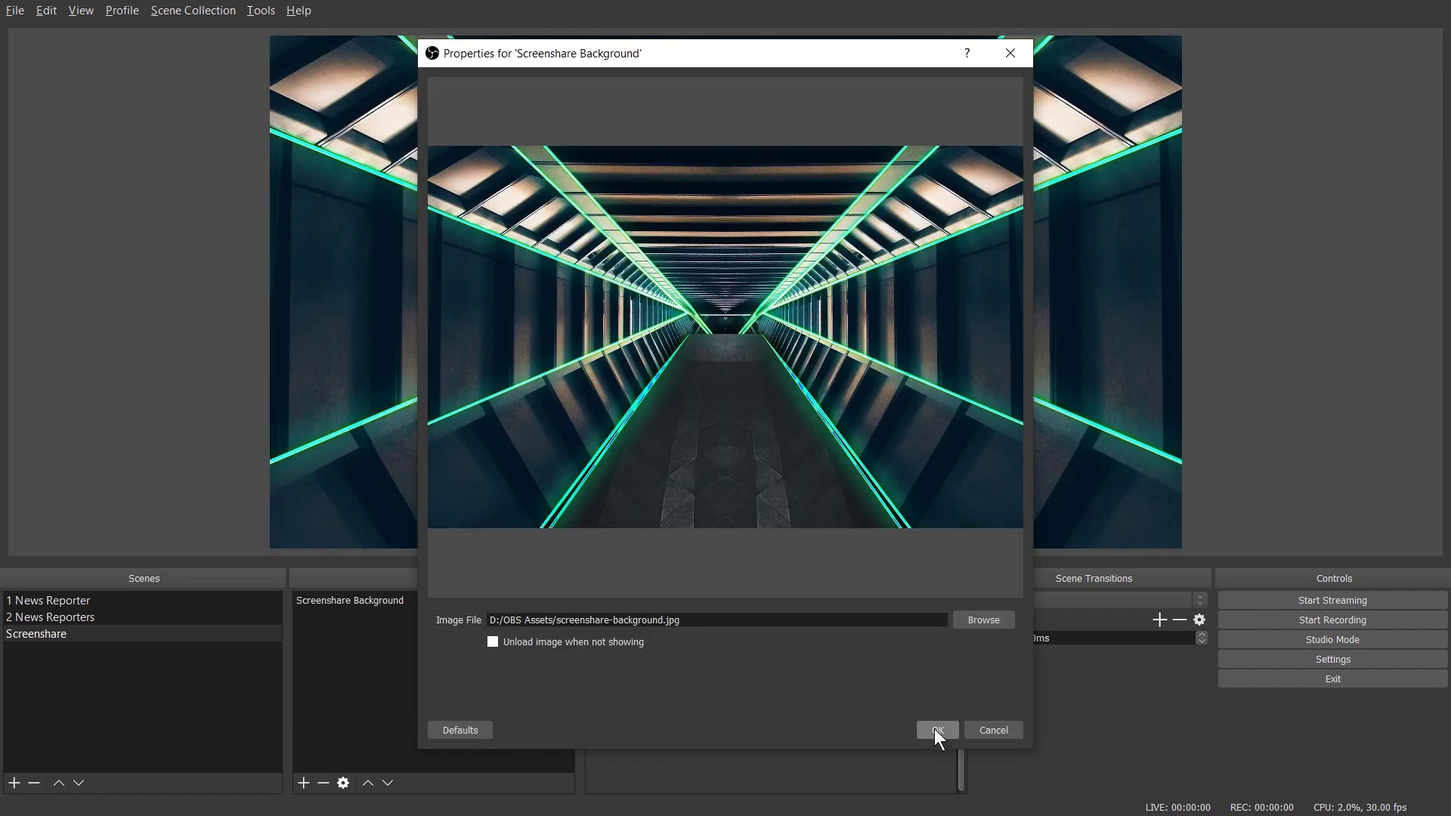
left_click(936, 730)
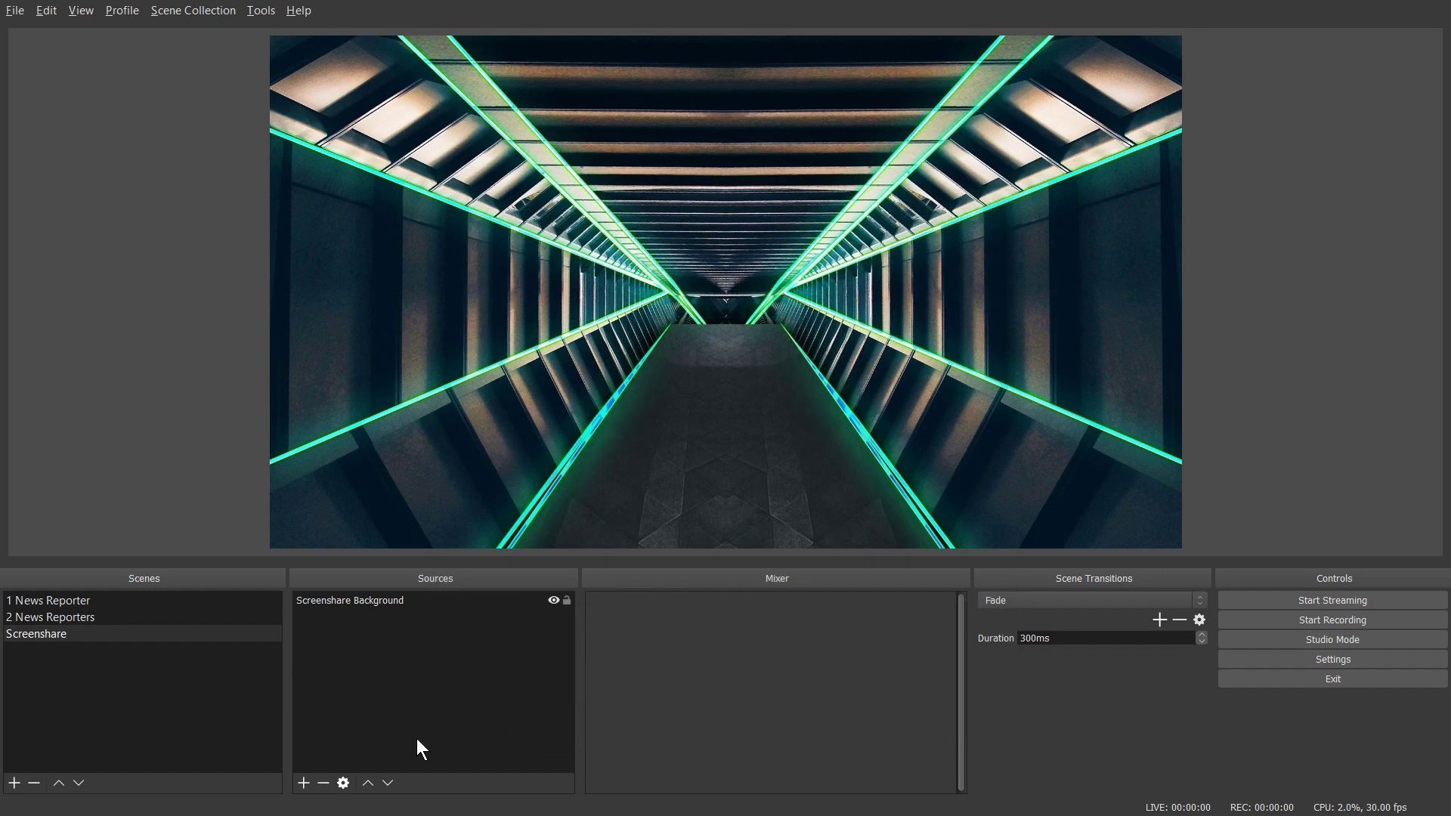
- Add an image source named "Screenshare border" using D:/OBS Assets/screenshare-border.png
left_click(301, 778)
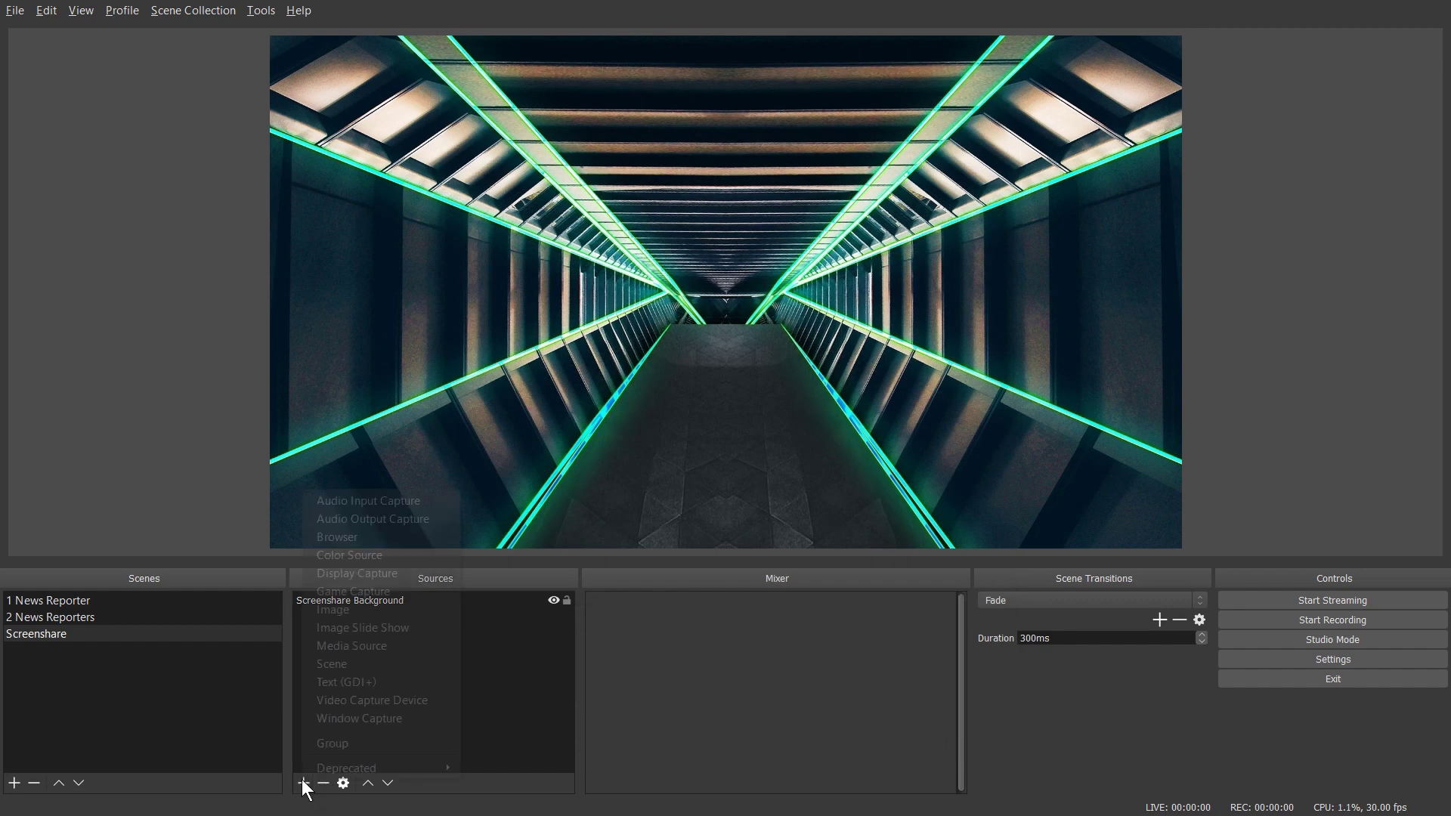
left_click(356, 612)
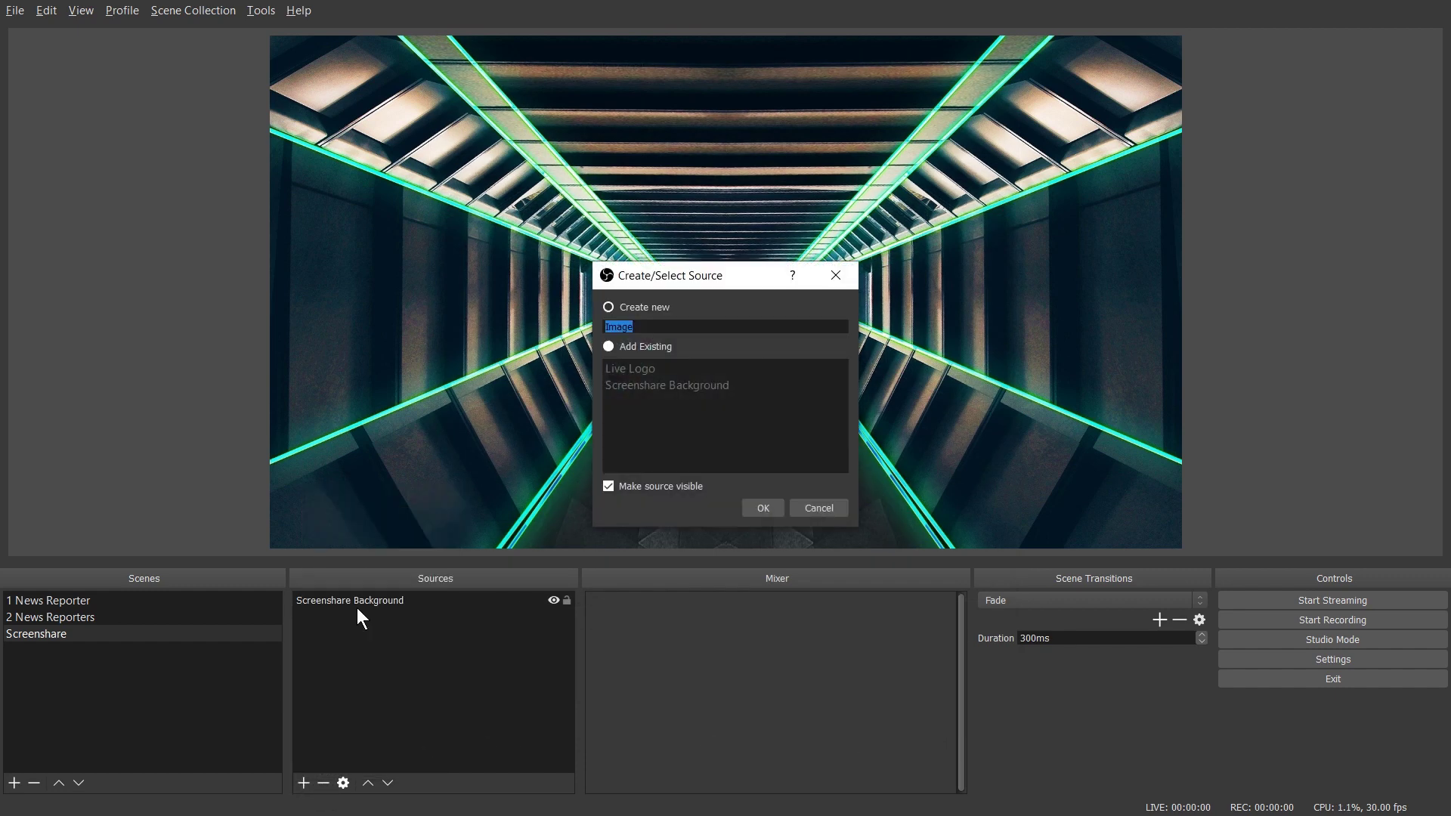
type("Screenshare border")
left_click(764, 508)
left_click(979, 614)
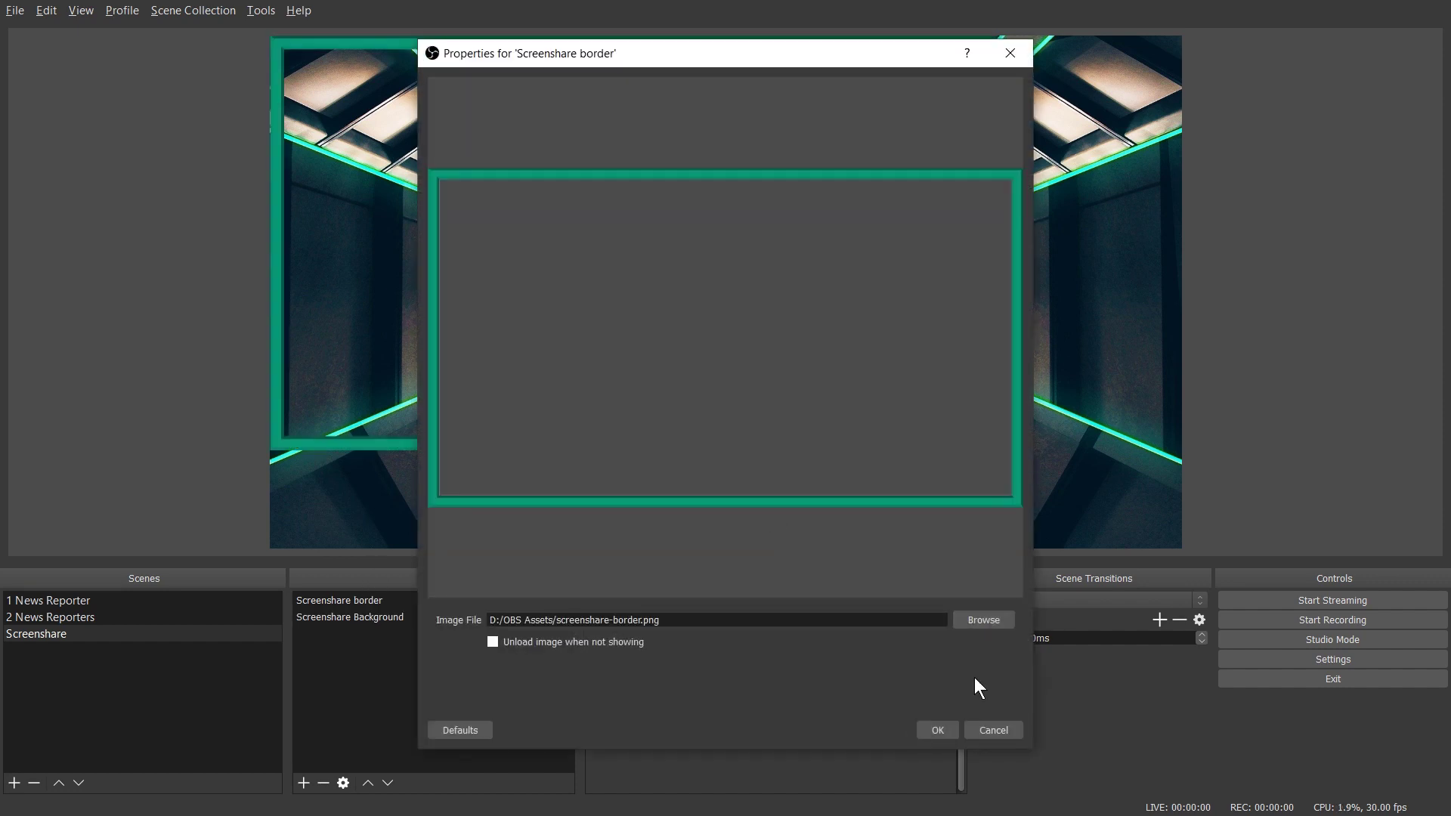
left_click(938, 731)
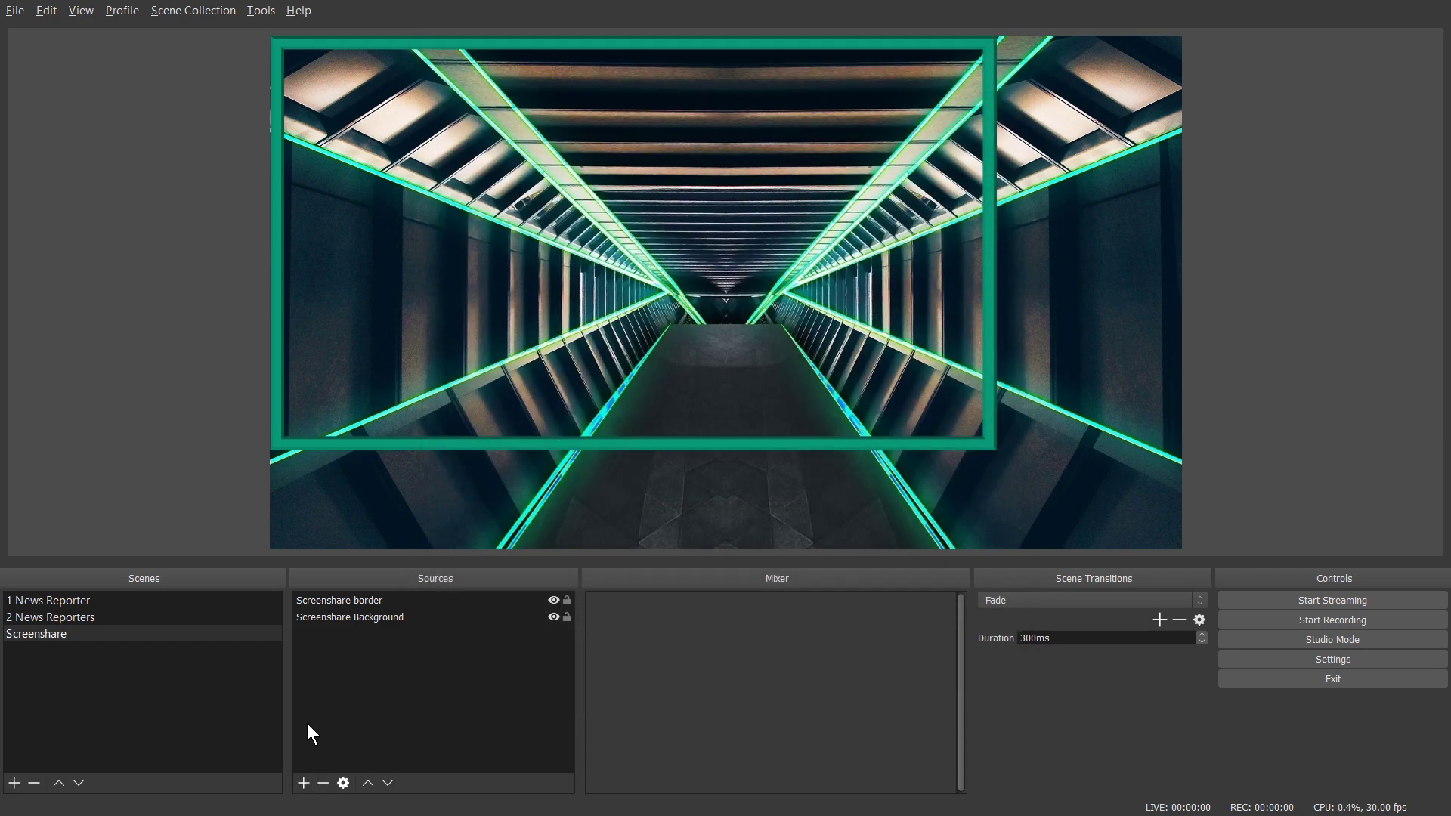
- Add a Window Capture source named "Google Chrome Browser" that captures the chrome.exe window "free transitions for obs stinger"
left_click(302, 783)
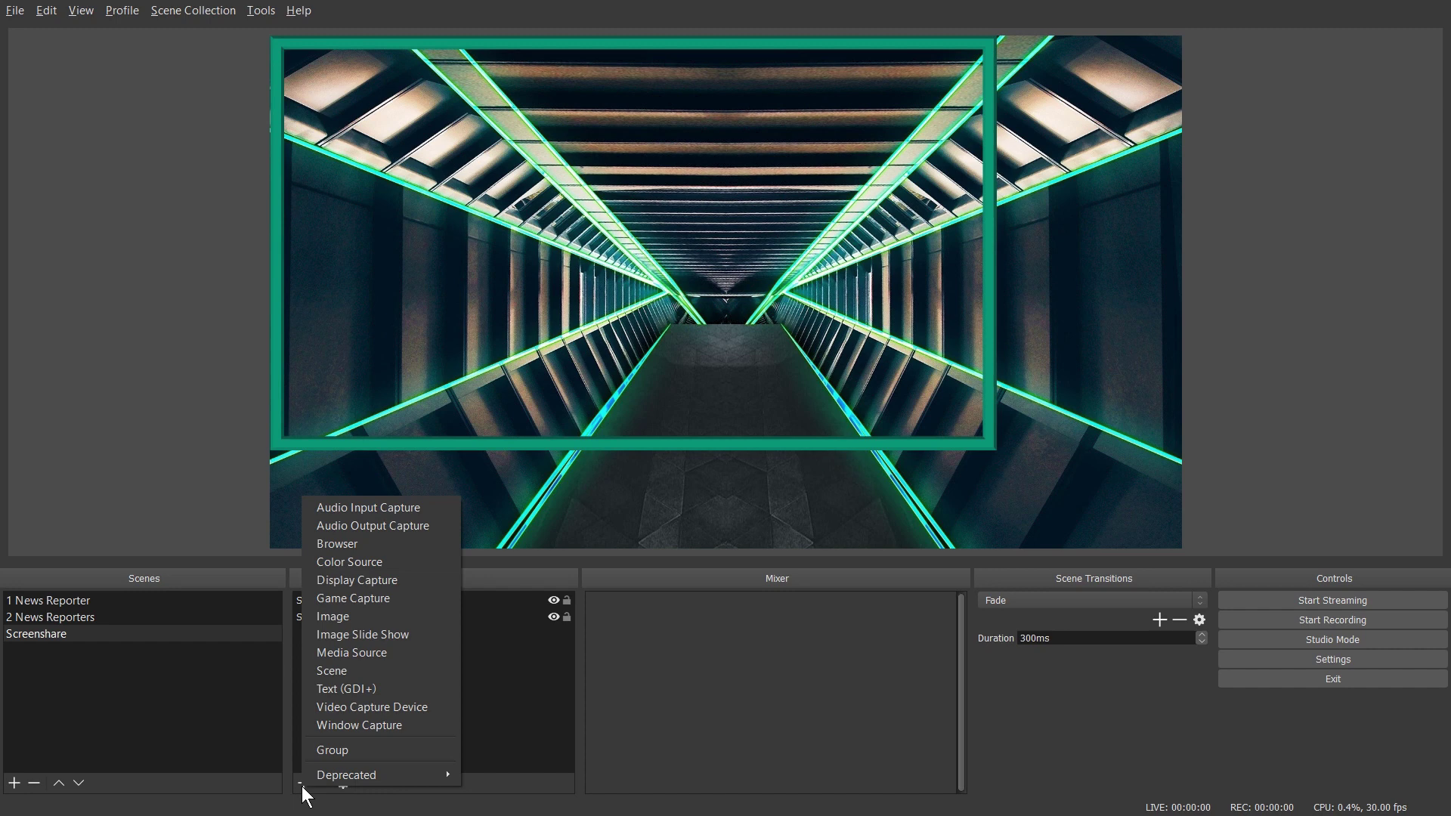
left_click(441, 712)
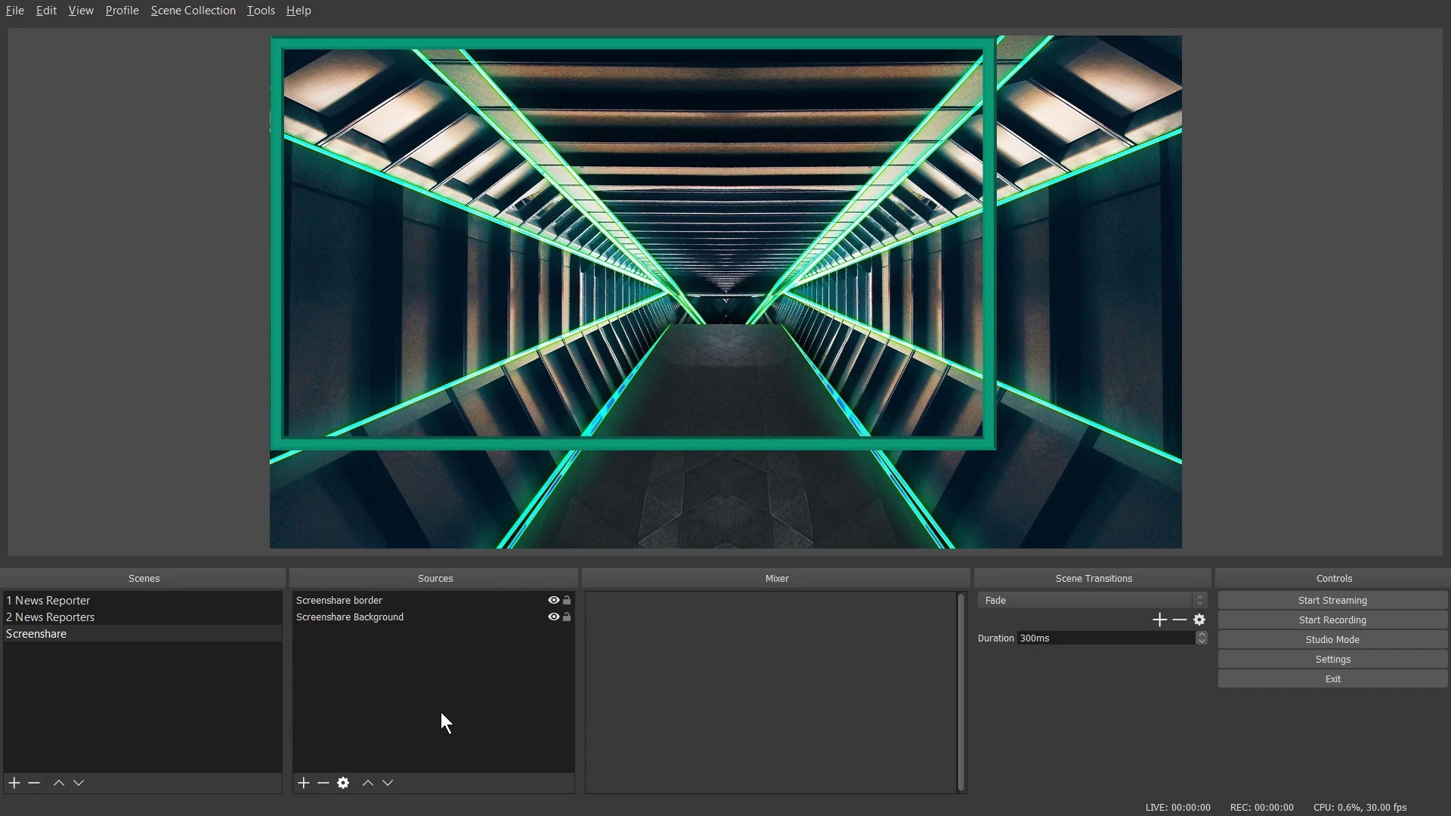
left_click(306, 778)
left_click(369, 716)
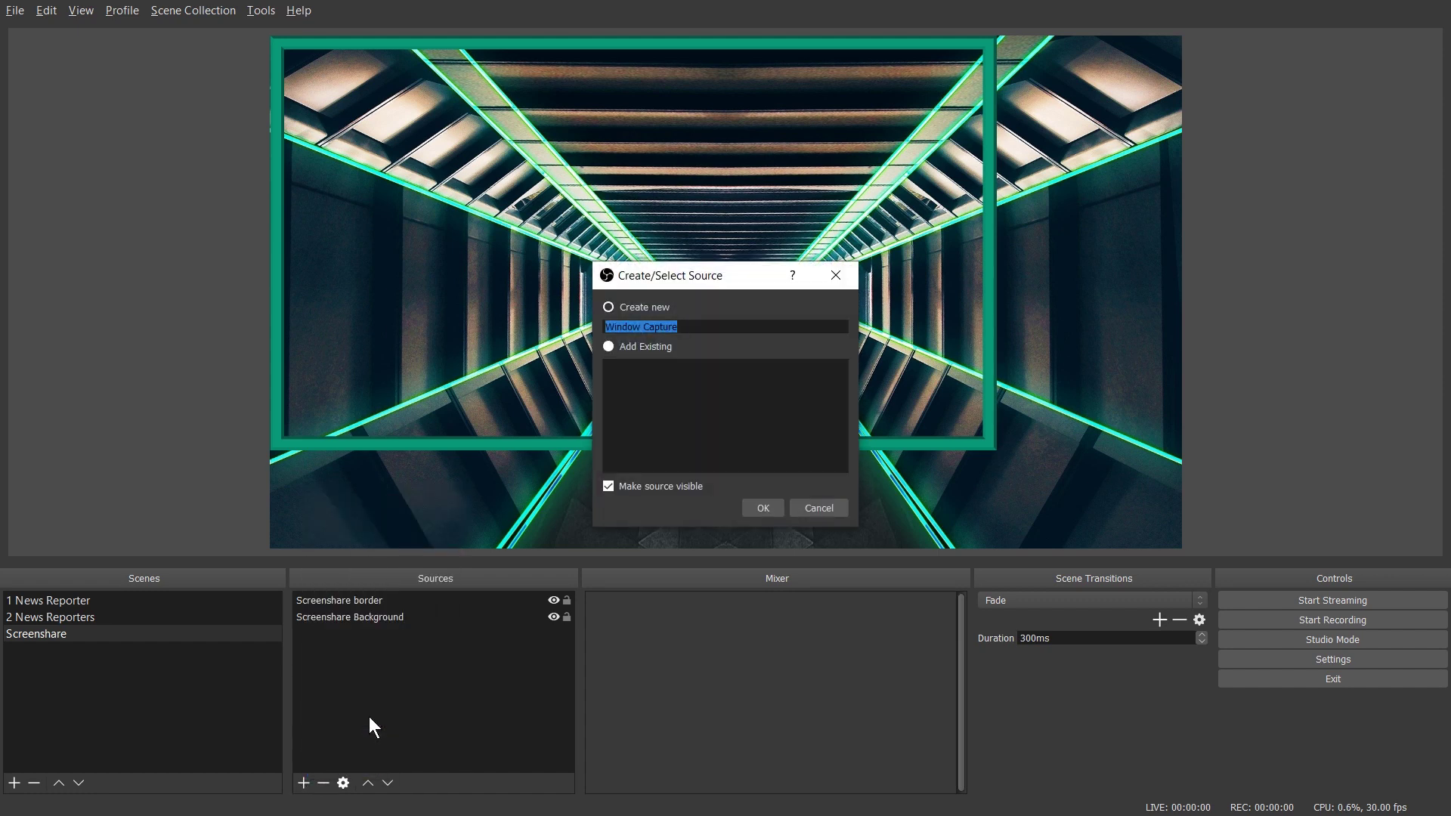
type("Google Chrome Browser")
left_click(765, 507)
left_click(629, 590)
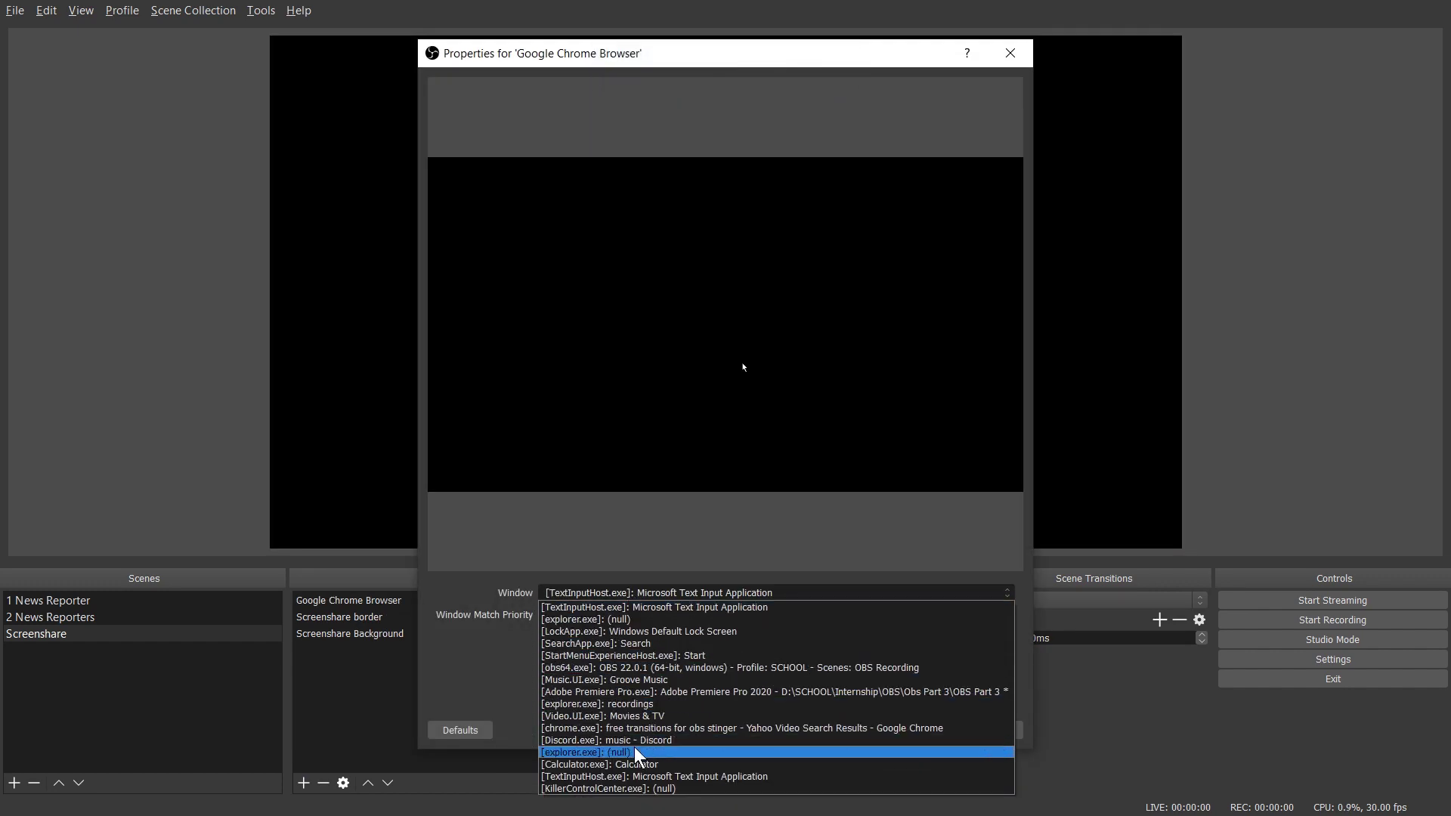
left_click(631, 729)
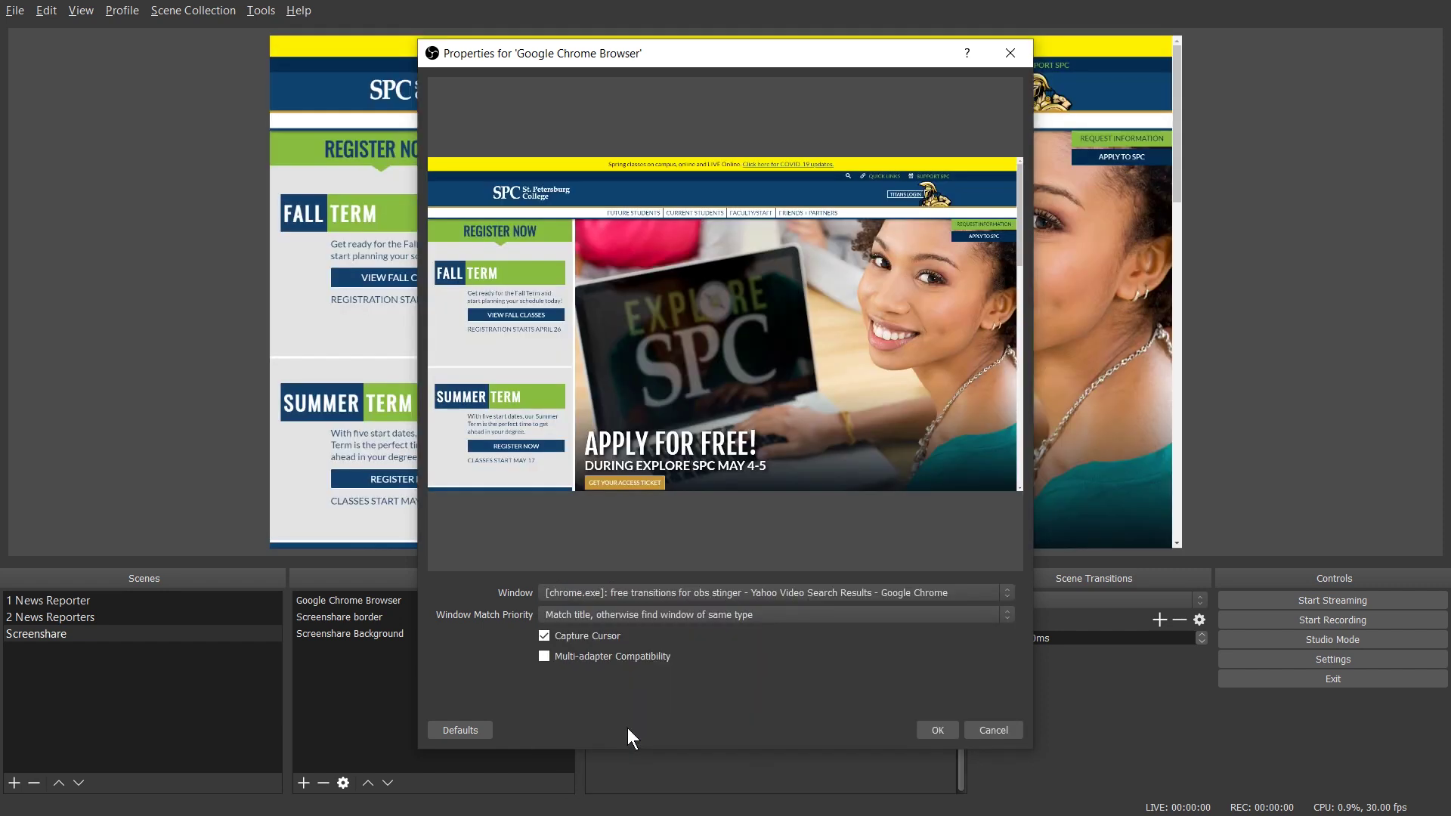
left_click(935, 735)
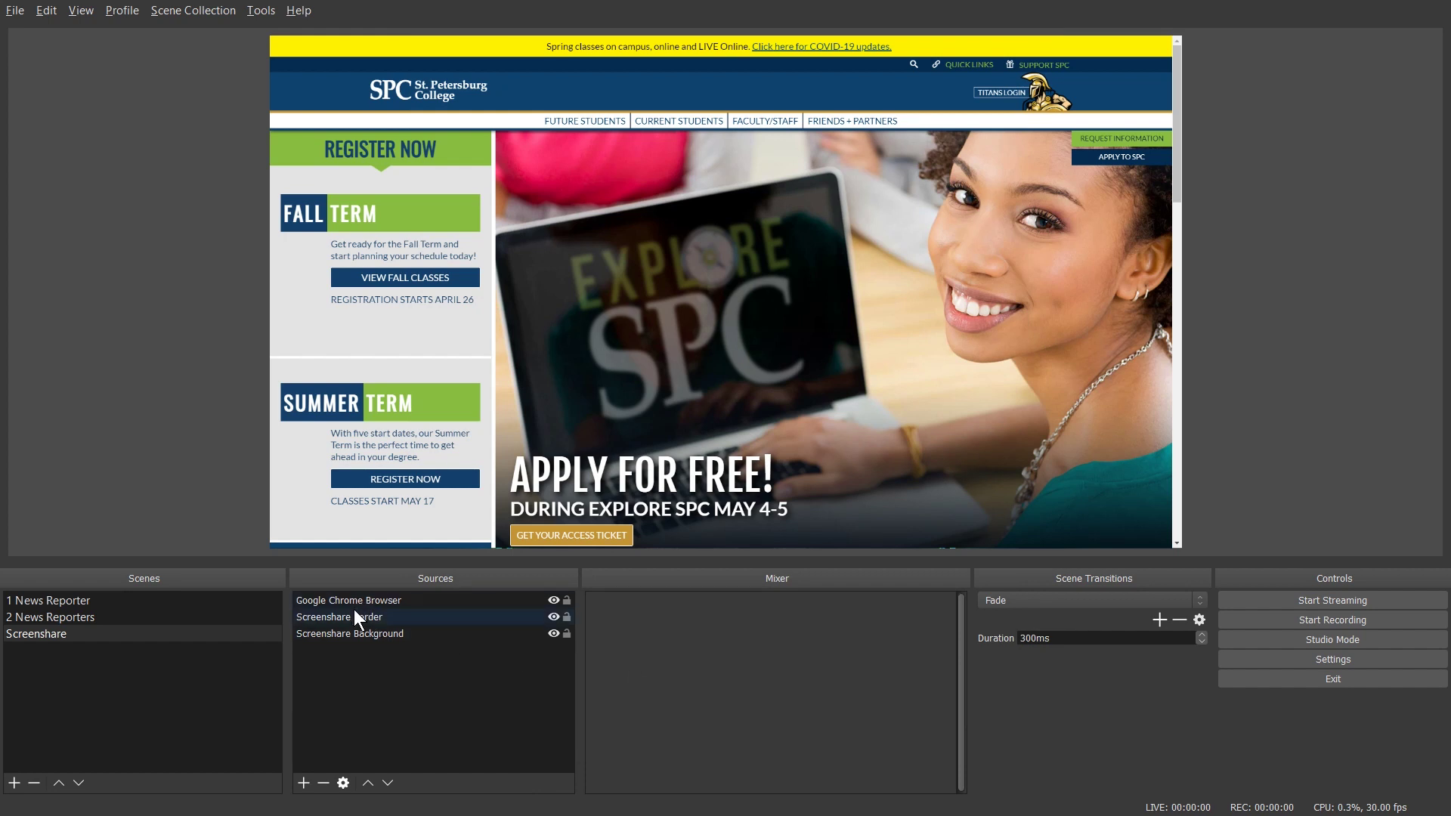
- Move the Screenshare border above the Google Chrome Browser source and shrink the browser capture within the middle of the scene
left_click_drag(354, 612, 356, 595)
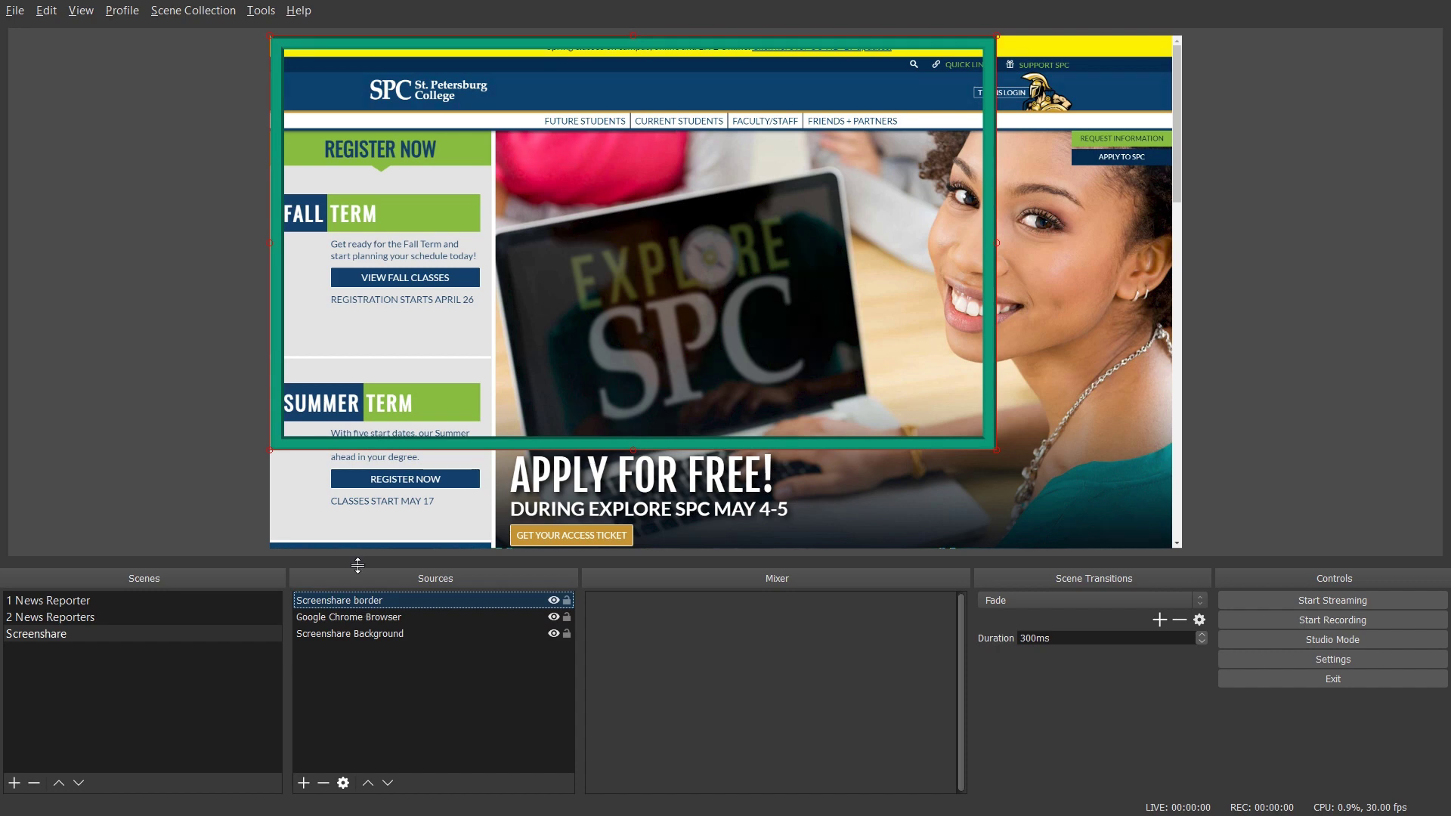
left_click(975, 540)
left_click_drag(1177, 544, 1113, 491)
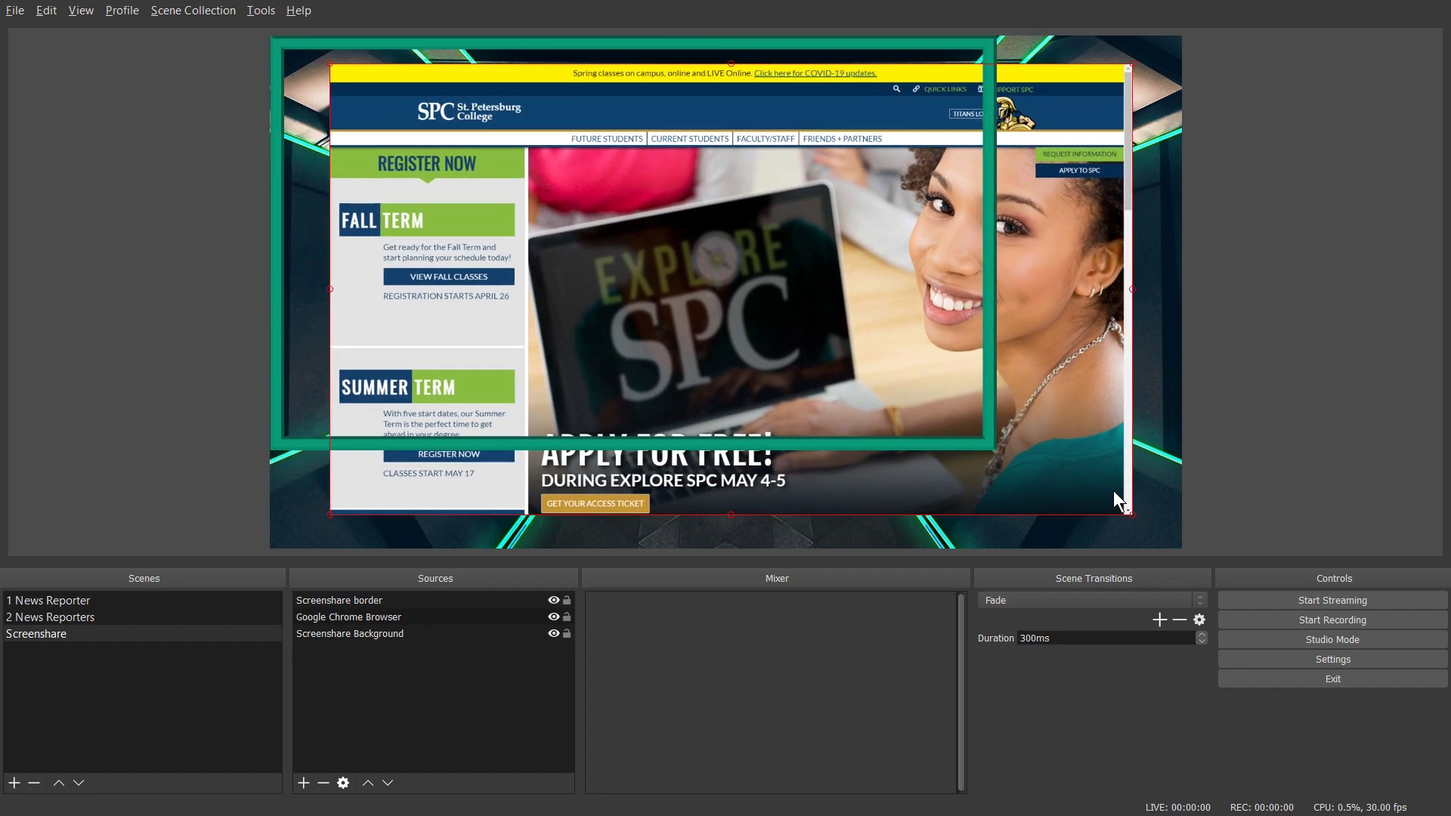
- Reposition and enlarge the Screenshare border so that it frames the browser capture
left_click_drag(274, 251, 318, 162)
left_click_drag(1063, 464, 1117, 524)
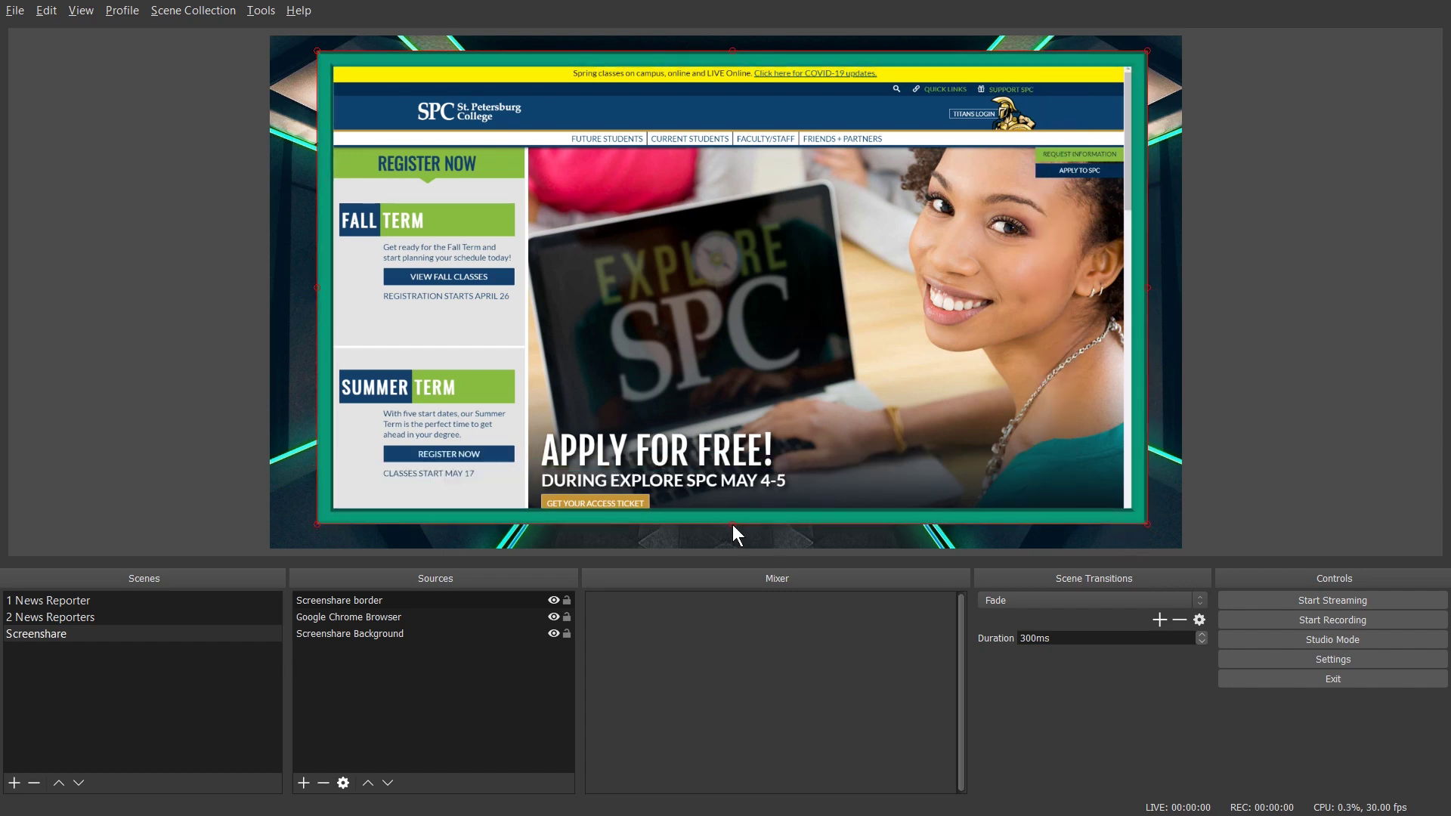
left_click_drag(733, 525, 732, 532)
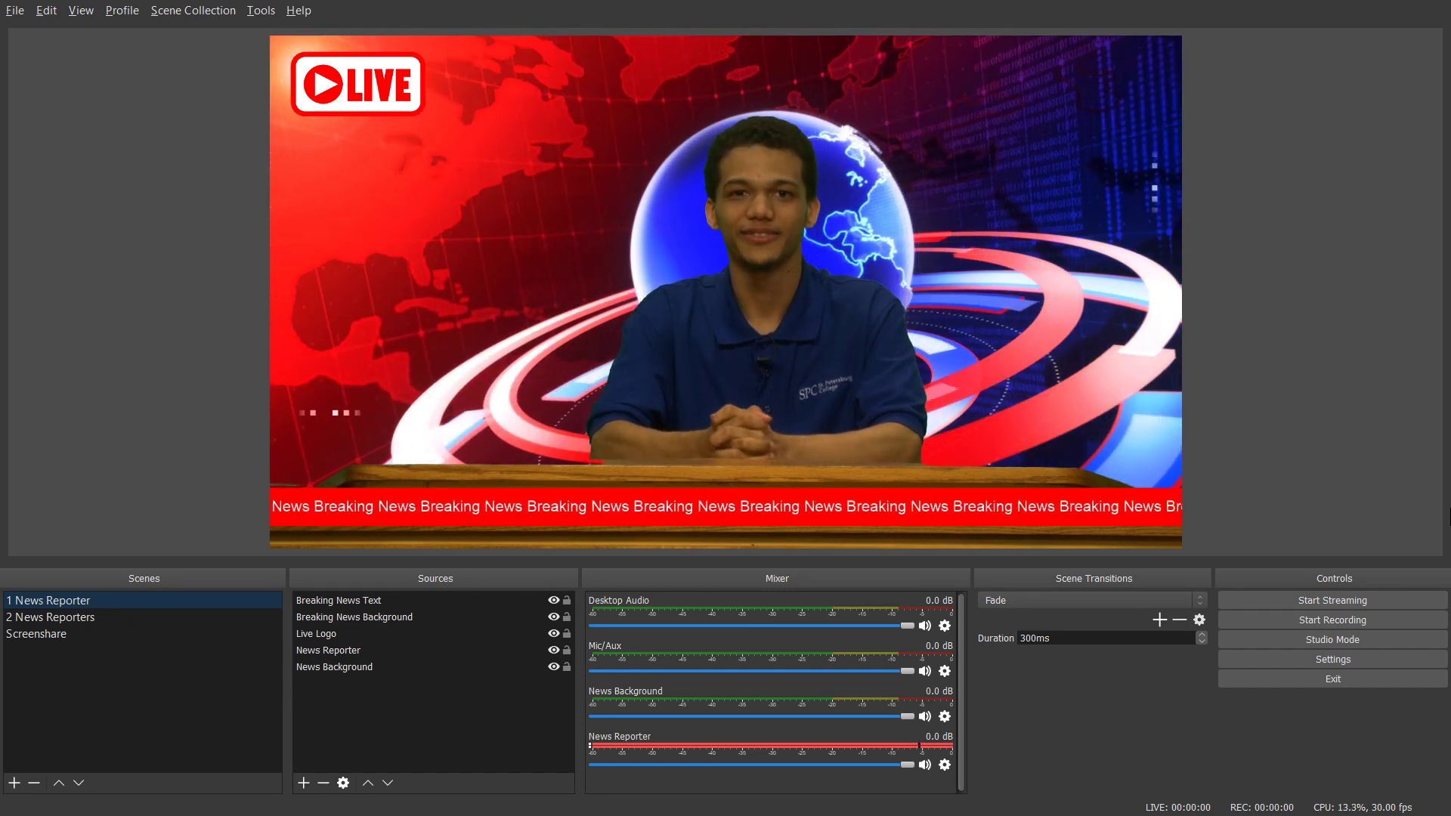
- Add a scene transition named "Stinger" with its video file loaded and a time-based transition point of 1500 milliseconds
left_click(1160, 619)
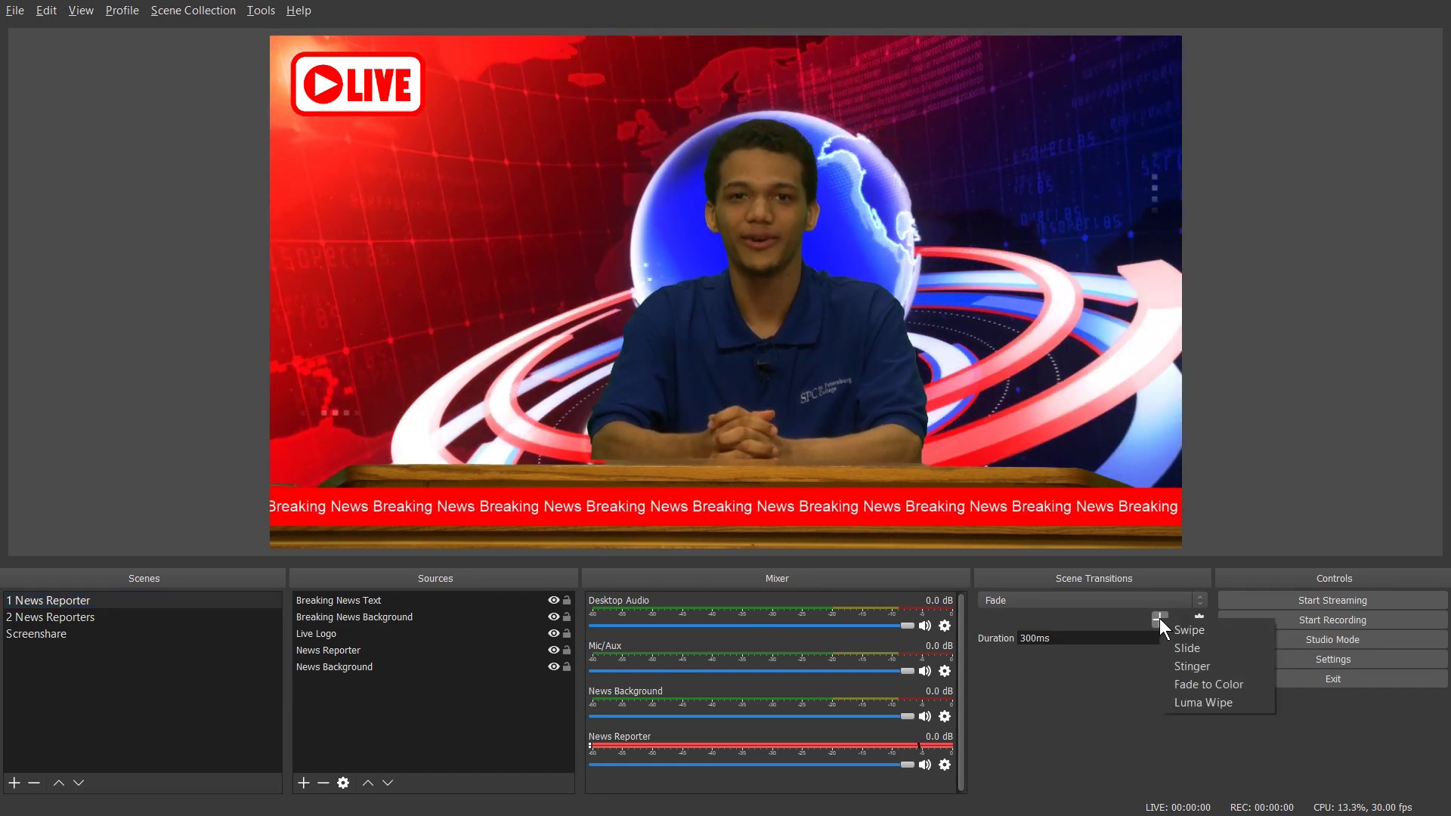
left_click(1170, 667)
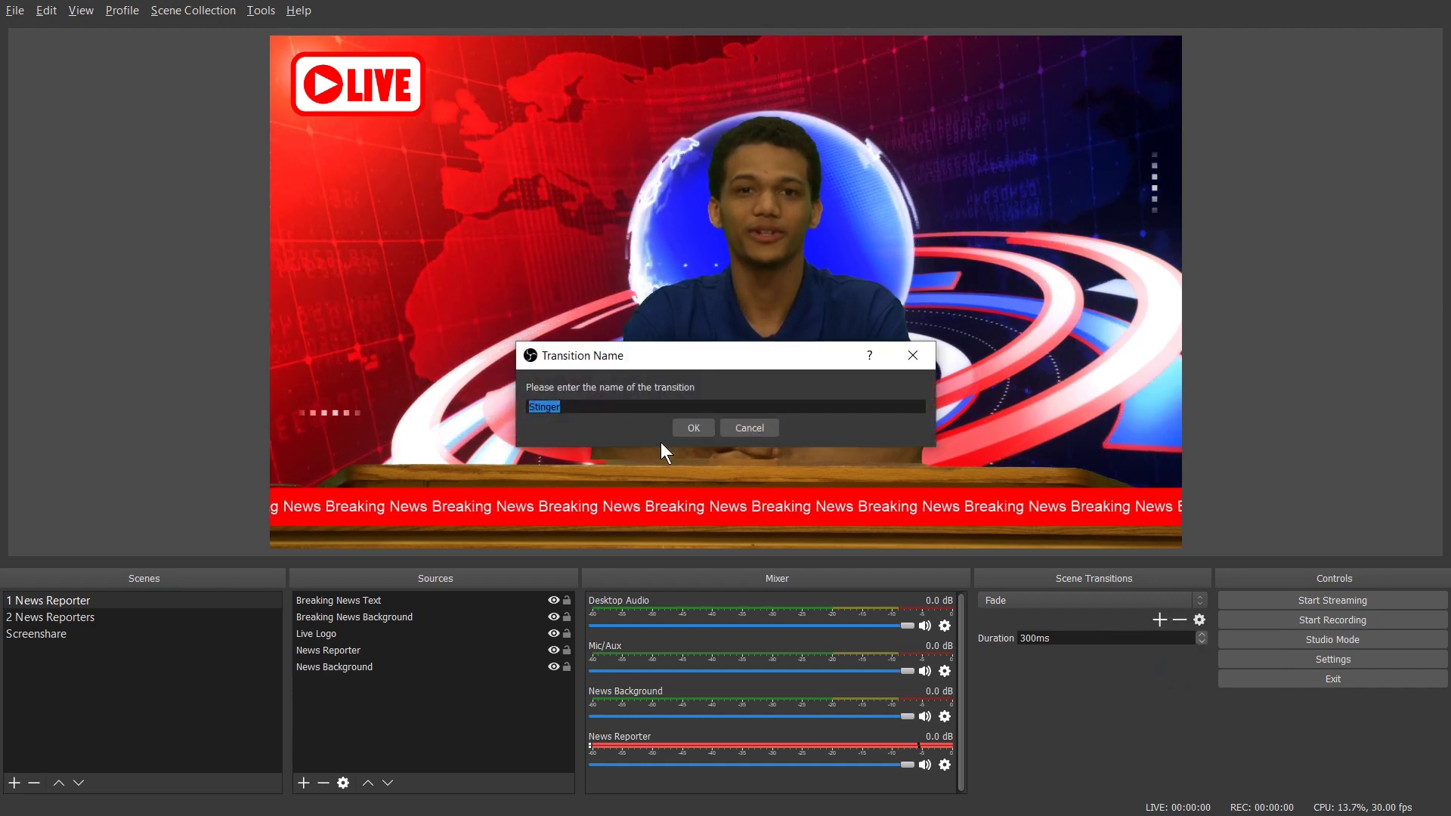
left_click(700, 431)
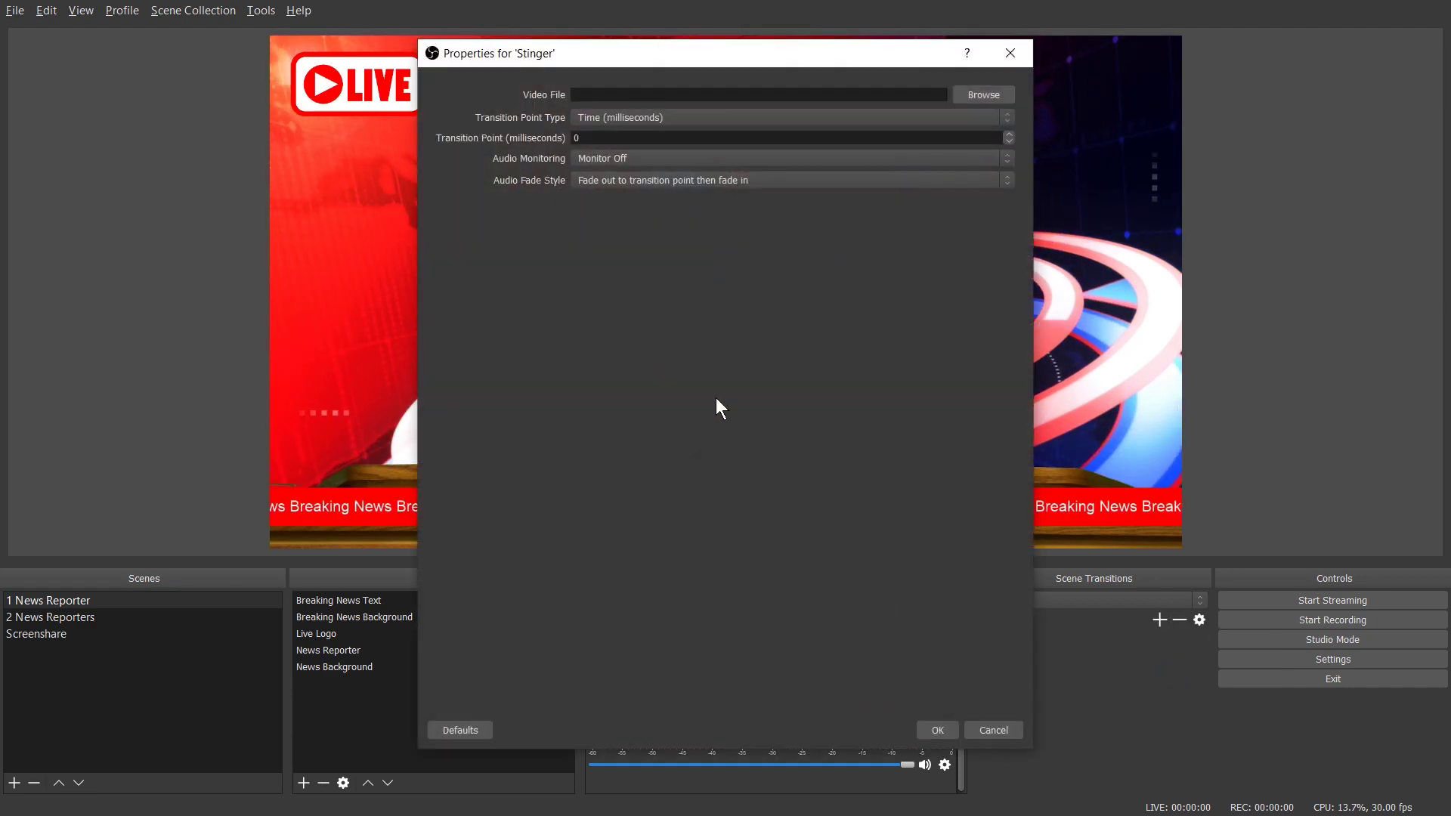
left_click(983, 94)
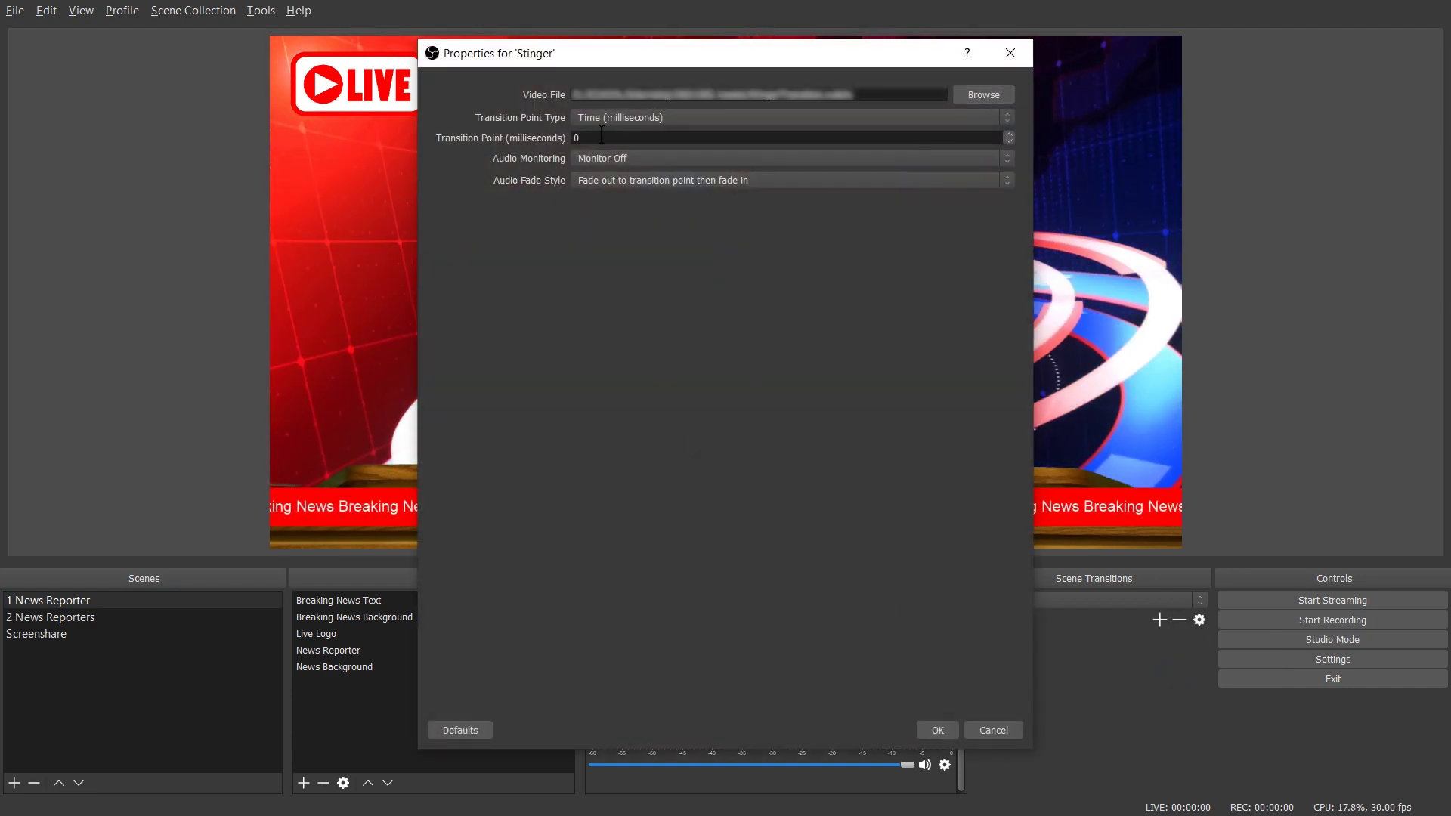
double_click(574, 137)
type("15")
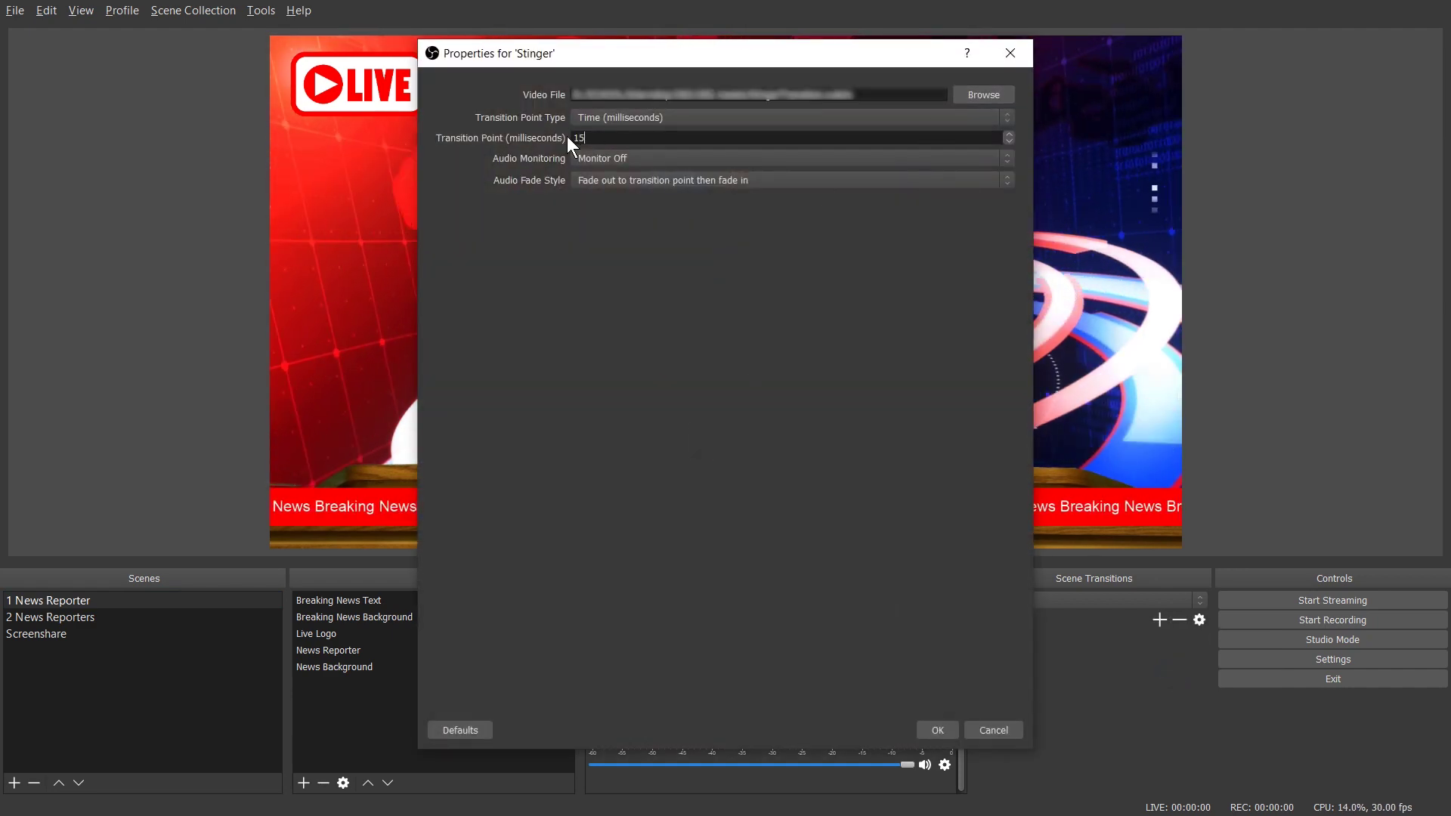
type("00")
left_click(935, 729)
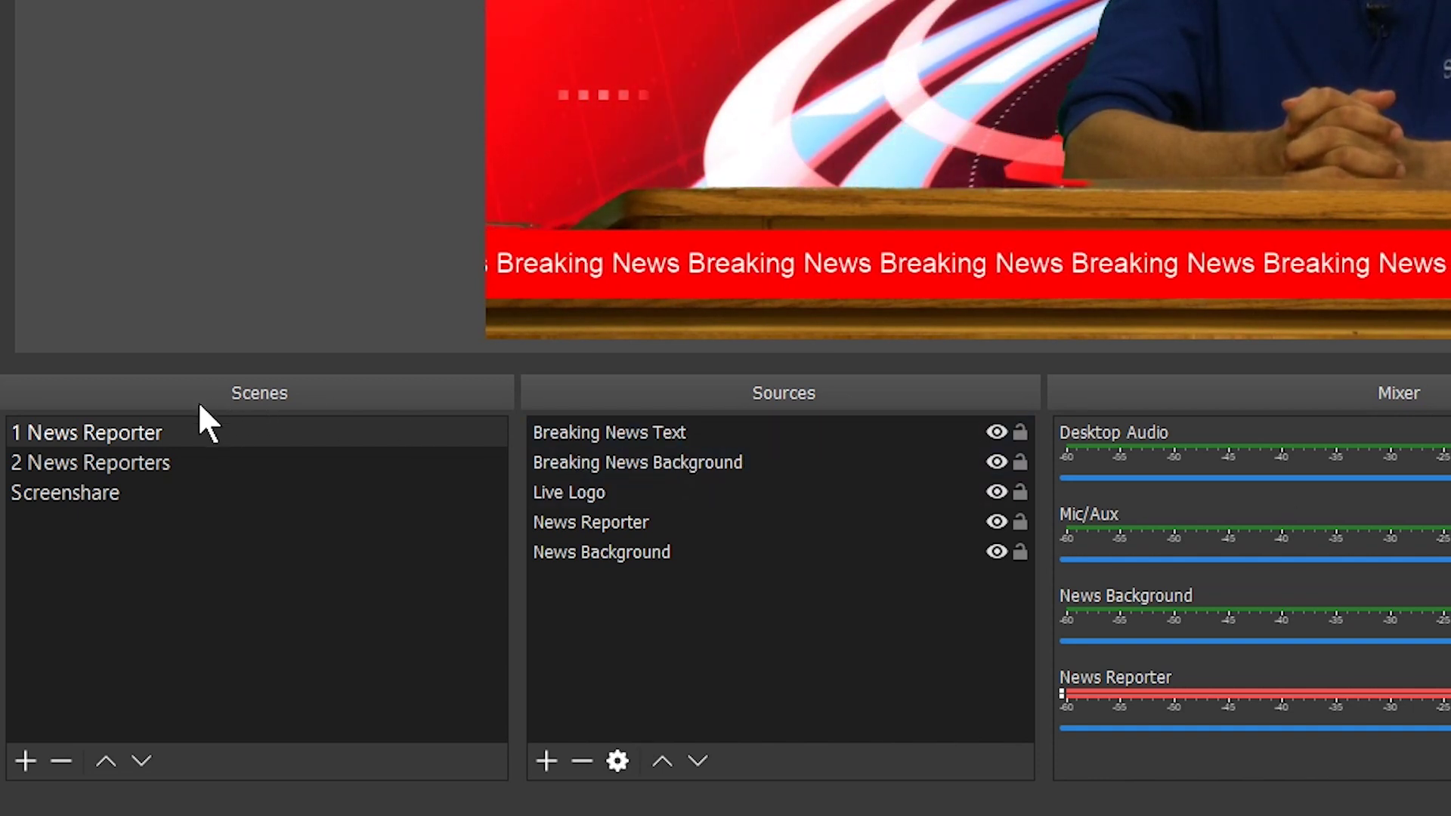
- Set the transition override of the "1 News Reporter" scene to Fade
right_click(103, 430)
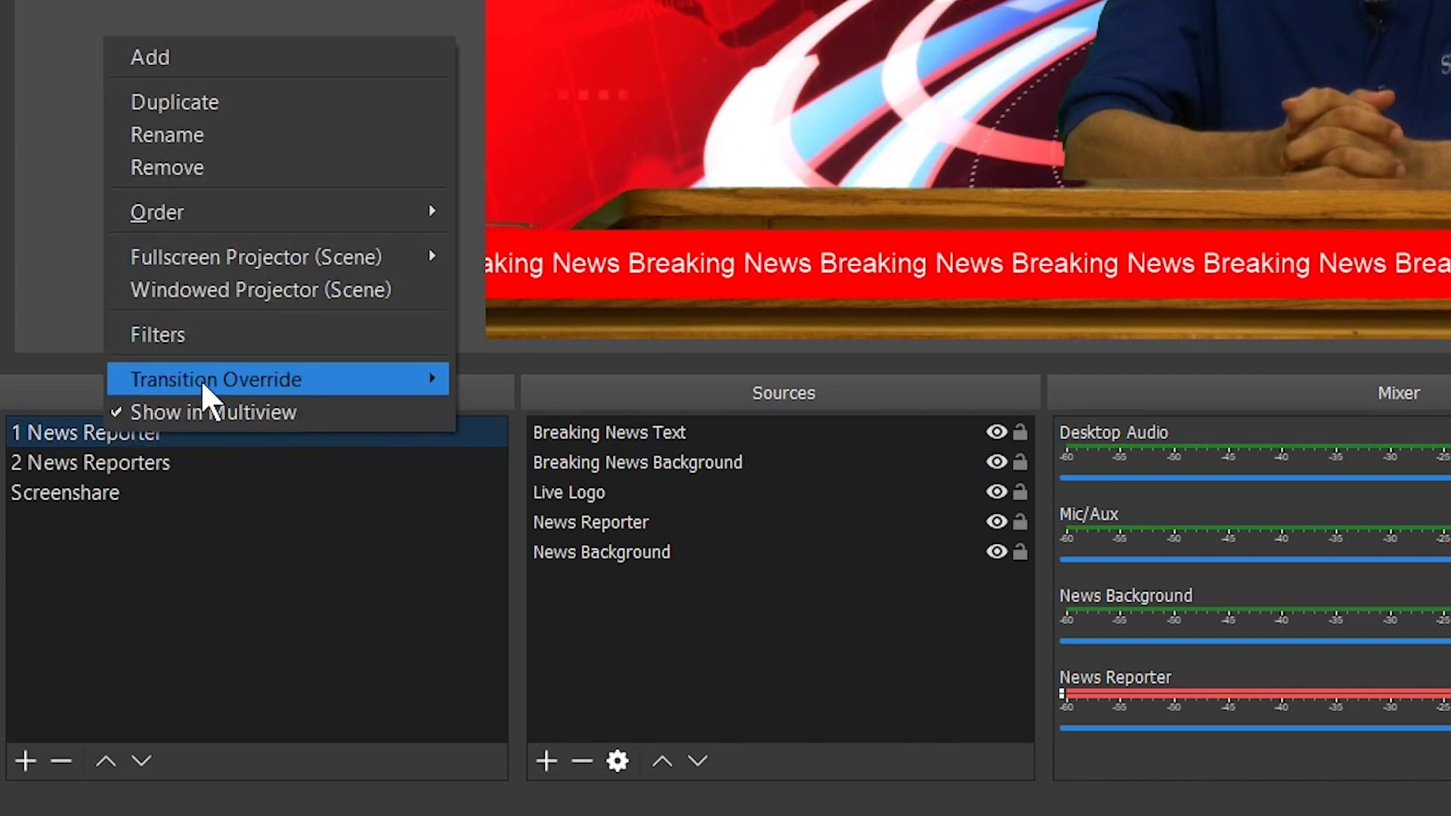
mouse_move(226, 378)
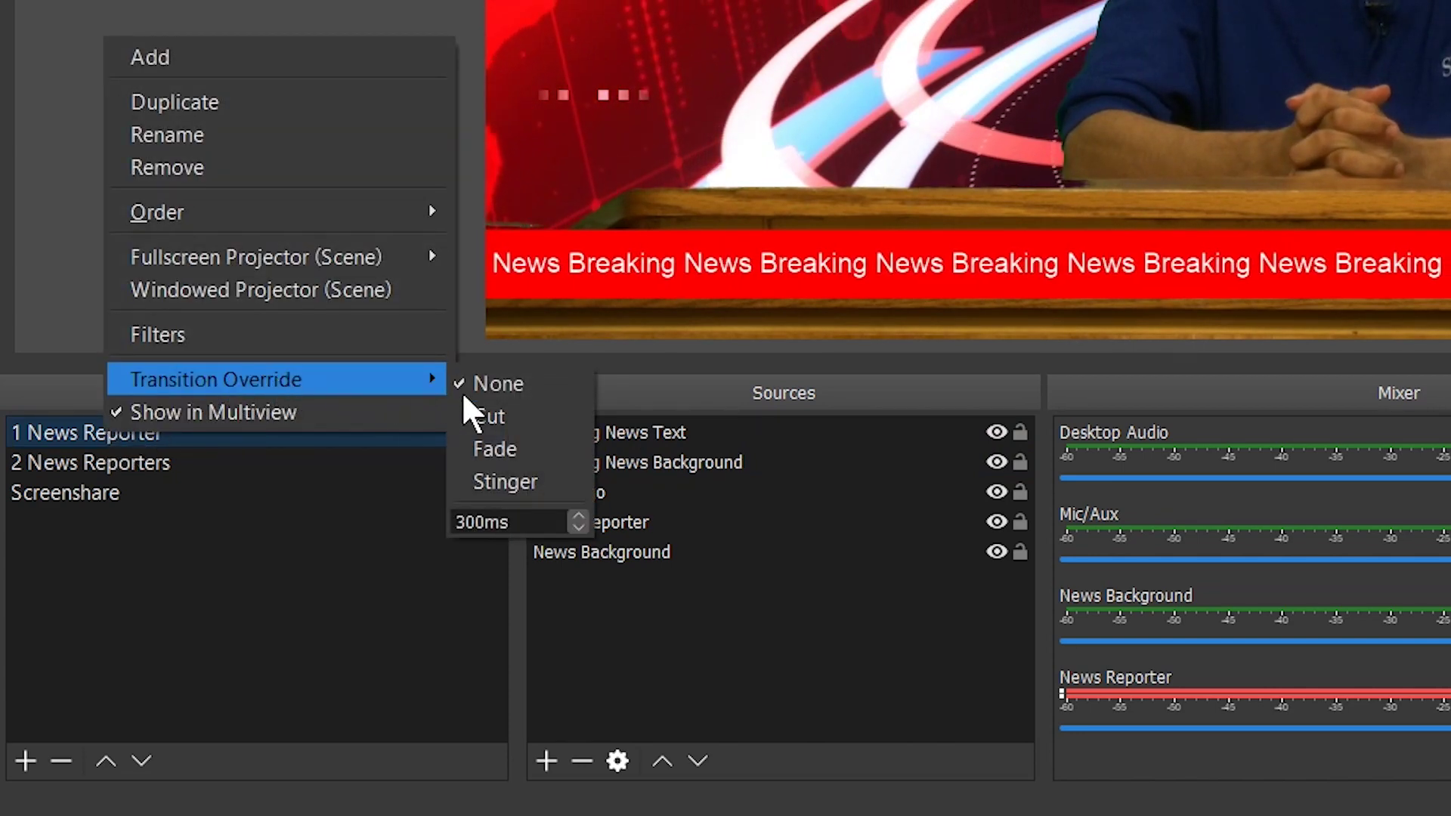
left_click(511, 454)
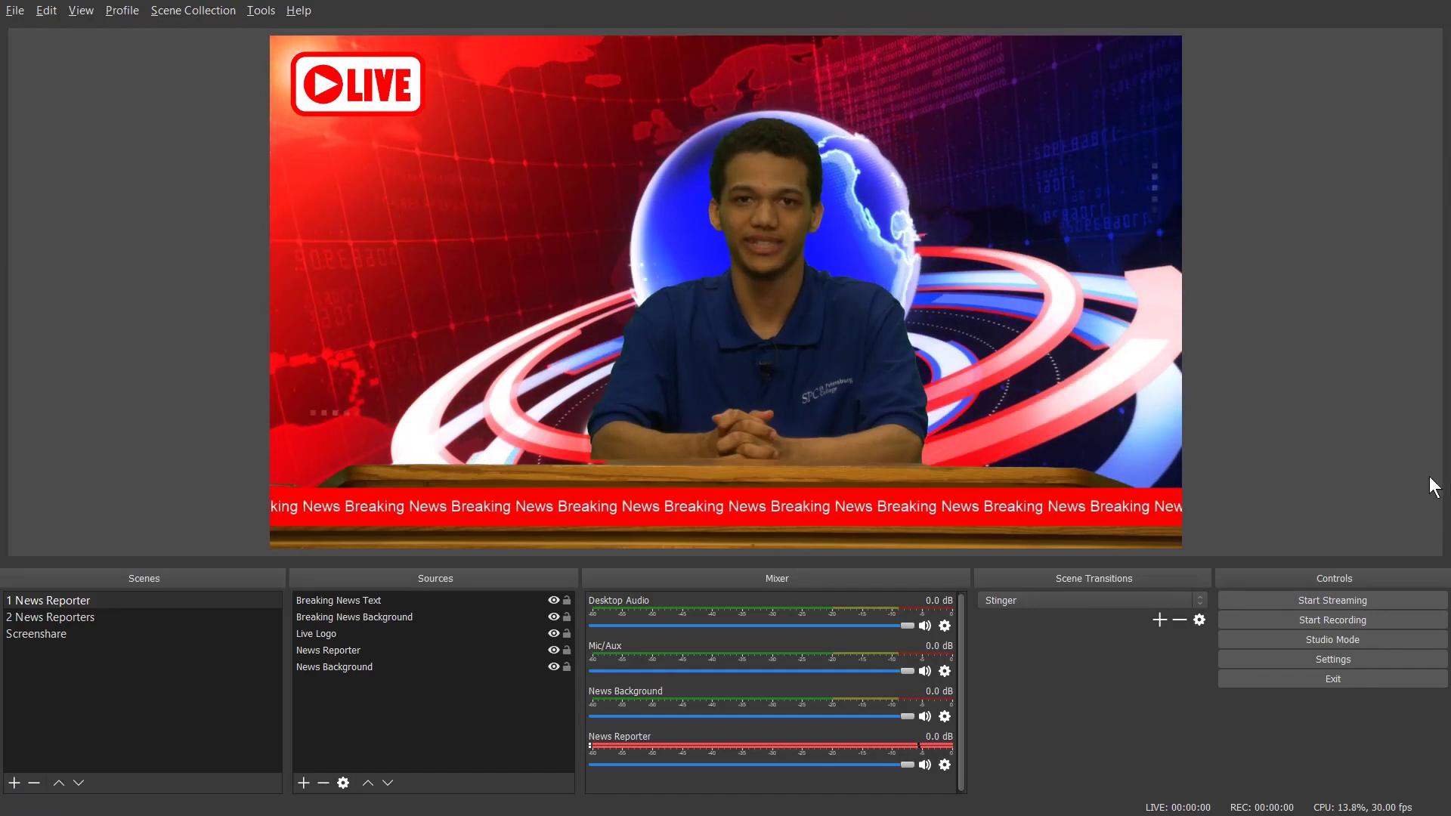
- Set audio monitoring to Monitor and Output for both Desktop Audio and Mic/Aux in the advanced audio properties
left_click(947, 622)
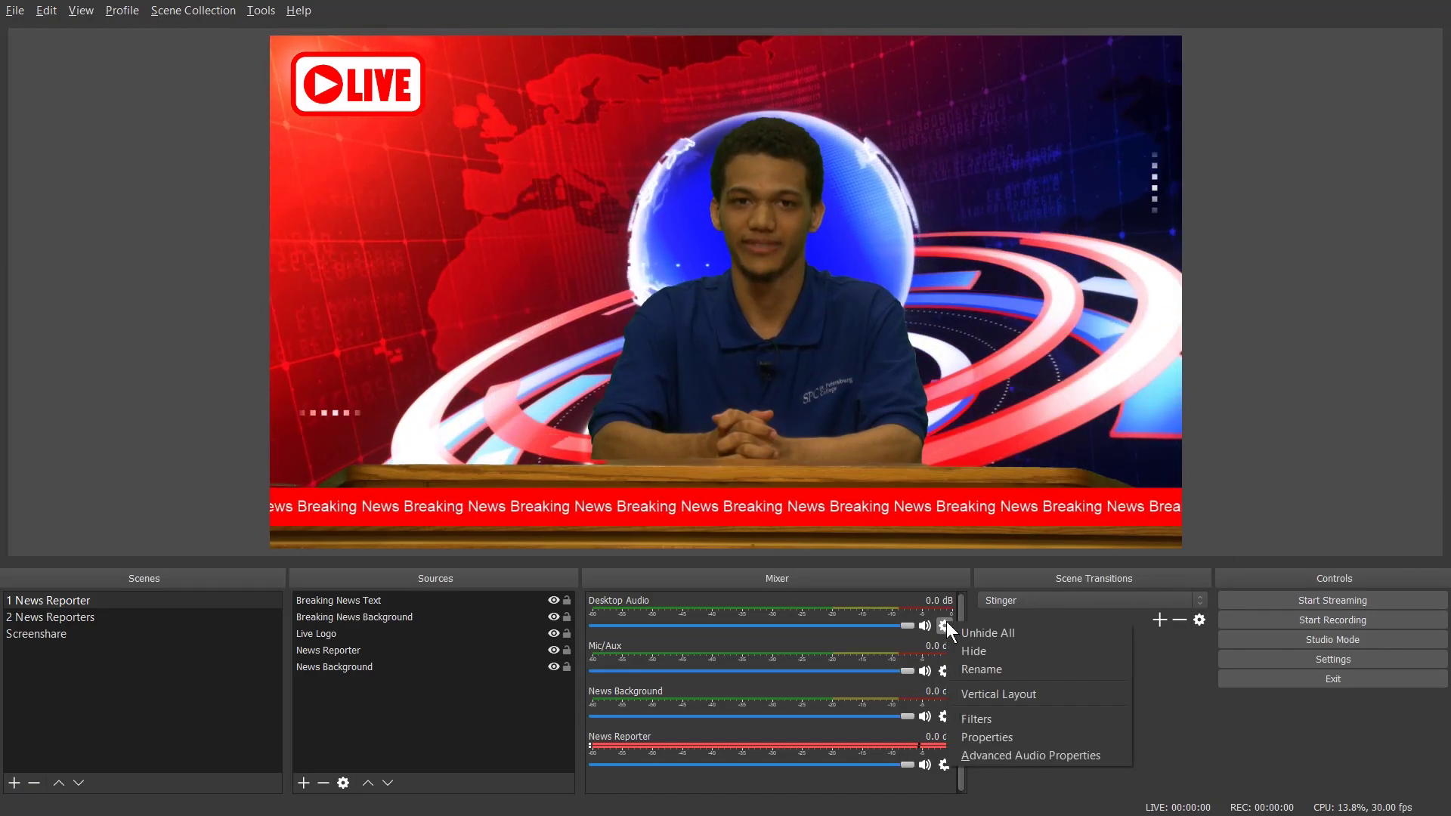
left_click(958, 756)
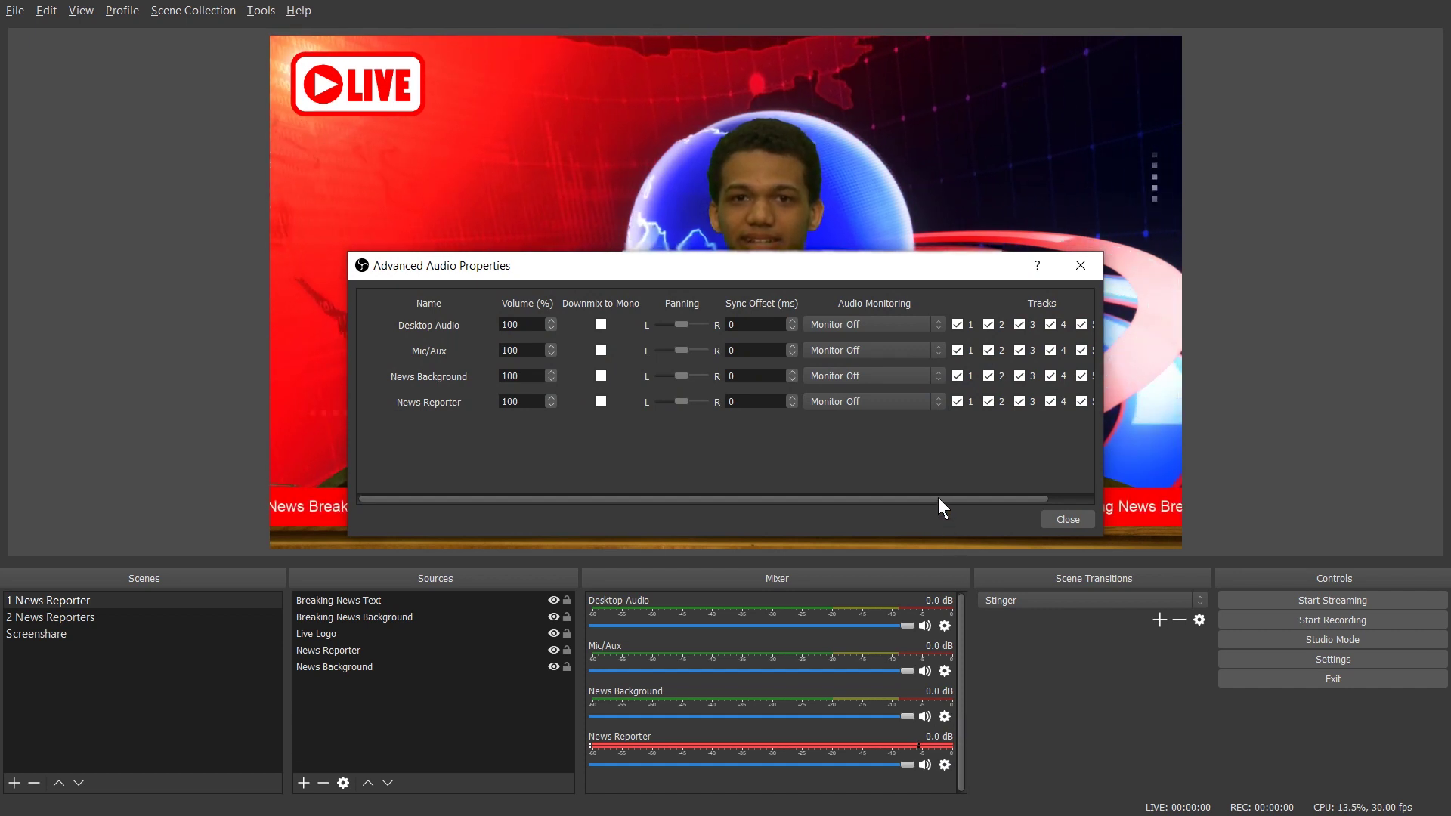
left_click_drag(937, 497, 989, 497)
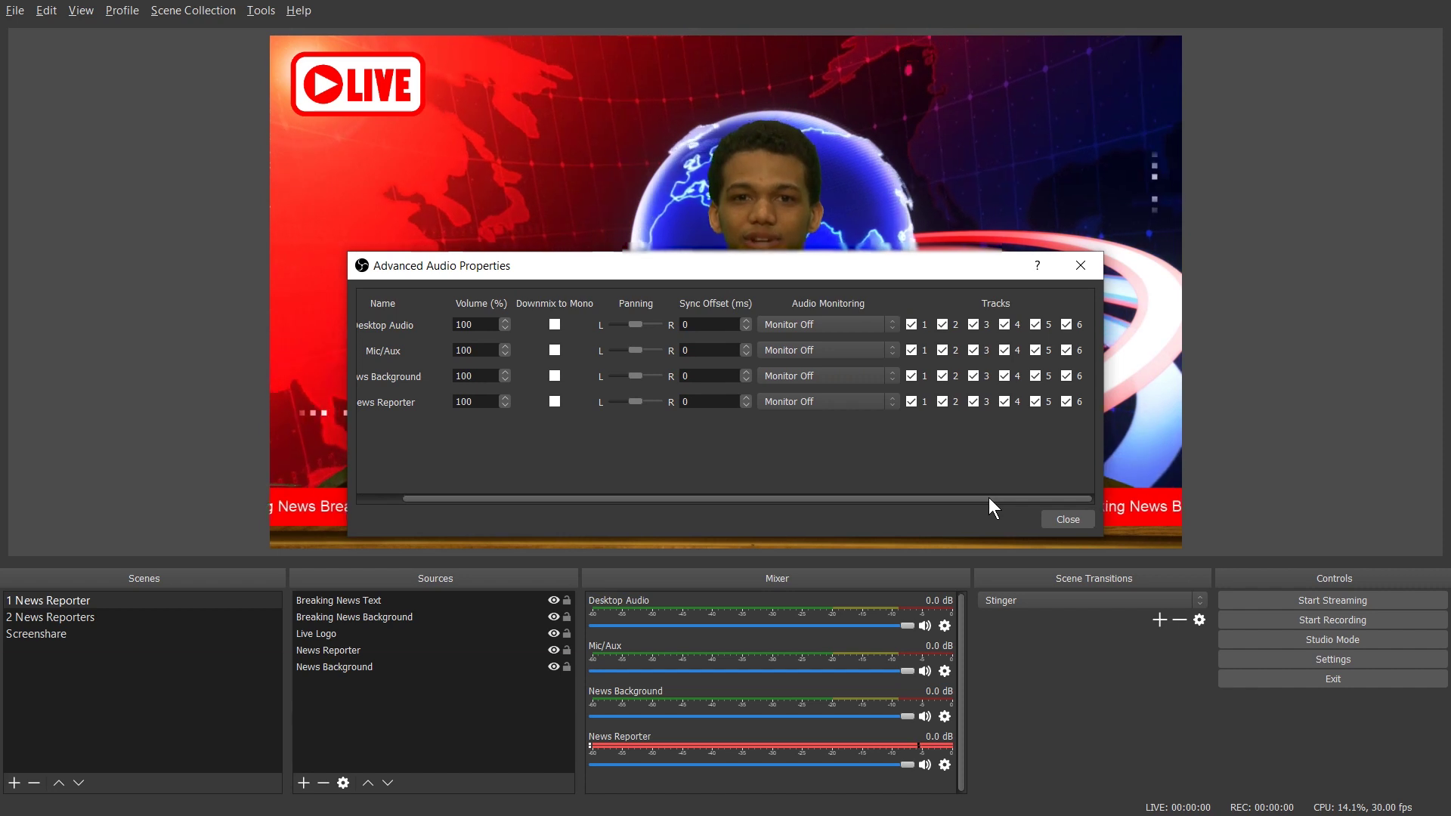
left_click(892, 319)
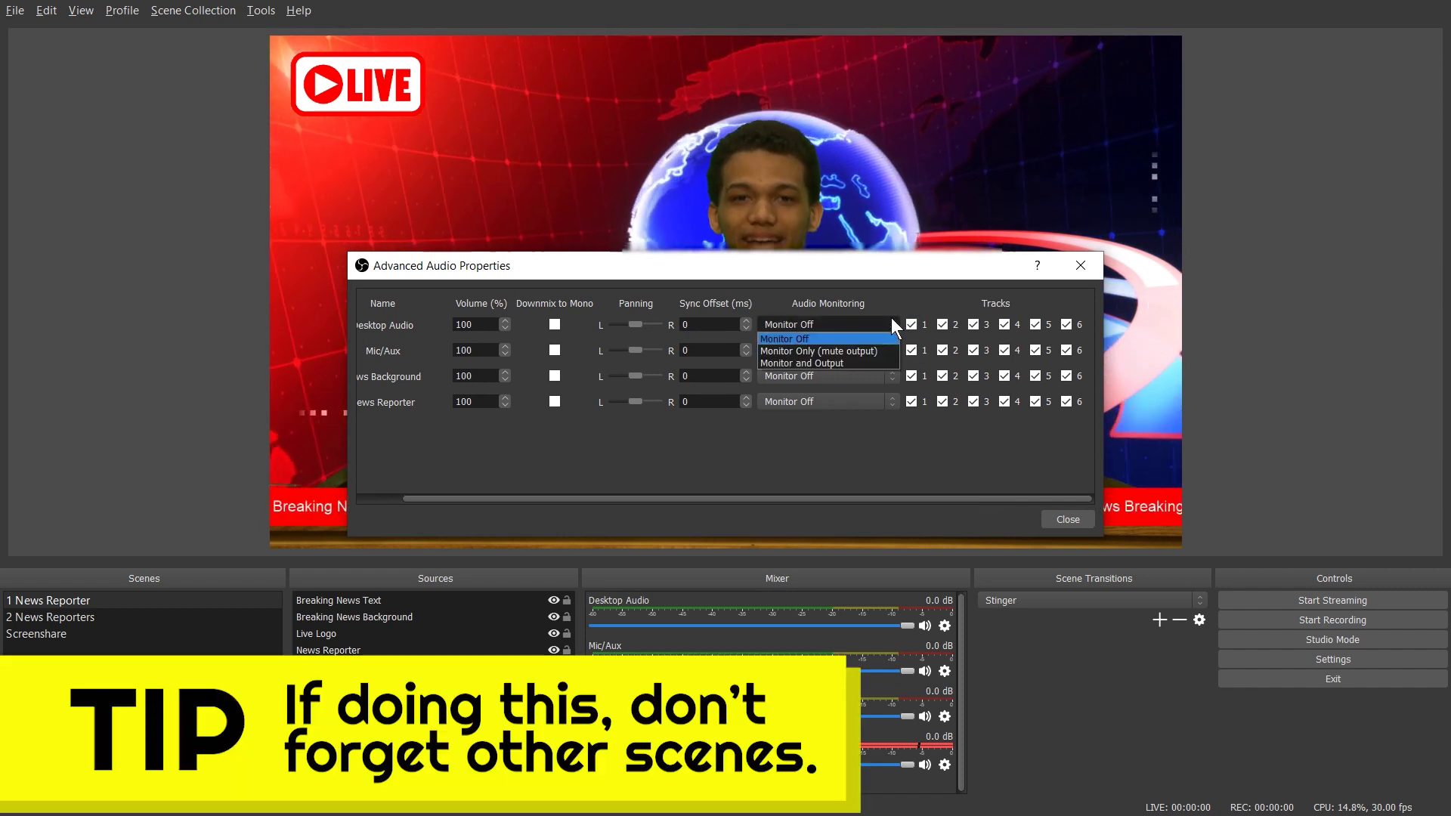
left_click(888, 362)
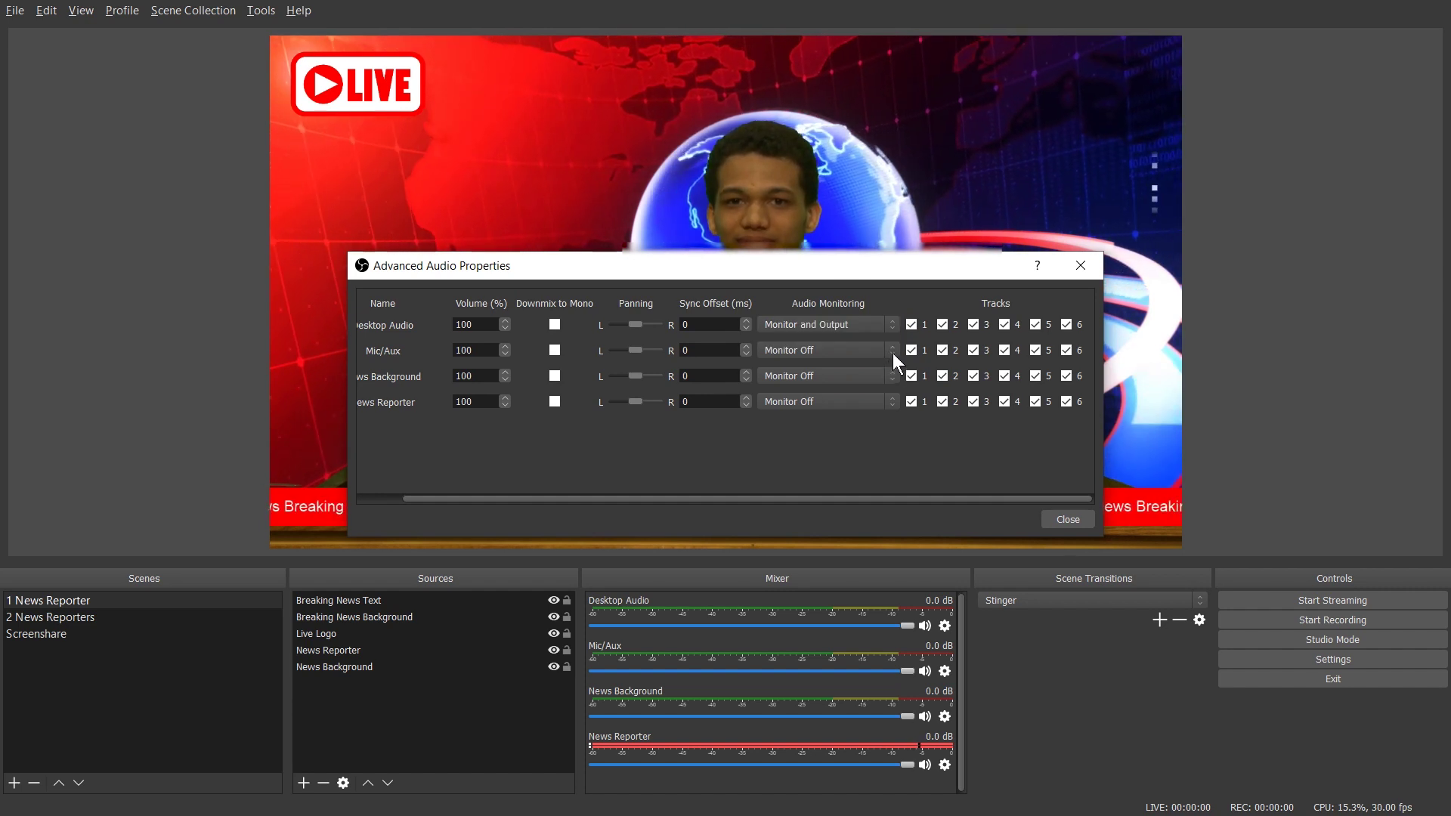
left_click(892, 353)
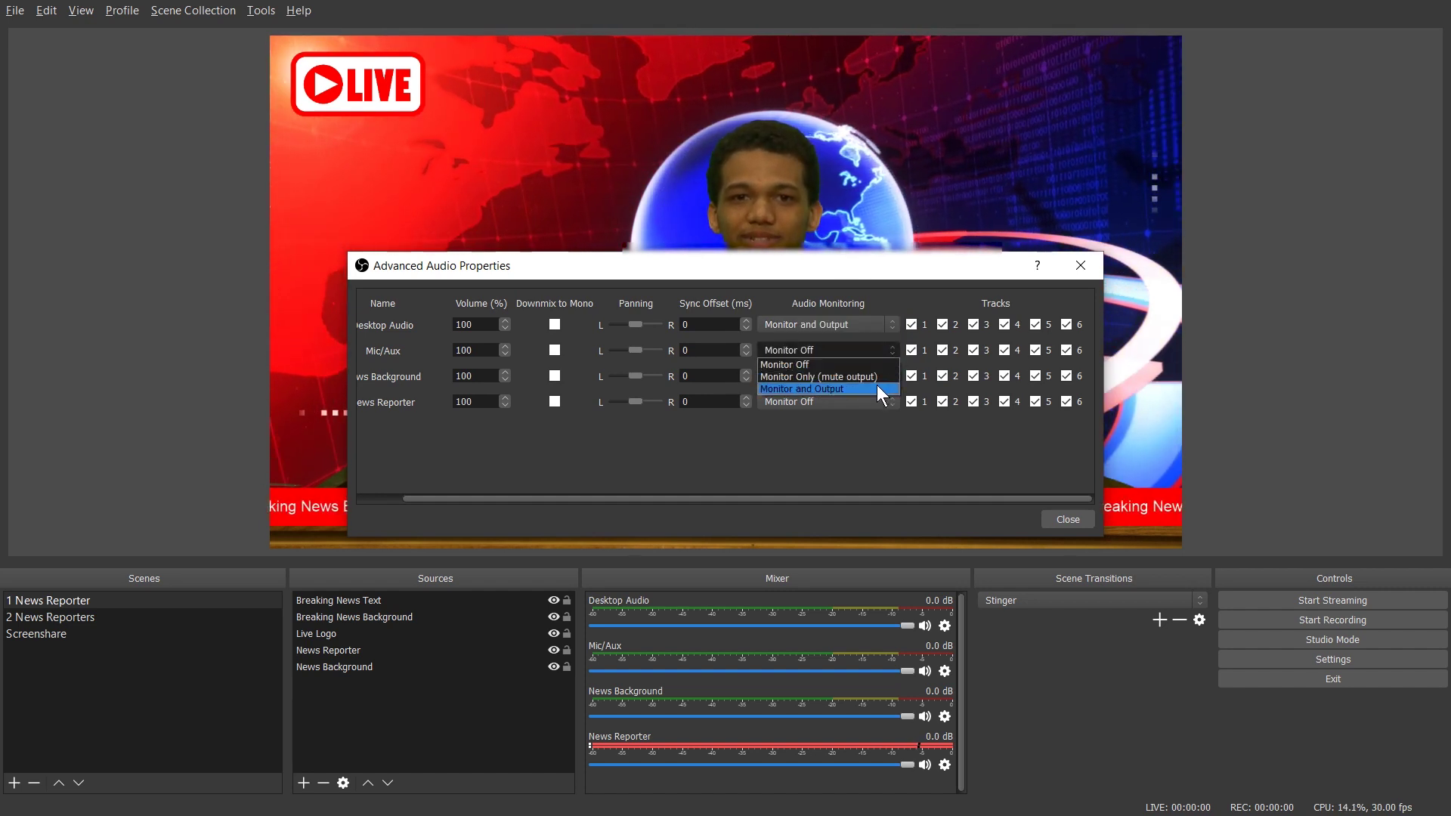
left_click(877, 387)
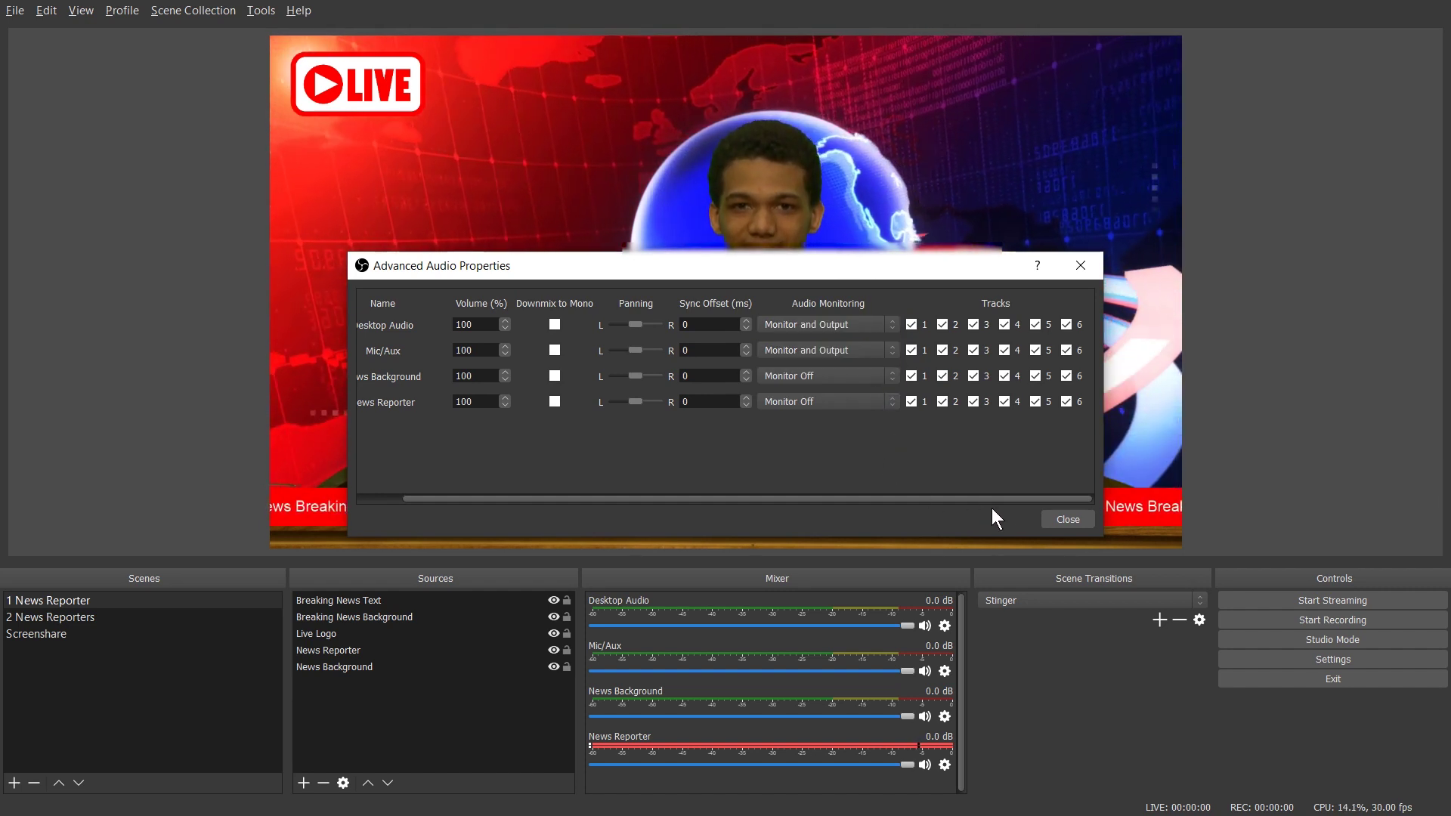
left_click(1064, 520)
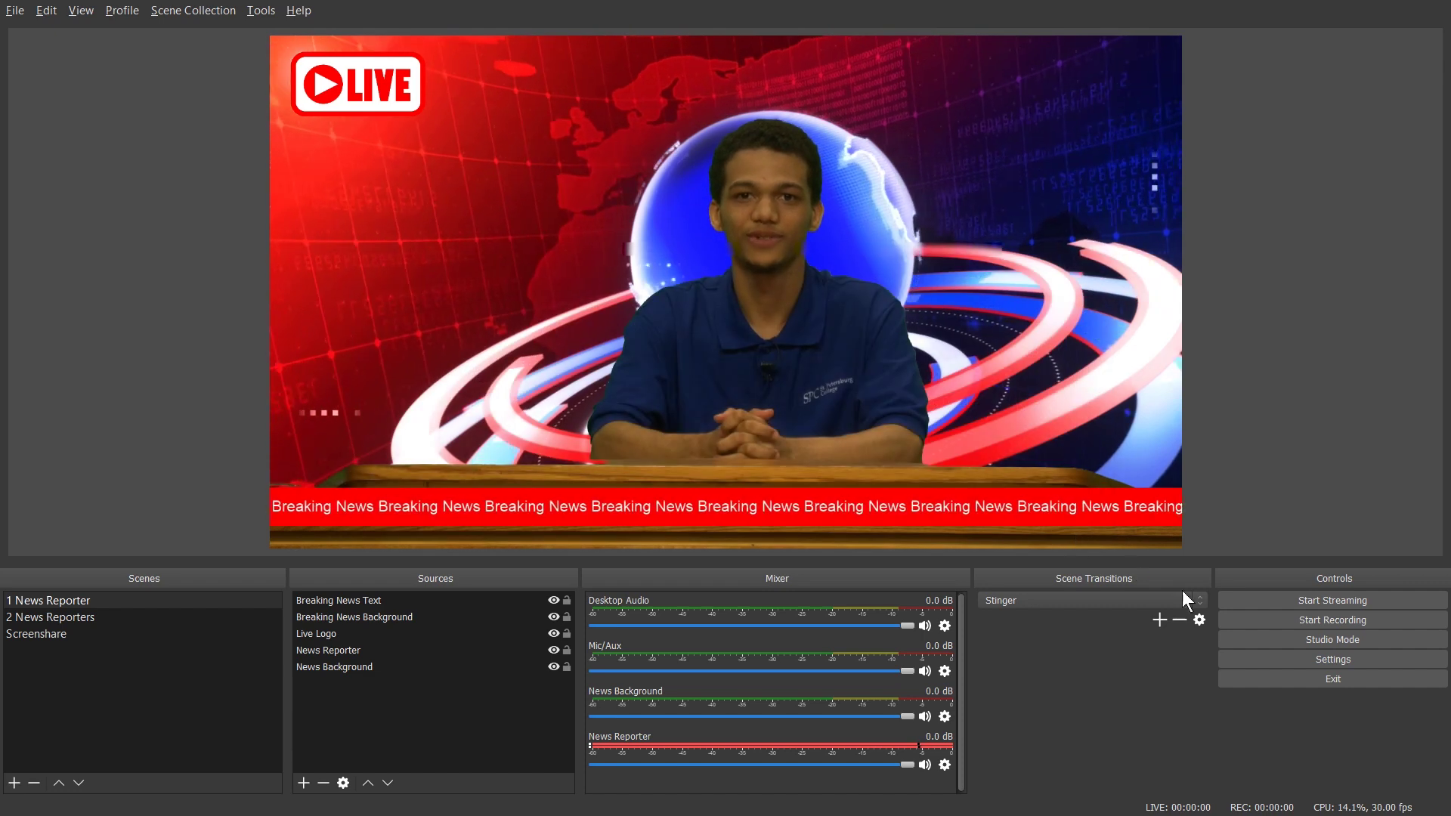
- Enable audio tracks 2 to 6 in the recording output settings
left_click(1267, 661)
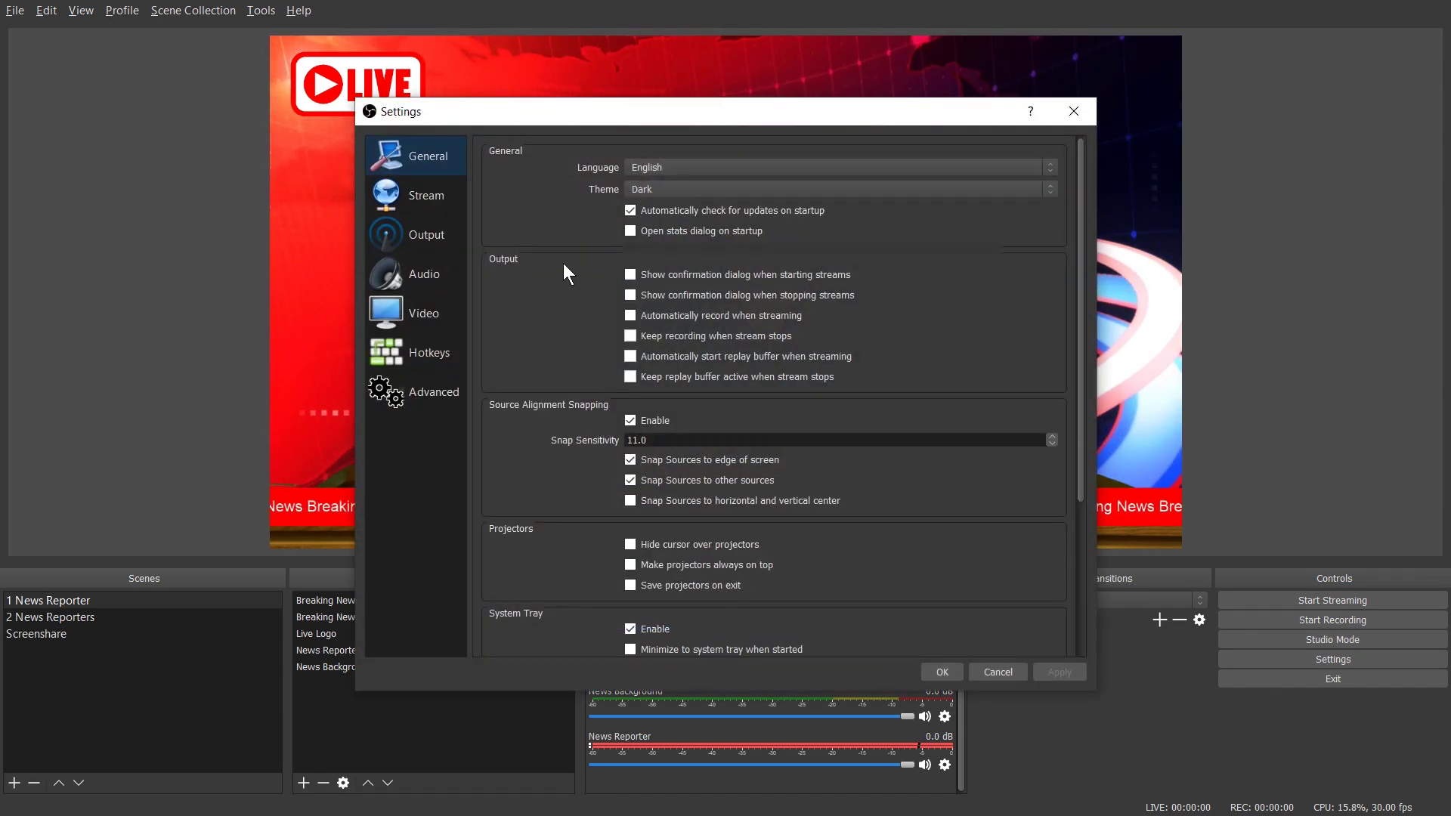
left_click(431, 236)
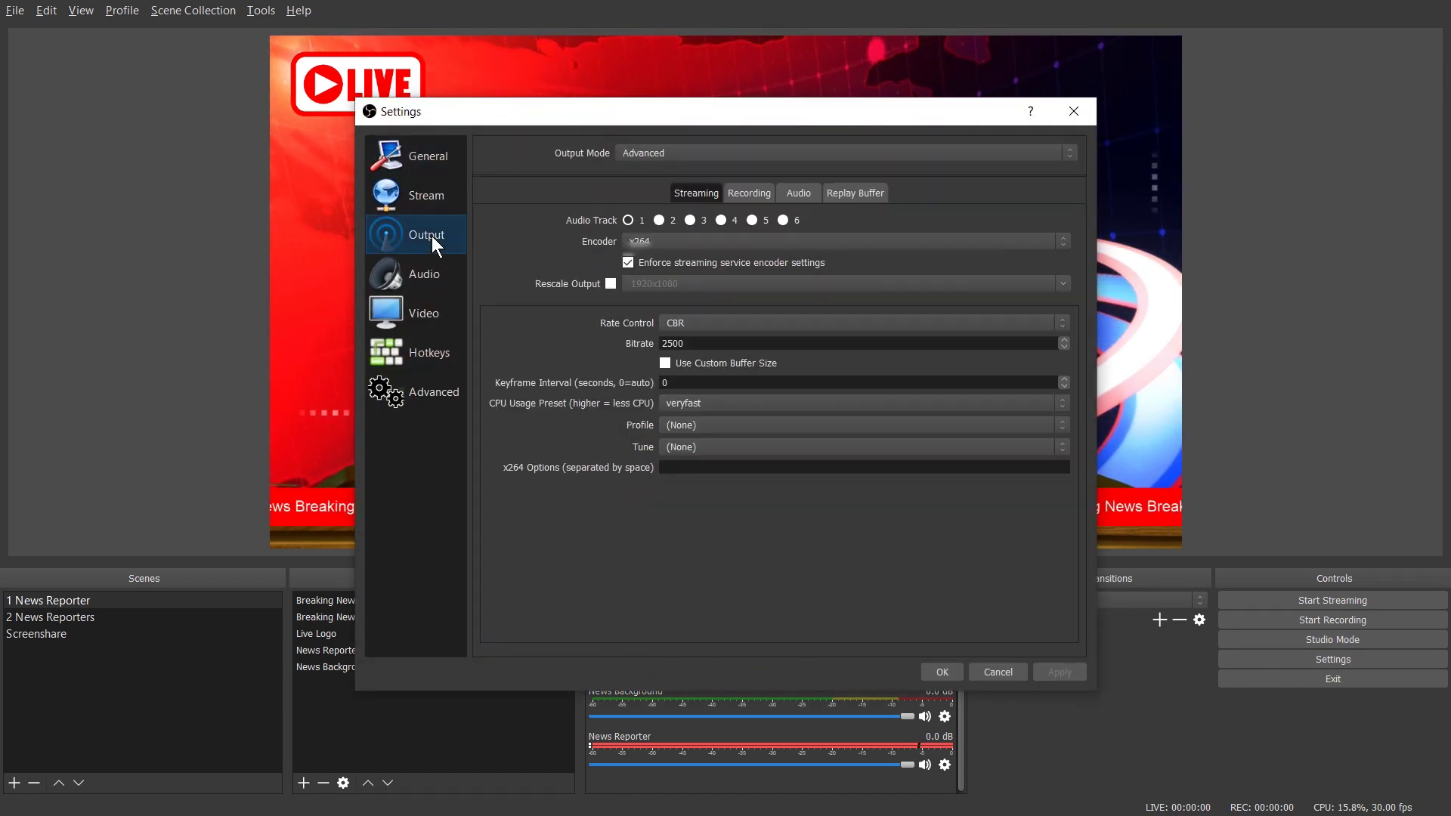
left_click(746, 193)
left_click(659, 314)
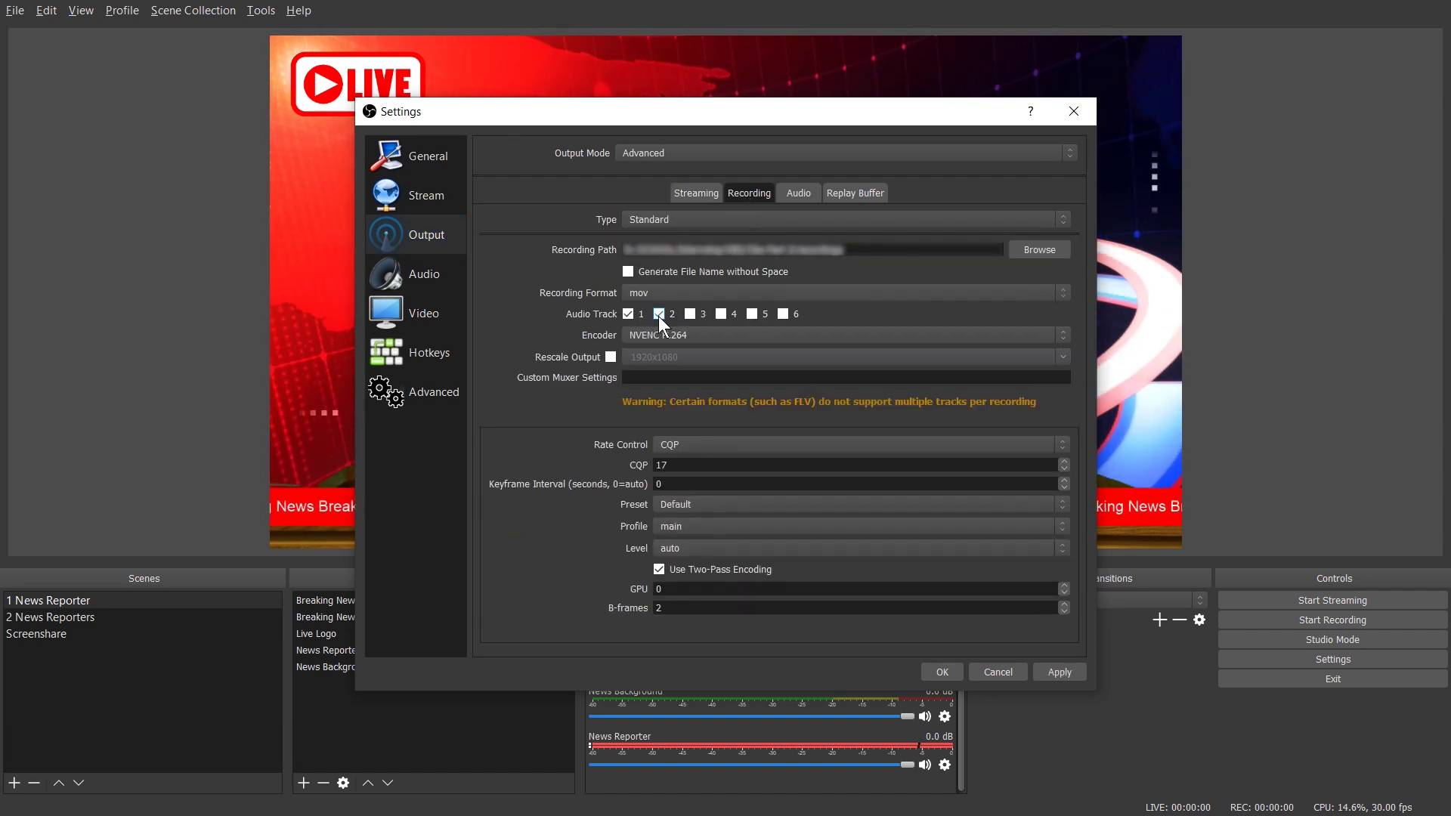
left_click(689, 314)
left_click(751, 315)
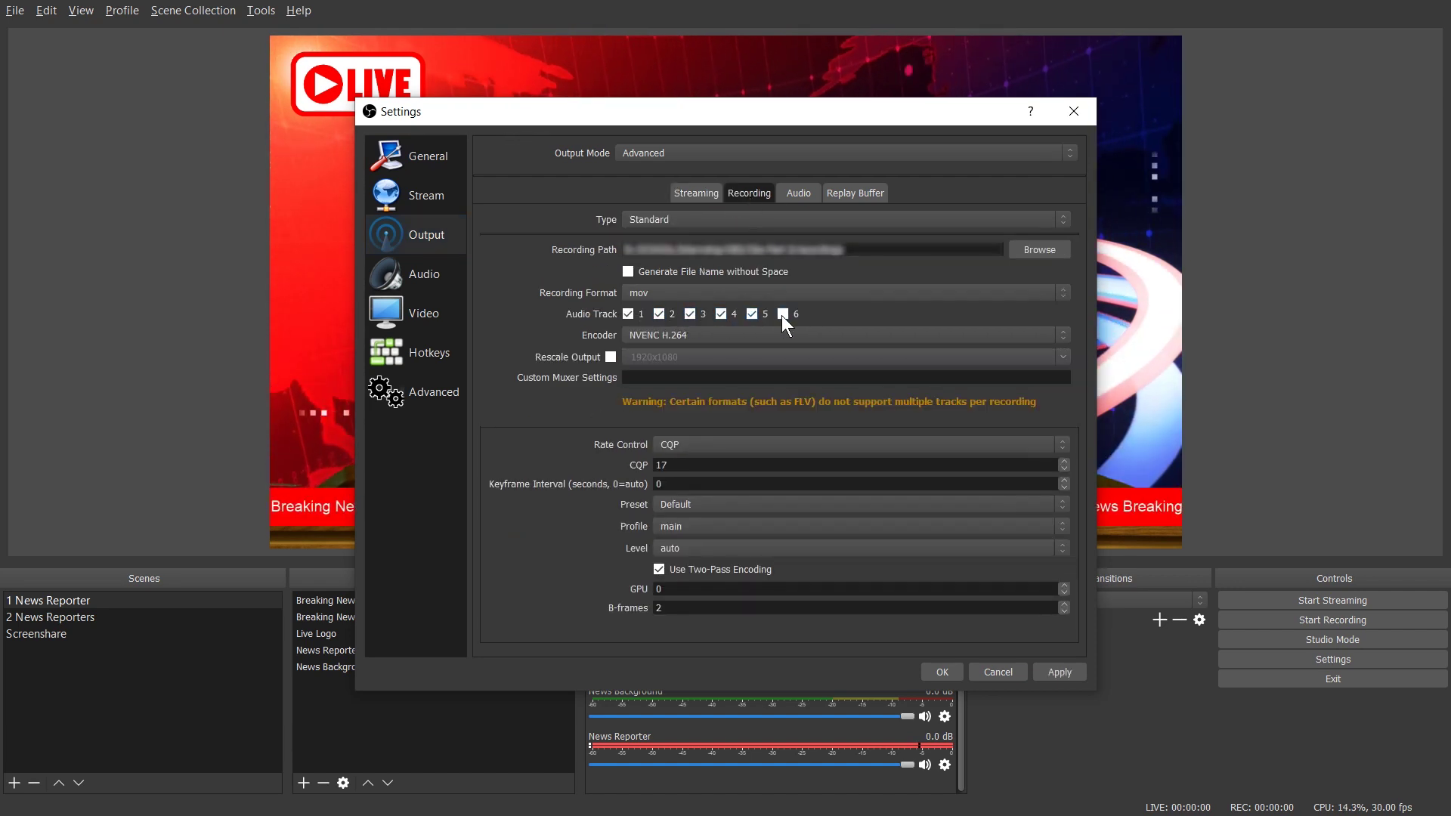
left_click(783, 315)
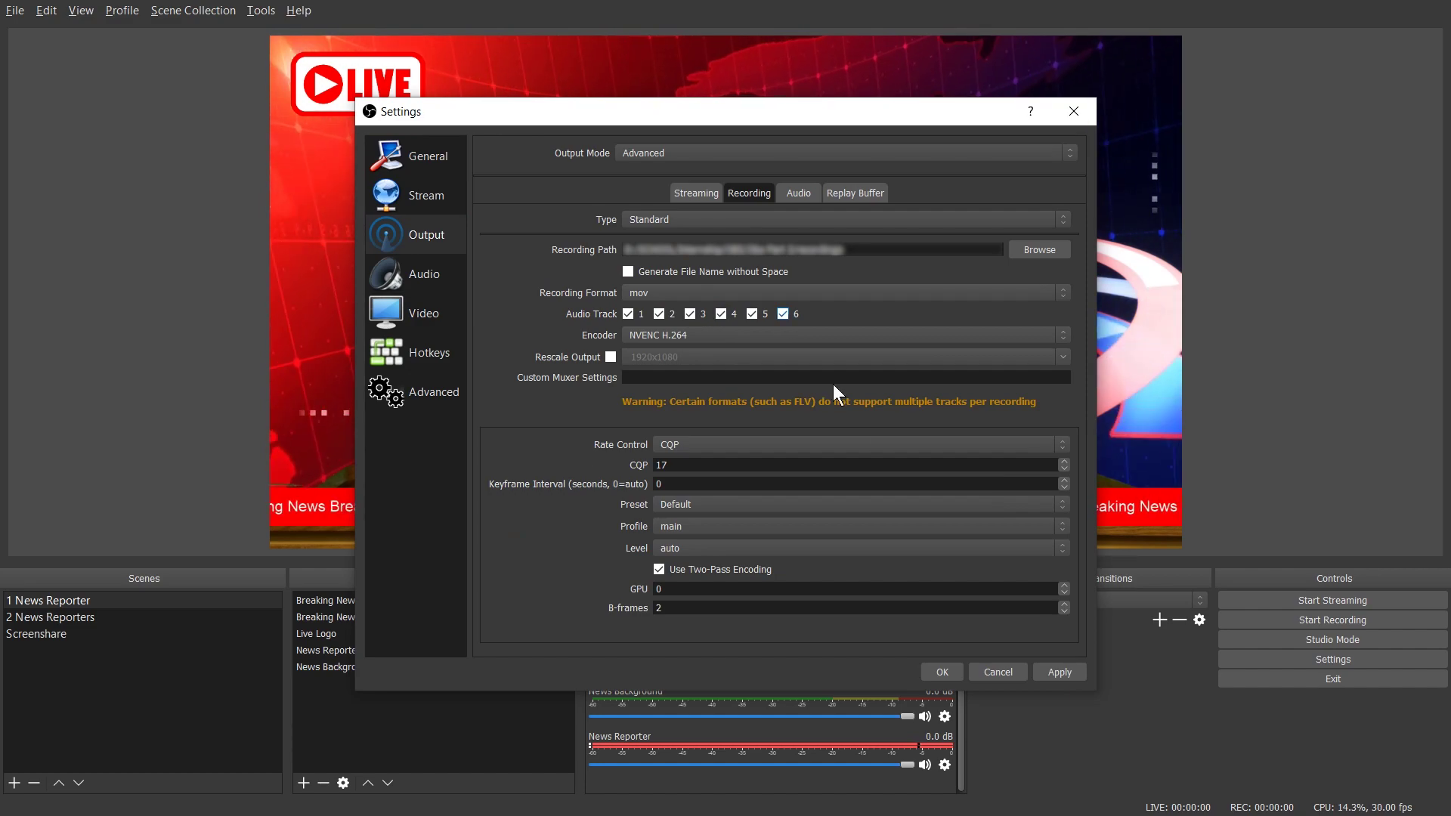